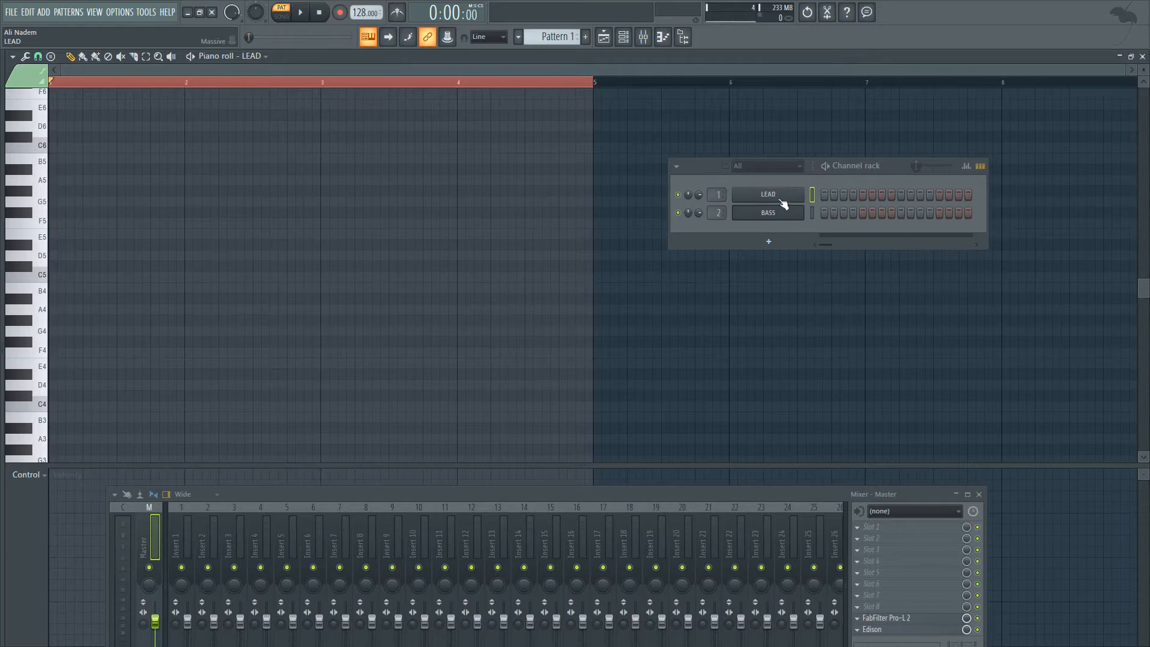
Audition the sounds of the LEAD and BASS channels
key("b")
key("v")
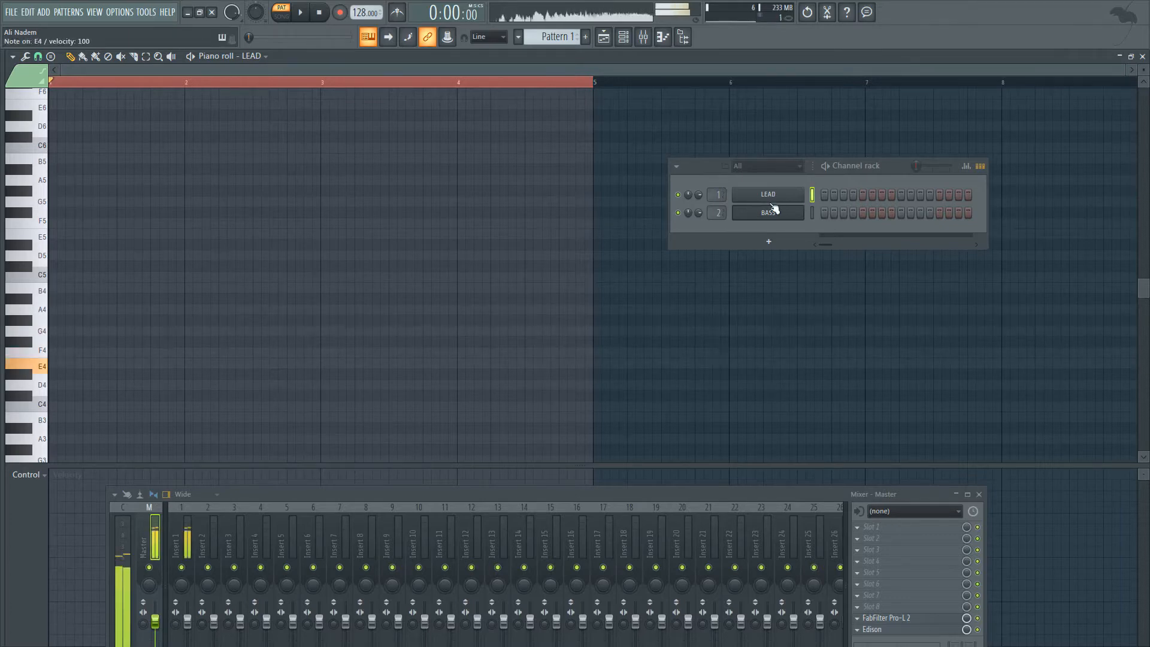
left_click(812, 214)
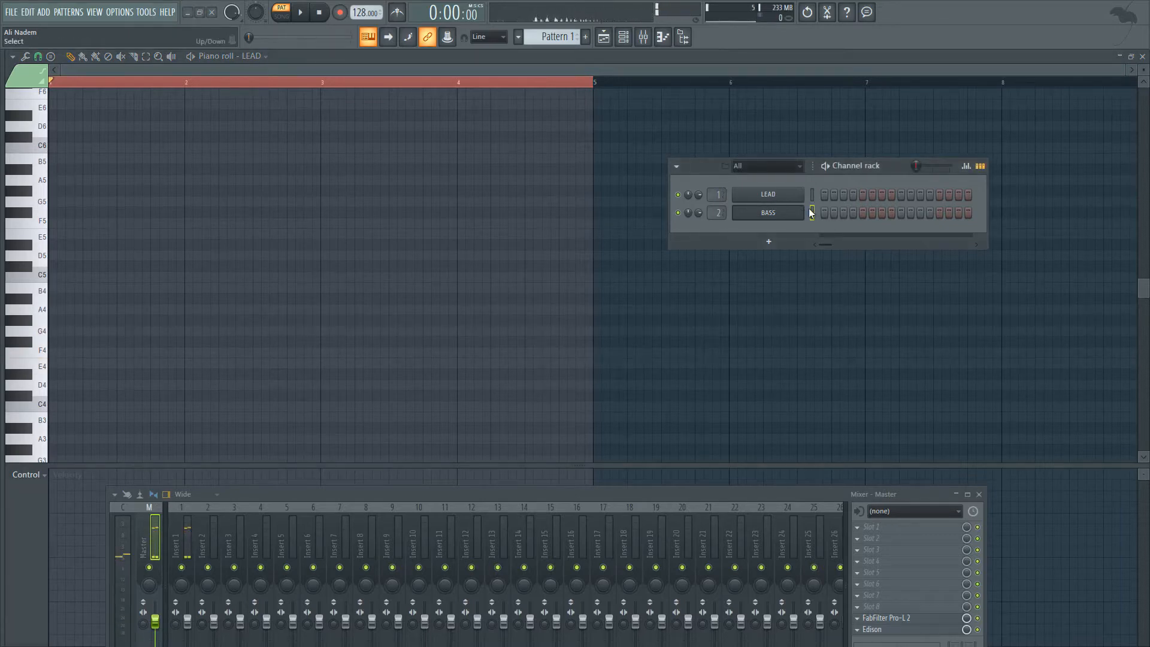
key("b")
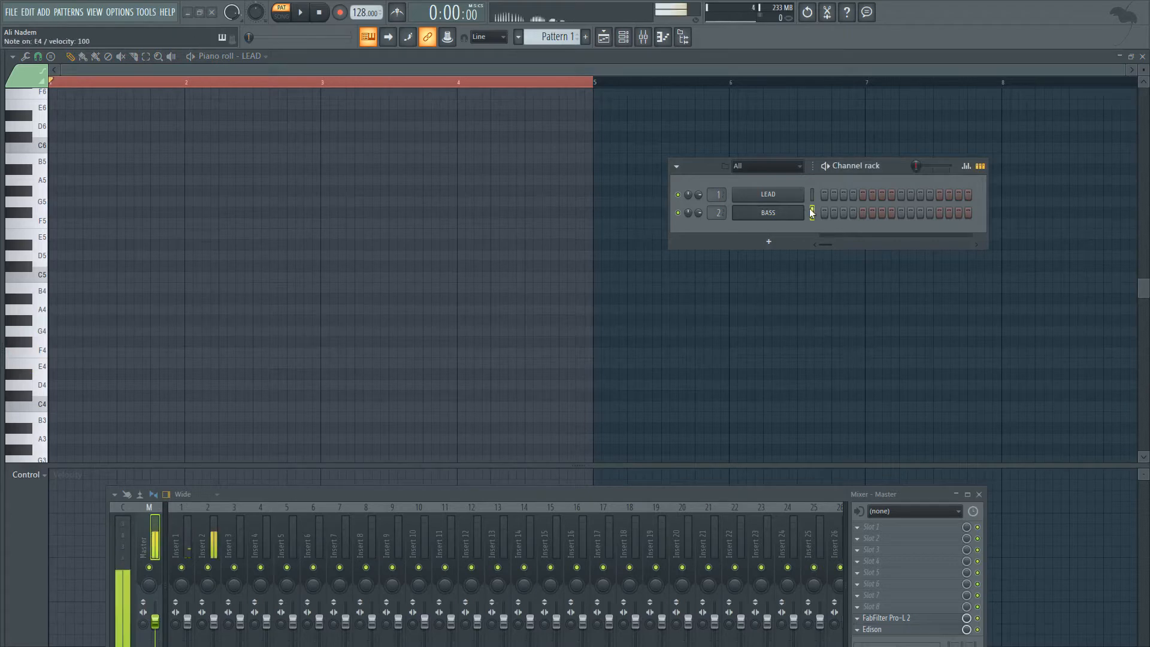
key("v")
Open the LEAD channel's piano roll and select bars 1 to 4 on its timeline
right_click(784, 196)
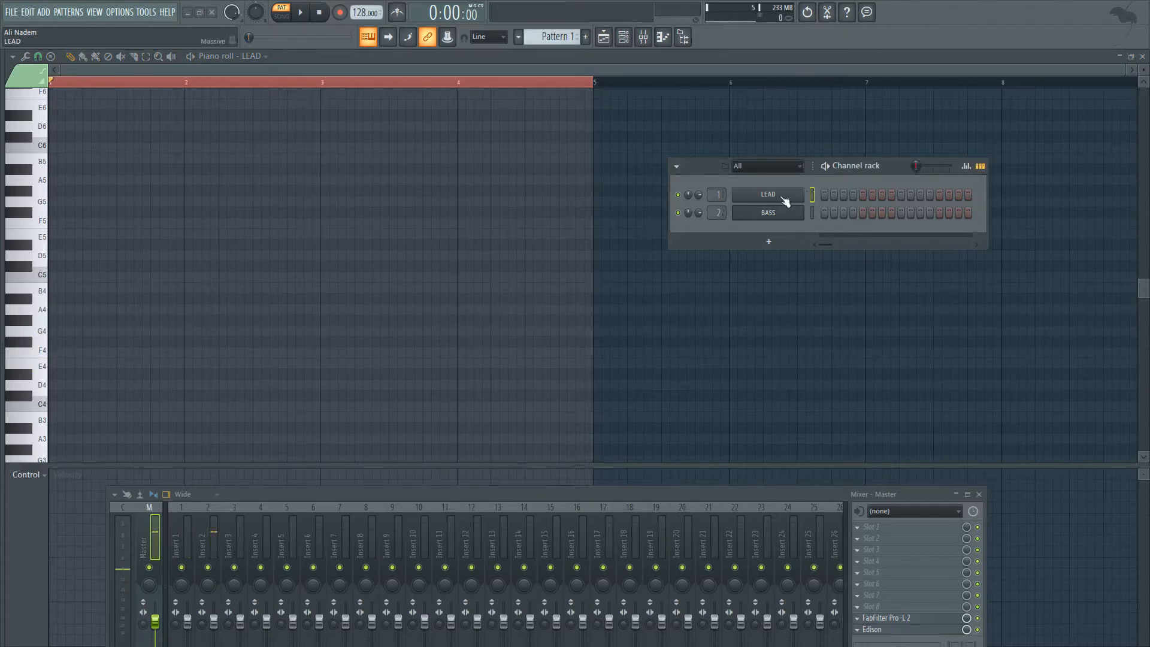
left_click(829, 197)
right_click(785, 195)
left_click(829, 197)
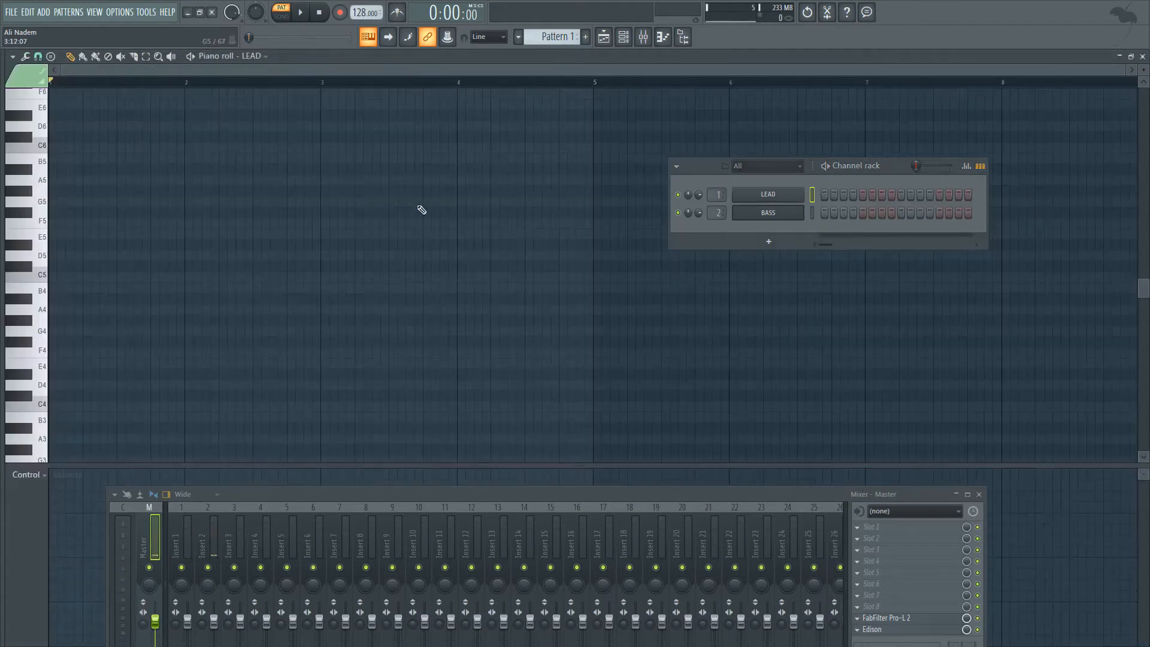
scroll(188, 252, "down", 2)
scroll(188, 253, "down", 1)
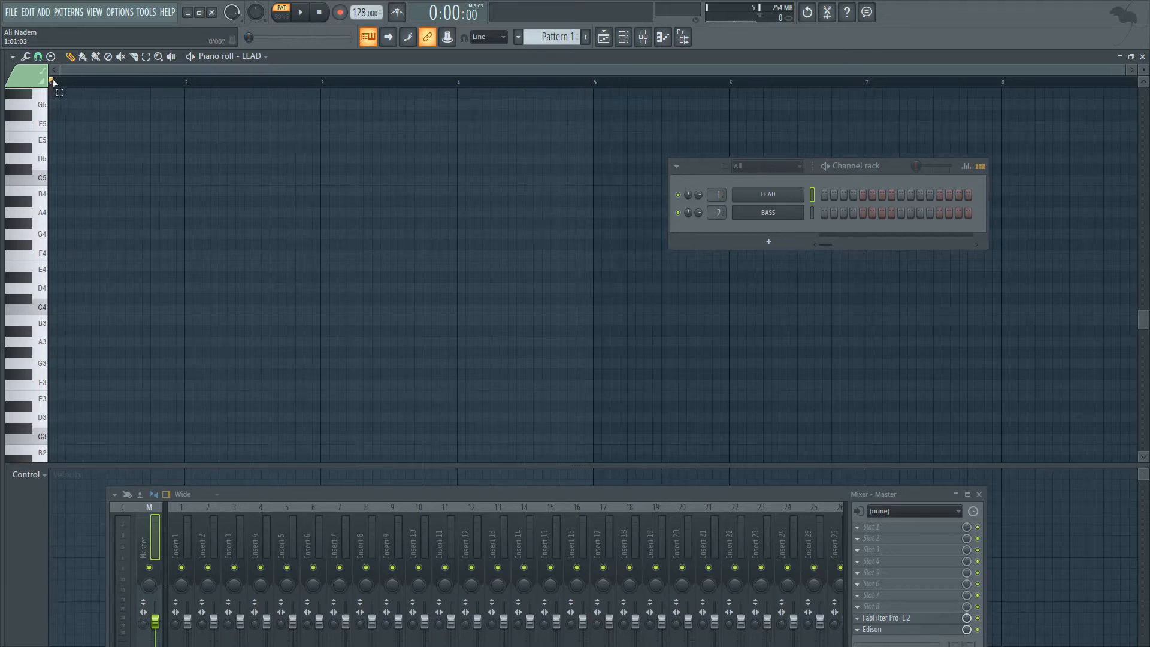
left_click_drag(52, 83, 602, 100)
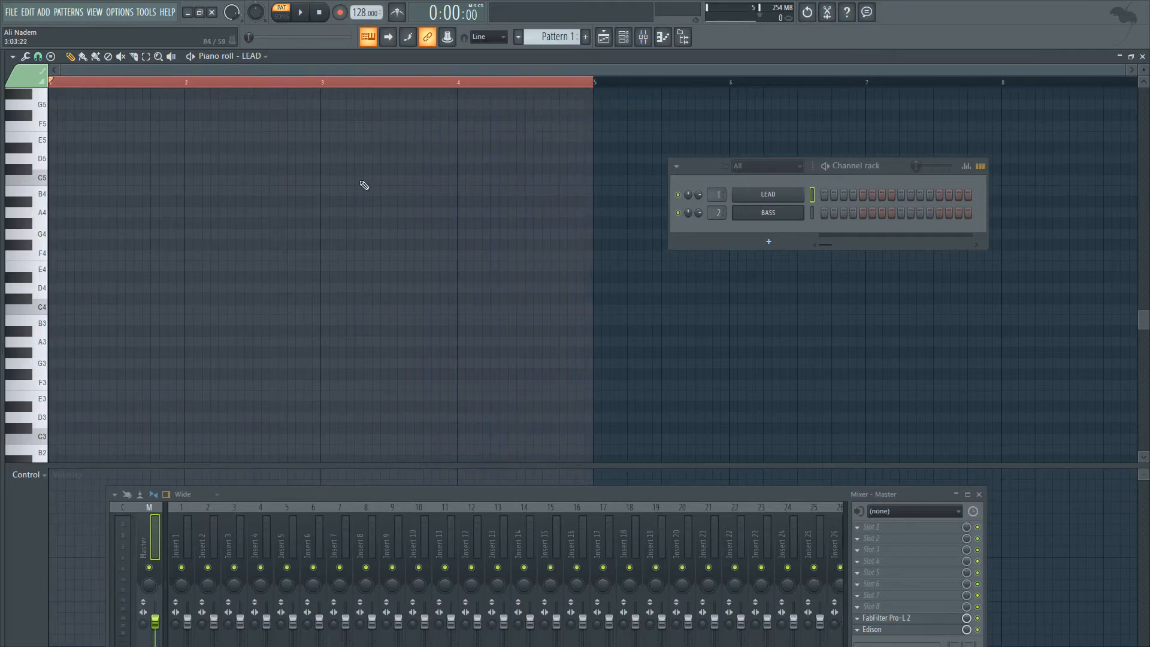
left_click(462, 84)
mouse_move(462, 84)
left_mouse_down()
mouse_move(696, 92)
mouse_move(53, 82)
left_mouse_up()
Fill bar 1 of the LEAD part with four short, evenly spaced E4 notes and a closing D4, checking against playback
scroll(84, 239, "down", 1)
left_click(53, 224)
mouse_move(52, 223)
left_mouse_down()
mouse_move(53, 261)
mouse_move(52, 236)
left_mouse_up()
key("space")
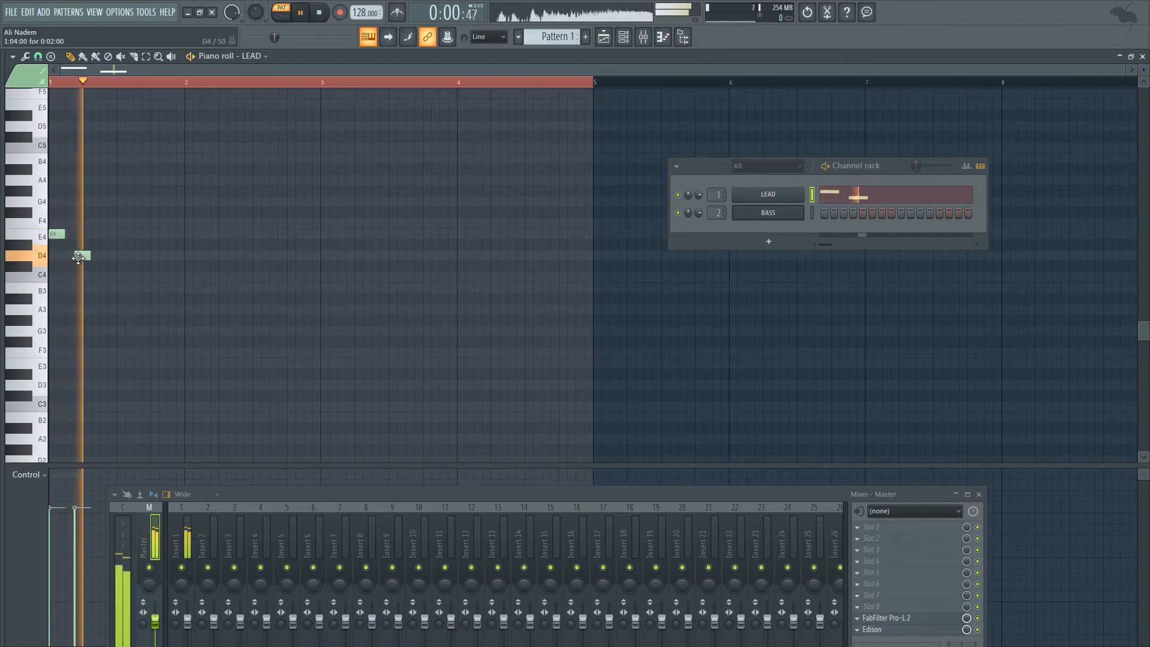
left_click(87, 234)
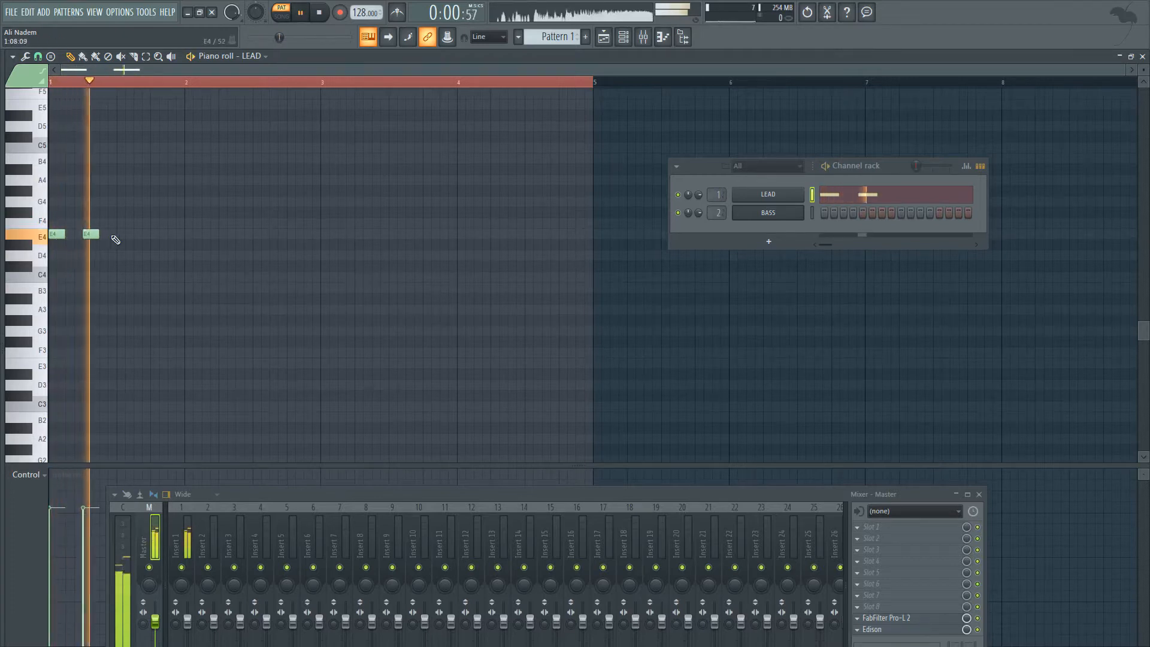
left_click(120, 234)
left_click(144, 277)
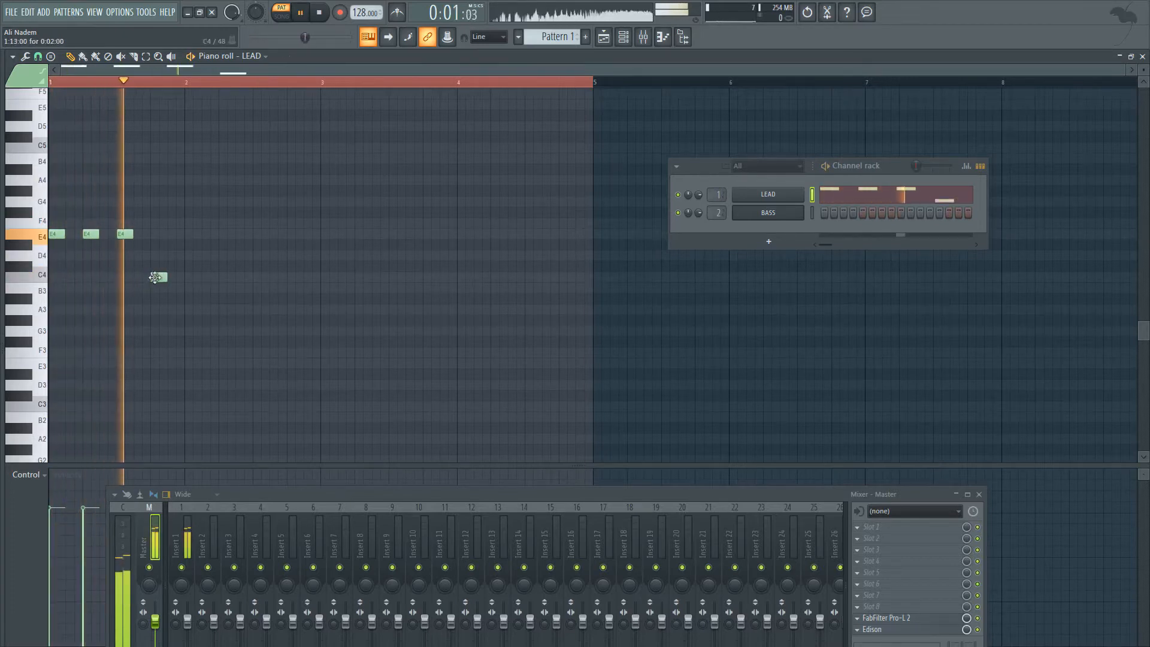
left_click_drag(151, 278, 159, 235)
left_click(175, 255)
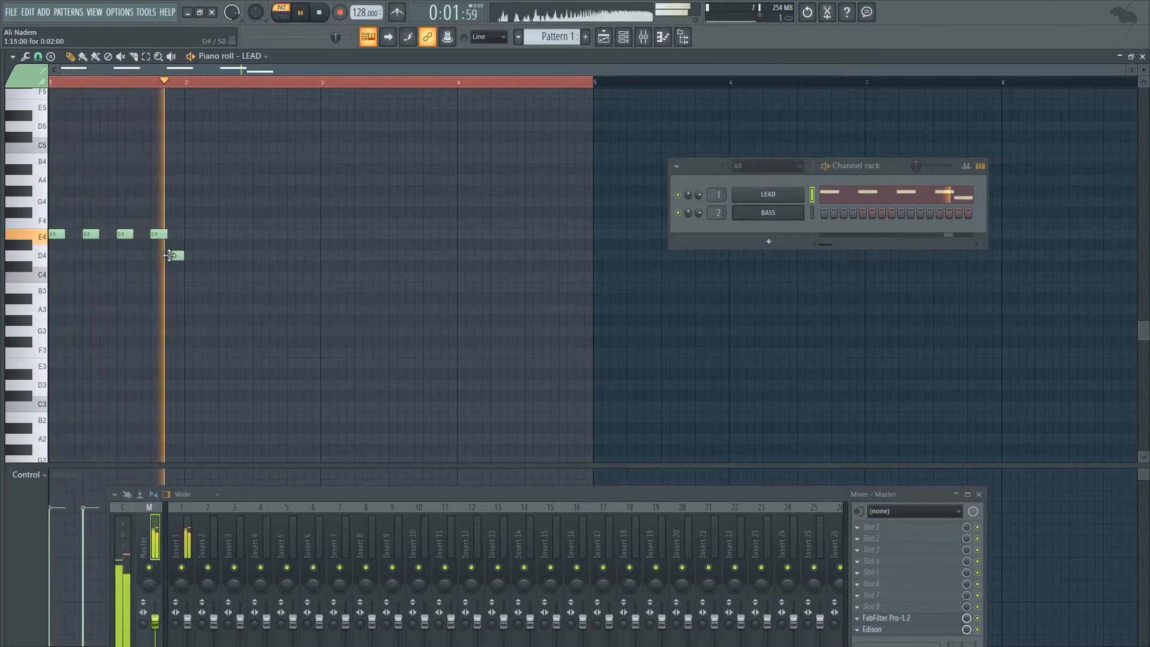
Continue the LEAD melody in bar 2 with four short, evenly spaced B3 notes and a closing C4
left_click(180, 276)
left_click_drag(180, 276, 192, 289)
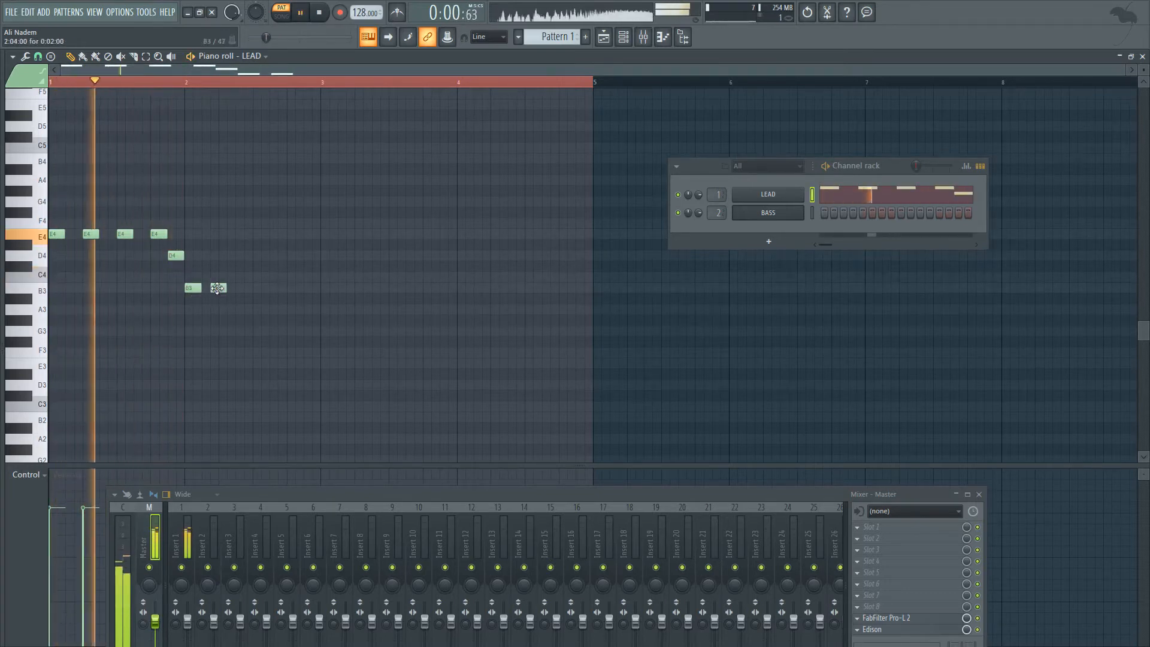
left_click(227, 288)
left_click(261, 288)
left_click(294, 288)
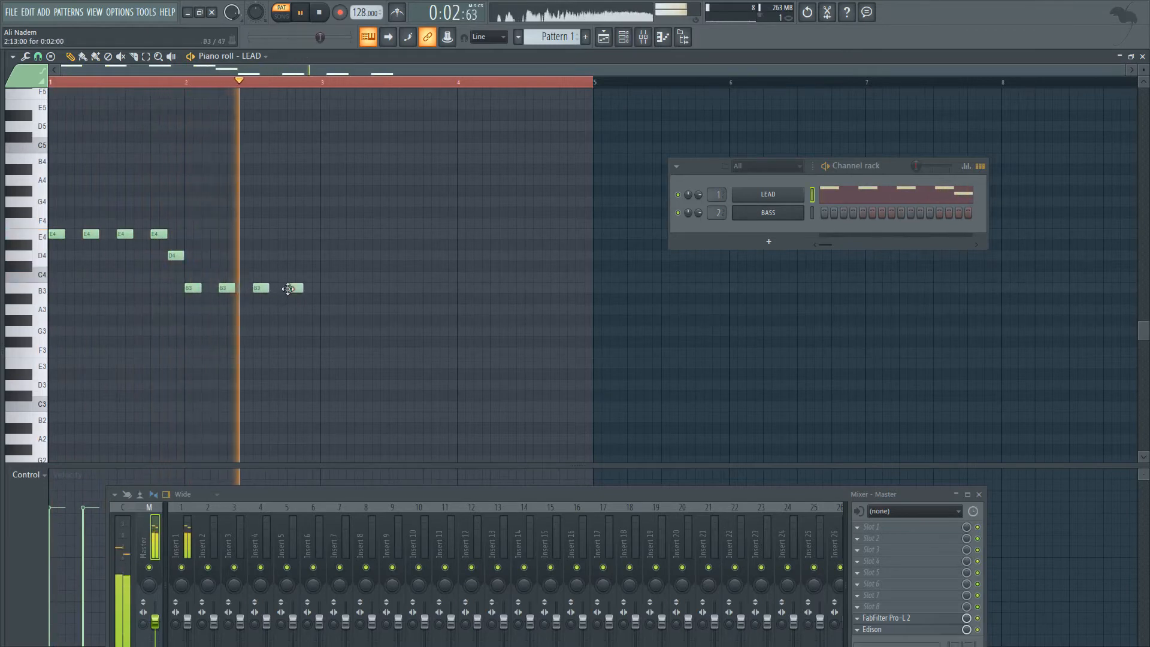
left_click(311, 277)
key("space")
Add four short, evenly spaced D4 notes and a closing E4 to bar 3 of the LEAD melody
left_click(324, 256)
key("space")
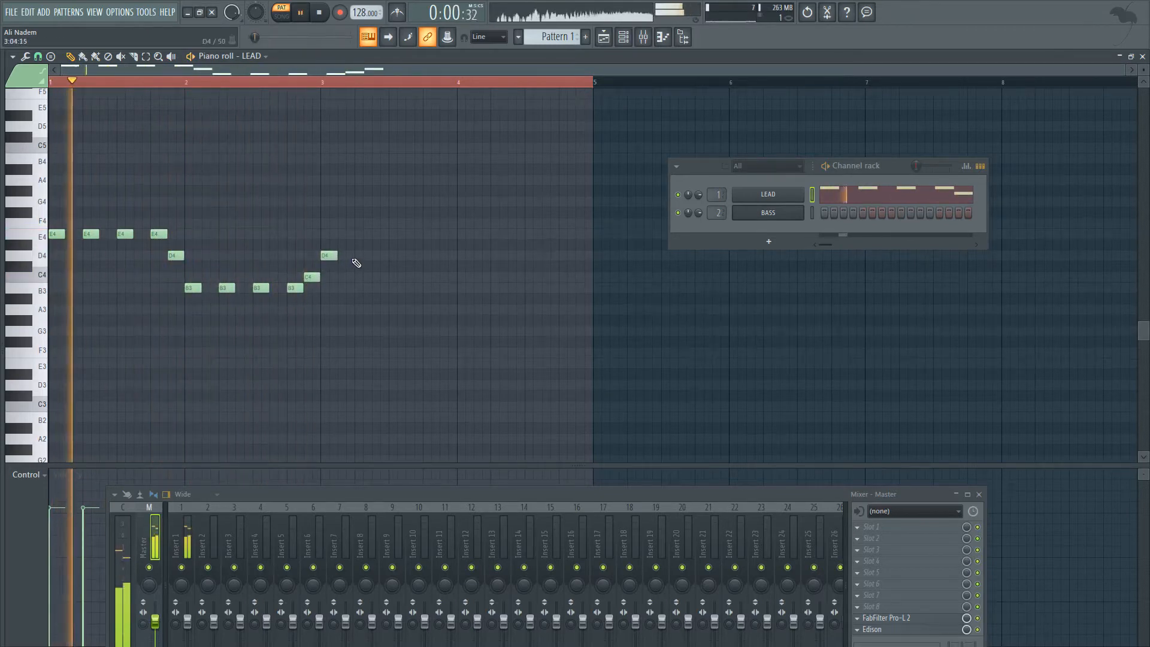
left_click(358, 255)
left_click(391, 255)
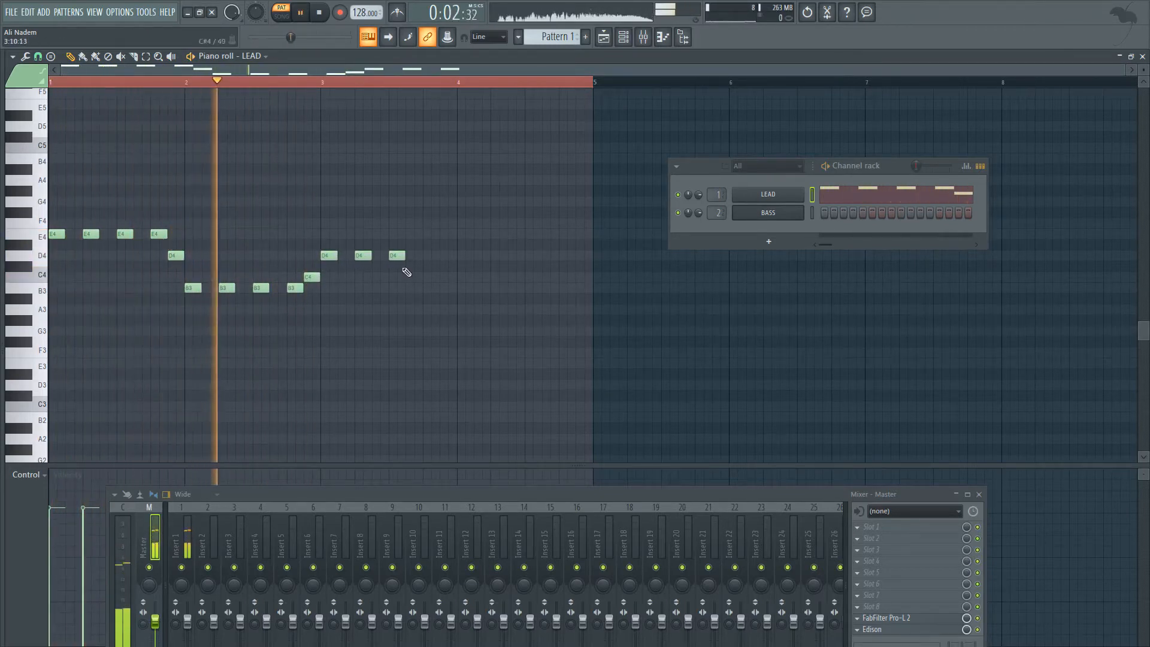
left_click(428, 255)
key("space")
left_click(444, 234)
Complete bar 4 of the LEAD melody with four short, evenly spaced A3 notes and play it back
left_click(467, 288)
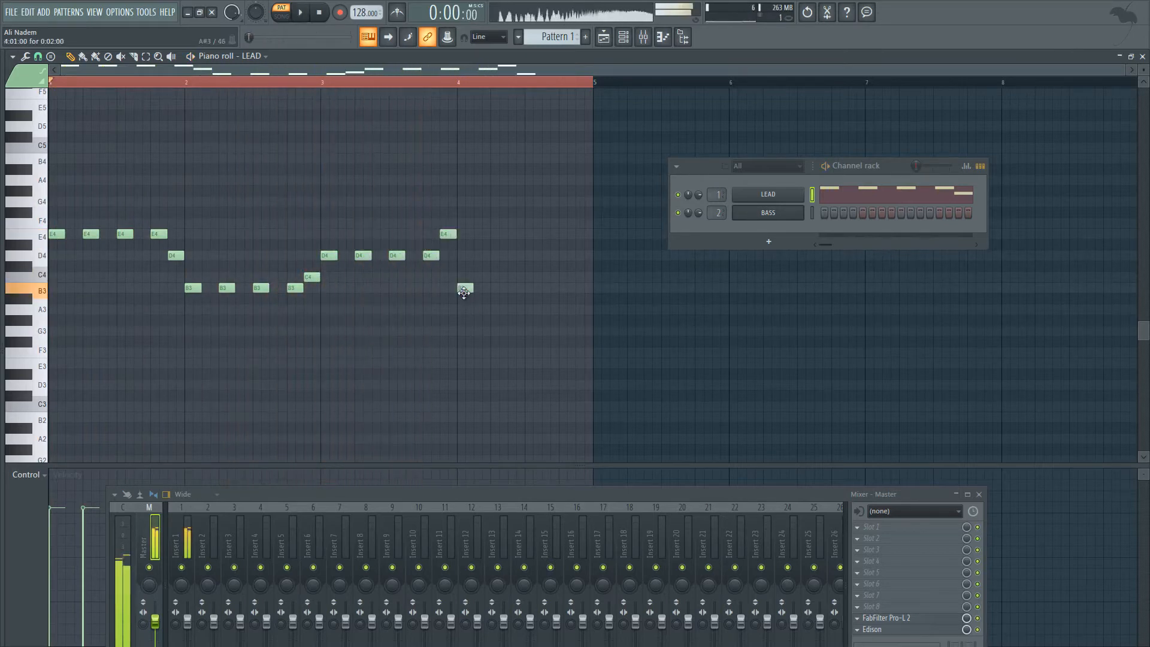
left_click_drag(468, 288, 467, 310)
key("space")
left_click(497, 310)
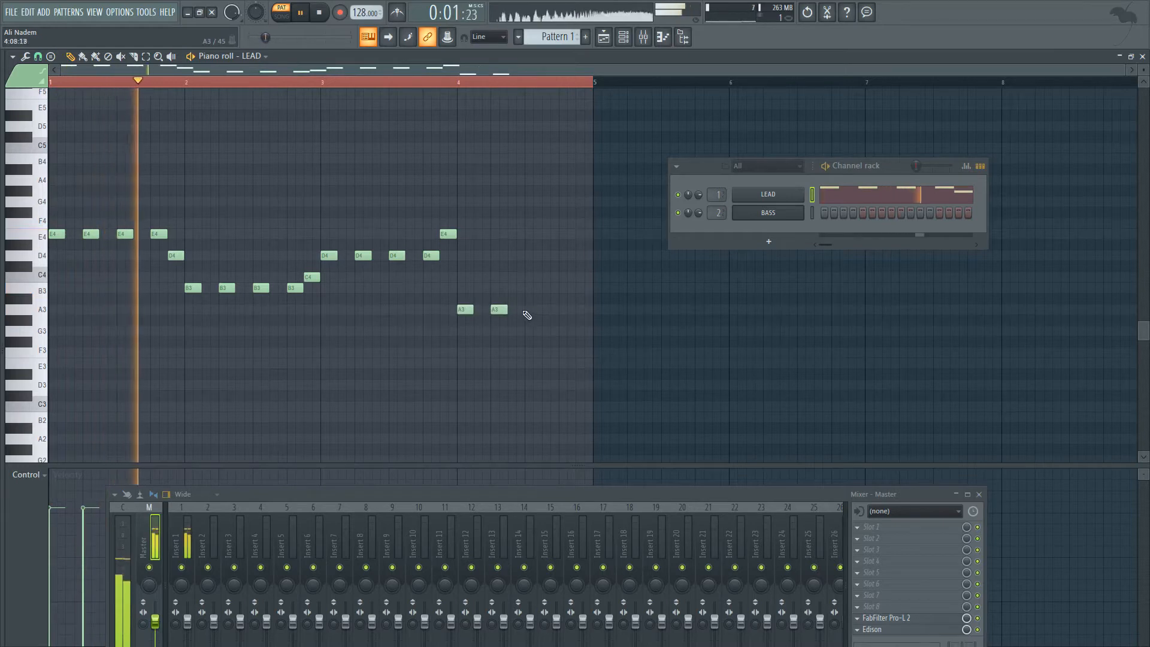
left_click(529, 310)
left_click(564, 309)
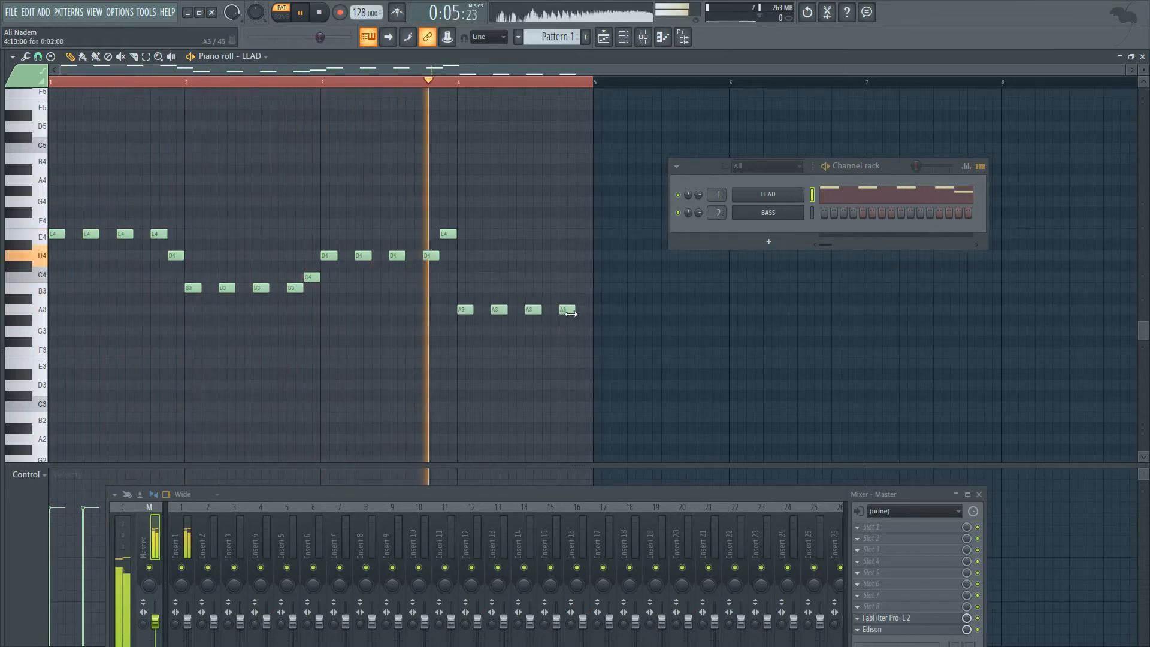
key("space")
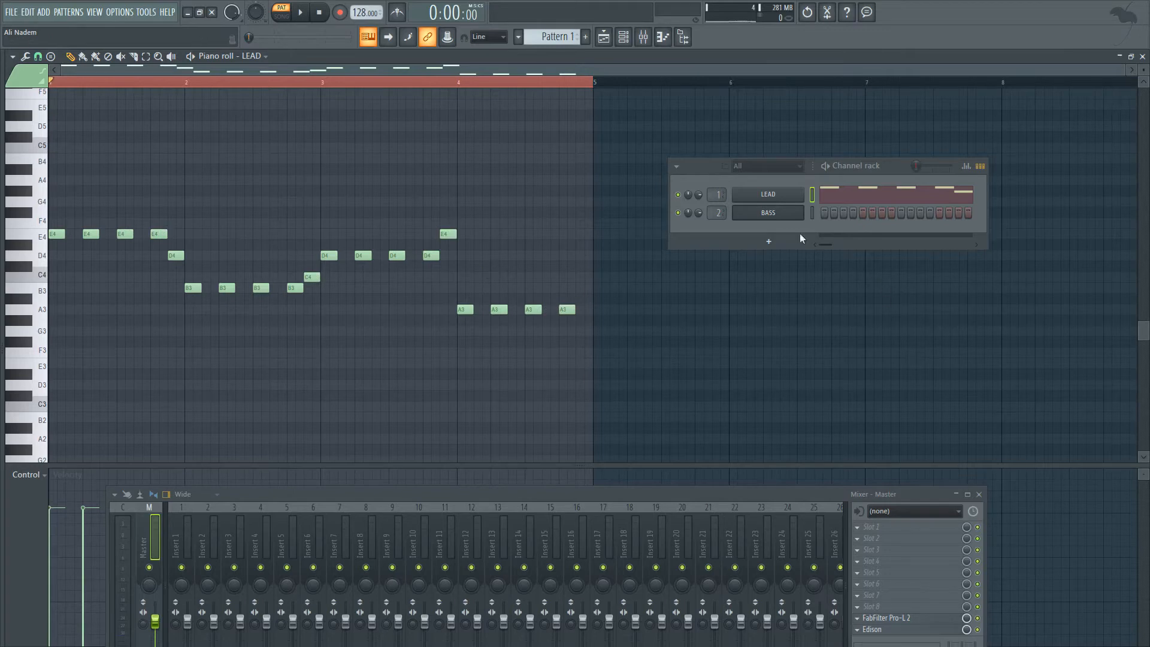
Open the BASS channel's piano roll
right_click(772, 217)
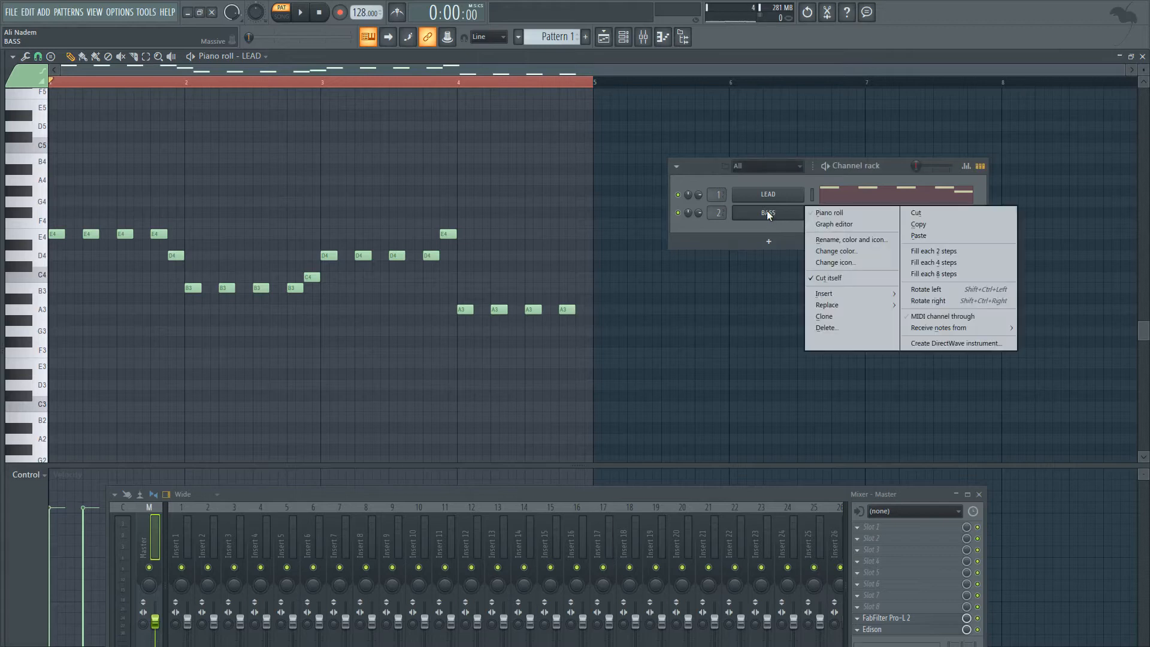
left_click(823, 214)
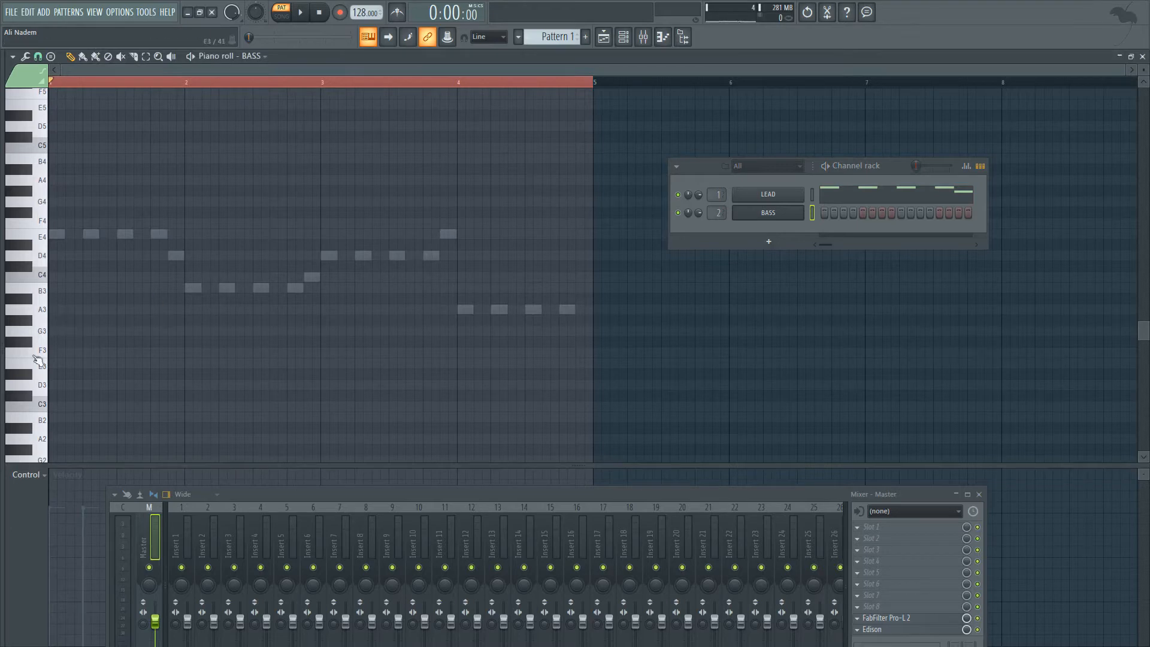
scroll(75, 316, "down", 2)
scroll(80, 308, "up", 1)
left_click_drag(59, 295, 15, 119)
scroll(60, 170, "up", 2)
right_click(61, 180)
scroll(84, 206, "up", 2)
left_click_drag(59, 180, 15, 203)
right_click(54, 202)
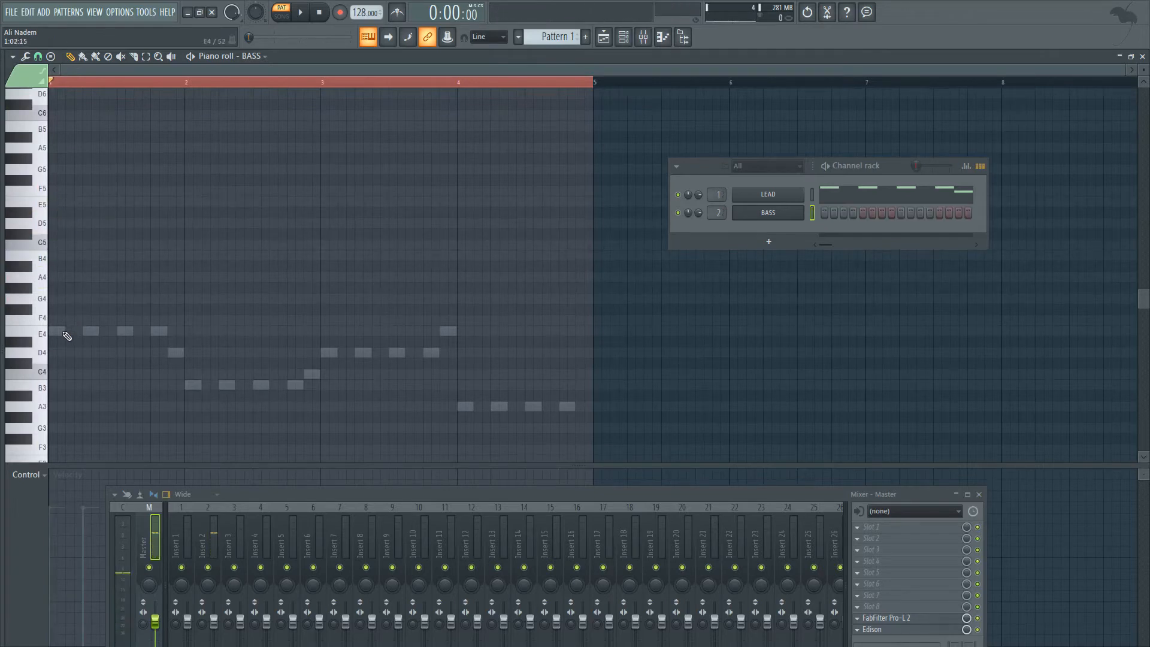
Draw one-bar BASS notes on E4 in bar 1 and B4 in bar 2, checking them against playback
left_click_drag(65, 332, 184, 331)
key("space")
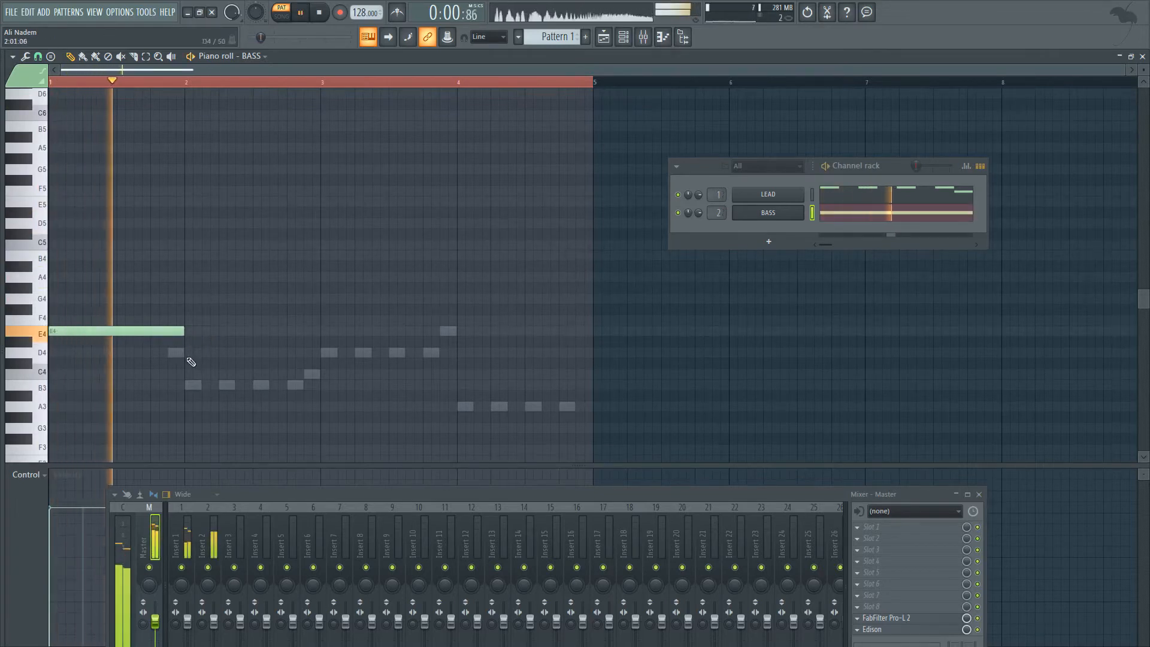
left_click_drag(181, 267, 190, 267)
key("space")
mouse_move(207, 268)
left_mouse_down()
mouse_move(209, 236)
mouse_move(205, 257)
left_mouse_up()
key("space")
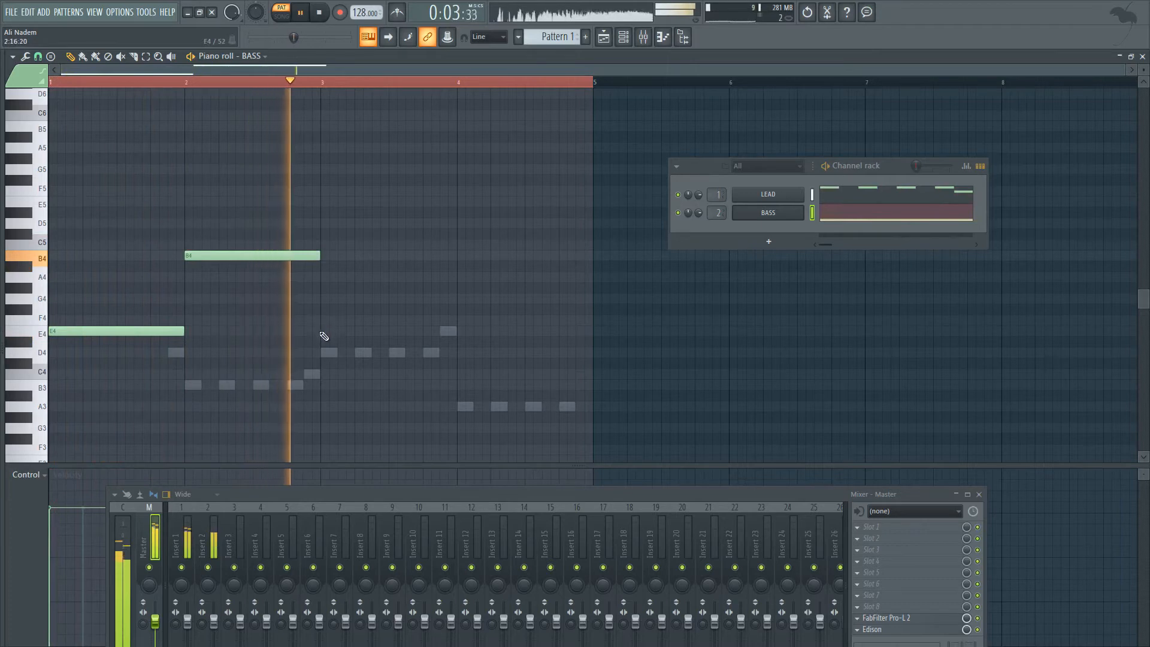
Add one-bar BASS notes on G4 in bar 3 and A4 in bar 4, and play the pattern
key("space")
mouse_move(326, 322)
left_mouse_down()
mouse_move(326, 270)
mouse_move(324, 300)
left_mouse_up()
left_click_drag(460, 292, 462, 288)
key("space")
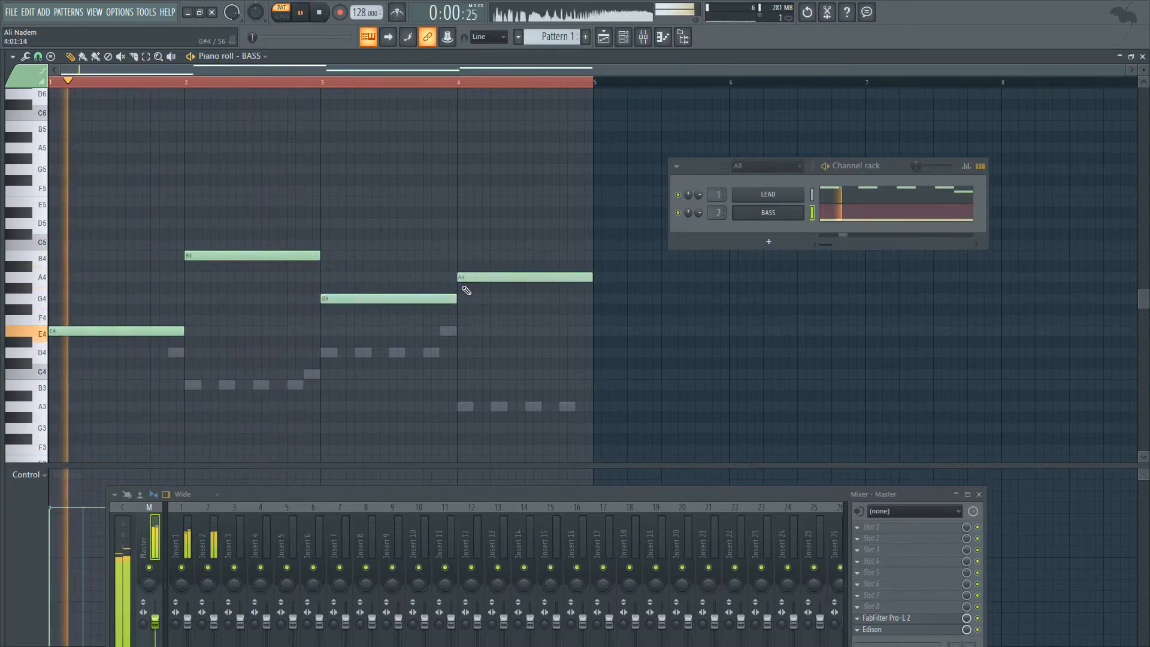
Return to the LEAD channel's piano roll, trying and removing a one-bar E5 note in bar 1
left_click(844, 198)
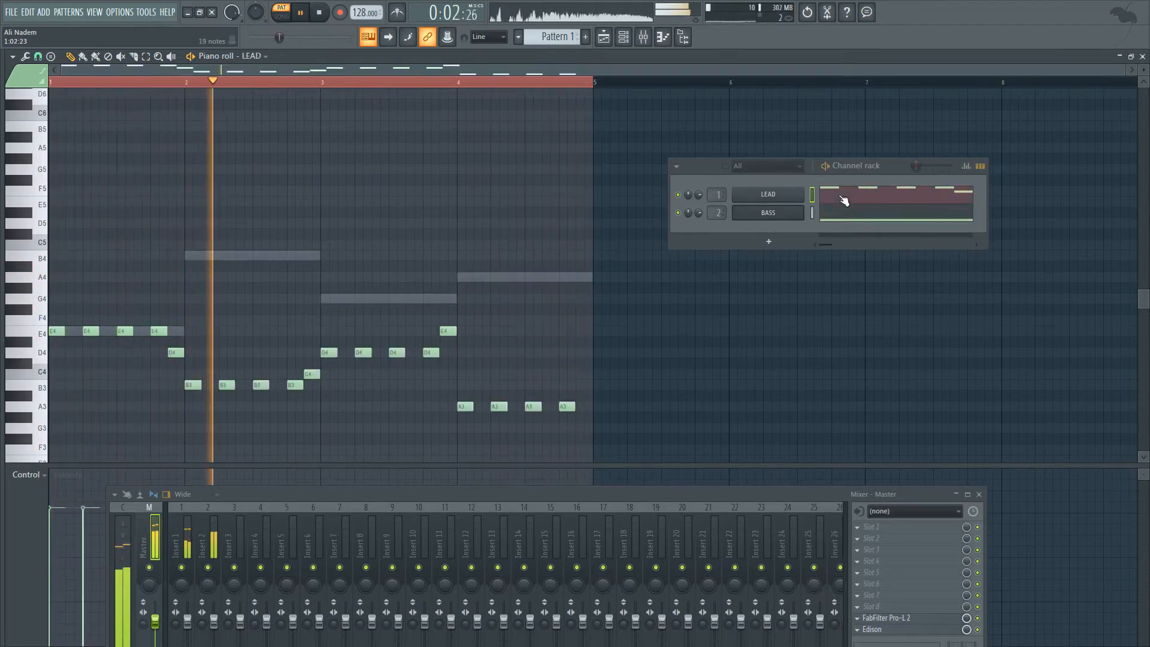
key("space")
mouse_move(52, 170)
left_mouse_down()
mouse_move(37, 170)
mouse_move(37, 209)
left_mouse_up()
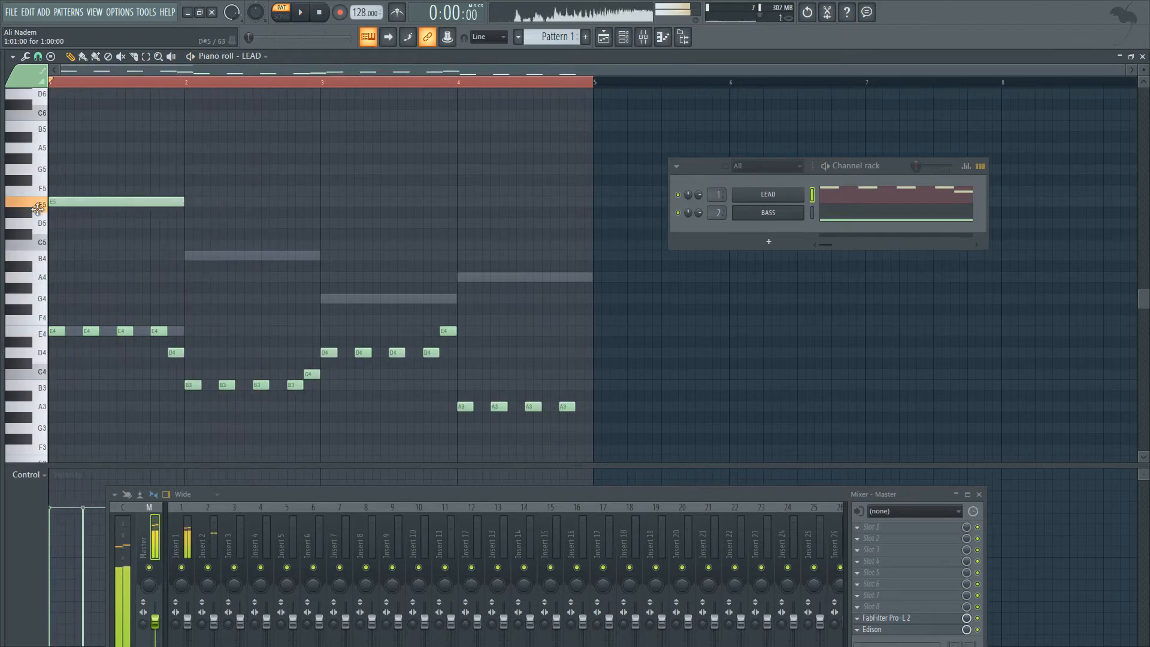
right_click(163, 204)
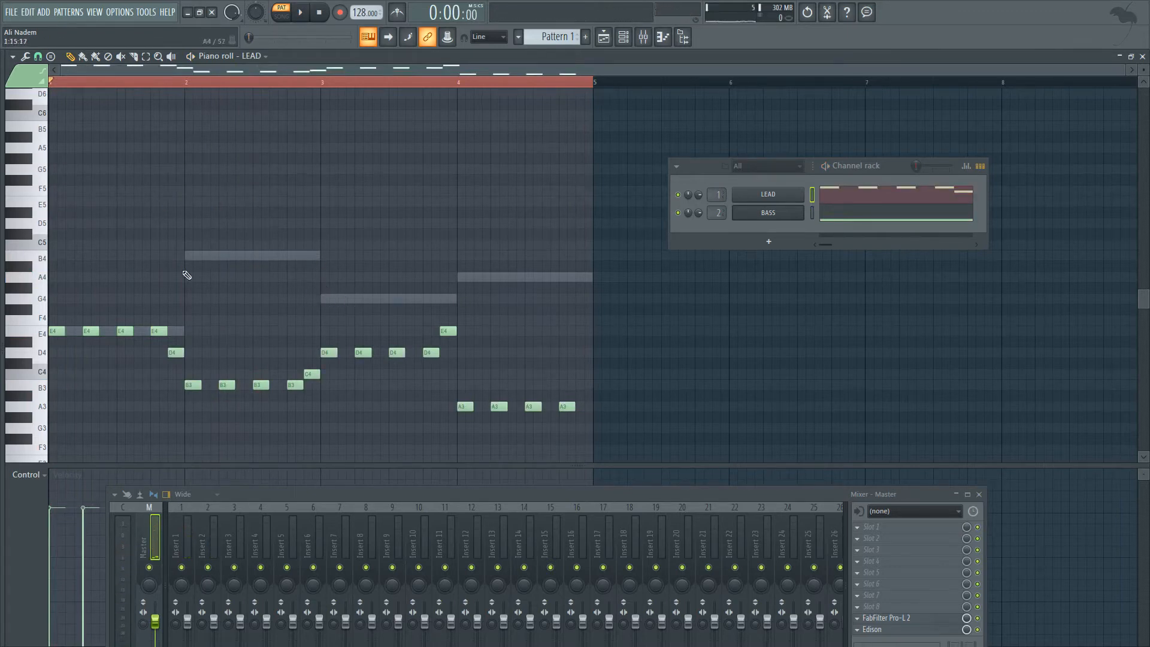
Audition the minor triad E4, G4, B4 and the major triad E4, G#4, B4 on the piano keys
left_click(325, 353)
left_click(38, 337)
left_click(43, 334)
left_click(40, 332)
left_click(40, 301)
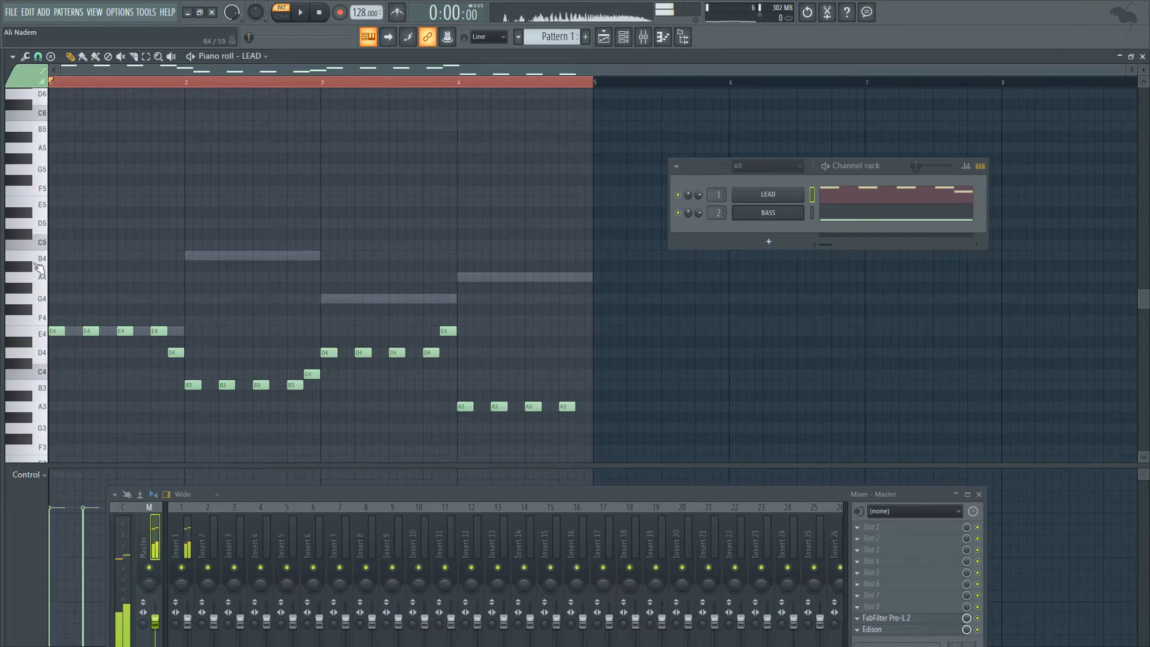
left_click(37, 260)
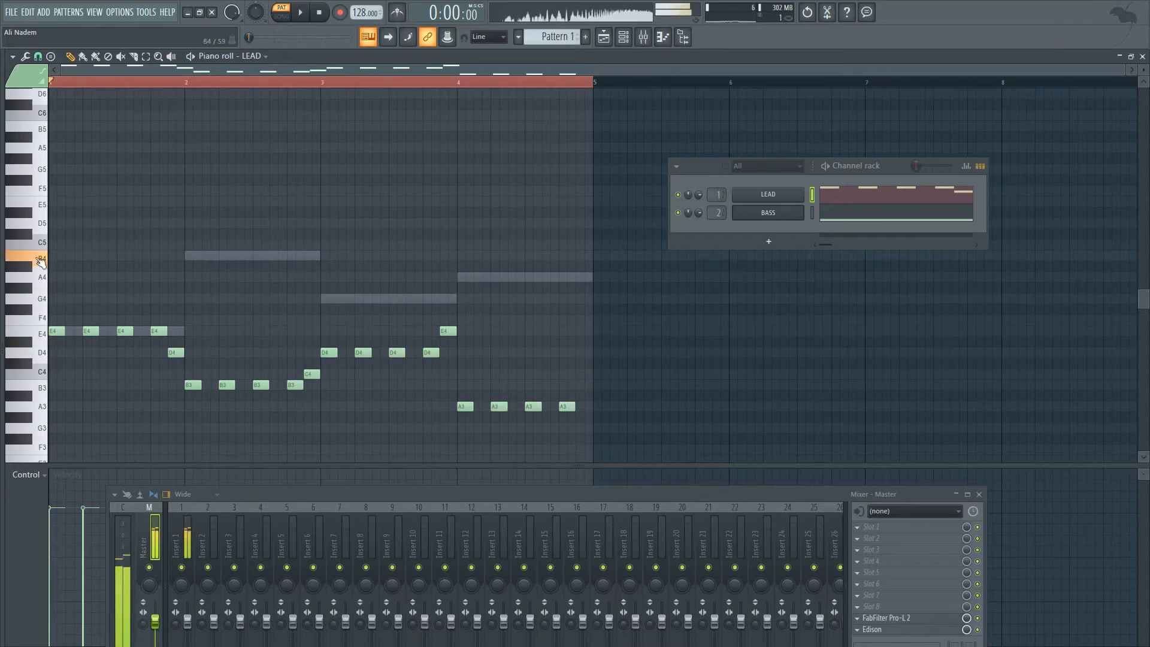
left_click(42, 333)
left_click(27, 303)
left_click(27, 291)
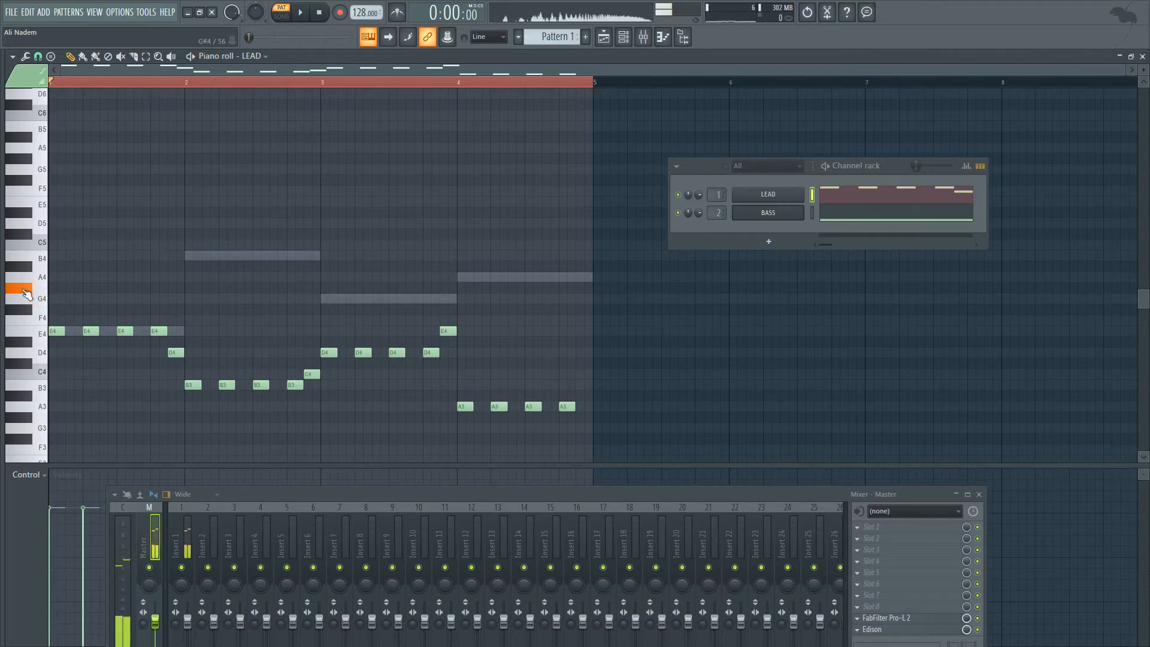
left_click(37, 259)
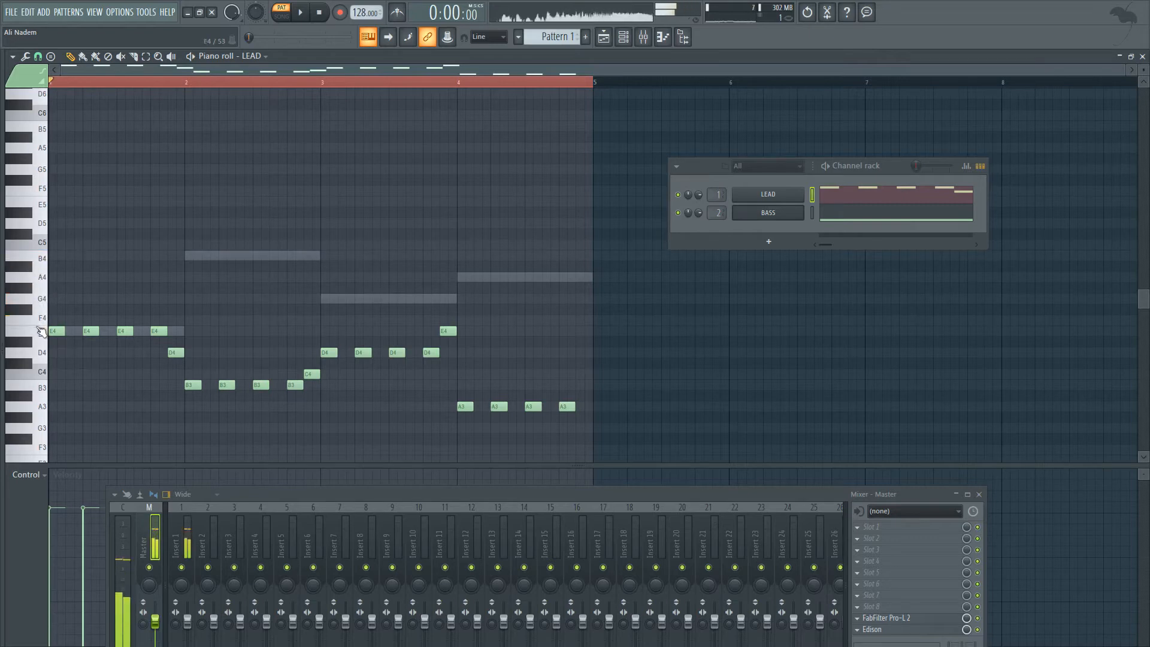
left_click(37, 333)
left_click(26, 295)
left_click(37, 258)
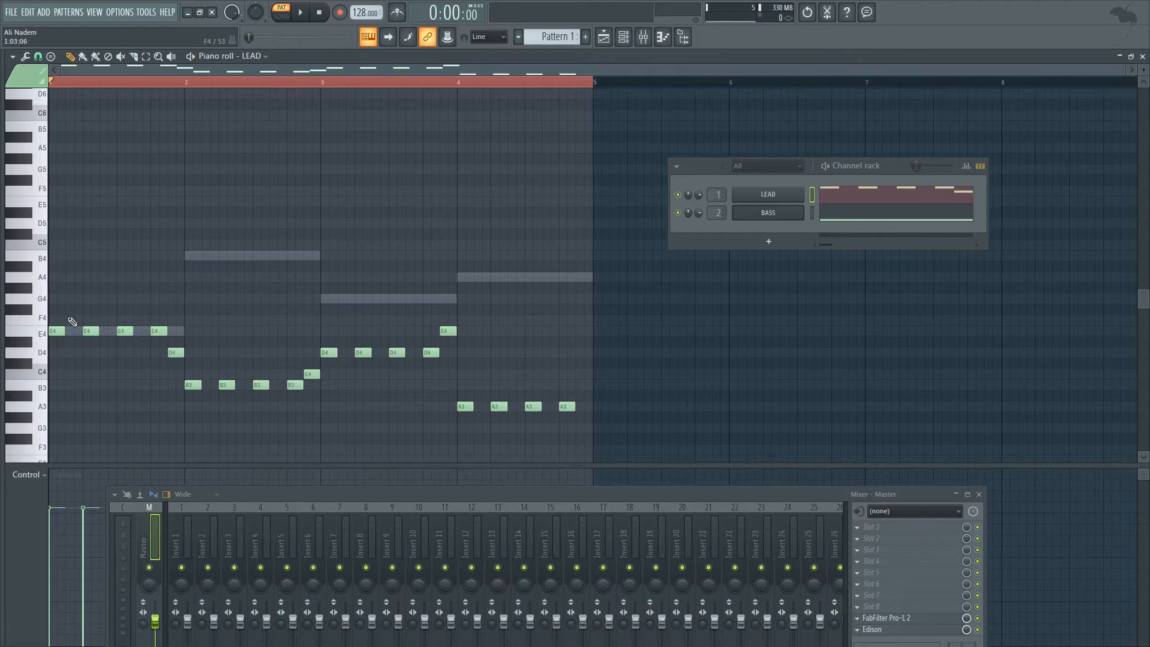
Add eighth-note B5 harmony notes above the LEAD's E4 notes on the first three beats of bar 1, checking against playback
key("space")
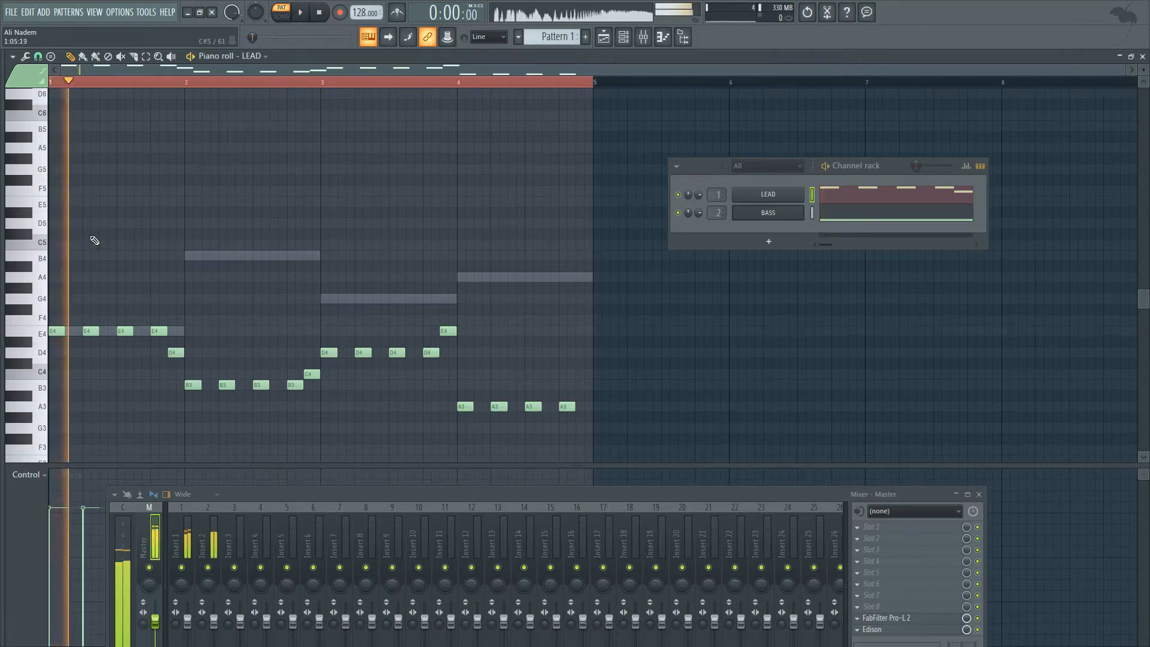
key("space")
key("space")
left_click_drag(30, 174, 97, 129)
key("space")
key("space")
left_click(86, 170)
key("space")
key("space")
key("space")
key("space")
left_click(124, 127)
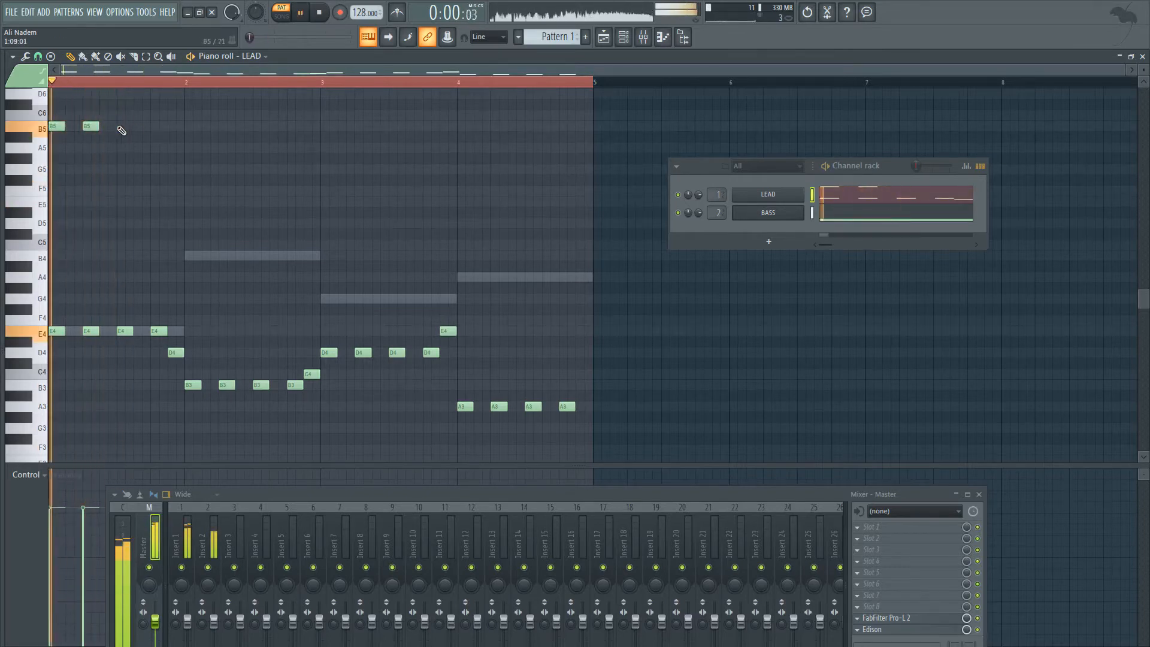
Add a fourth B5 note in bar 1, aligned with the last E4, and play the pattern
key("space")
key("space")
left_click(151, 126)
right_click(151, 127)
key("space")
key("space")
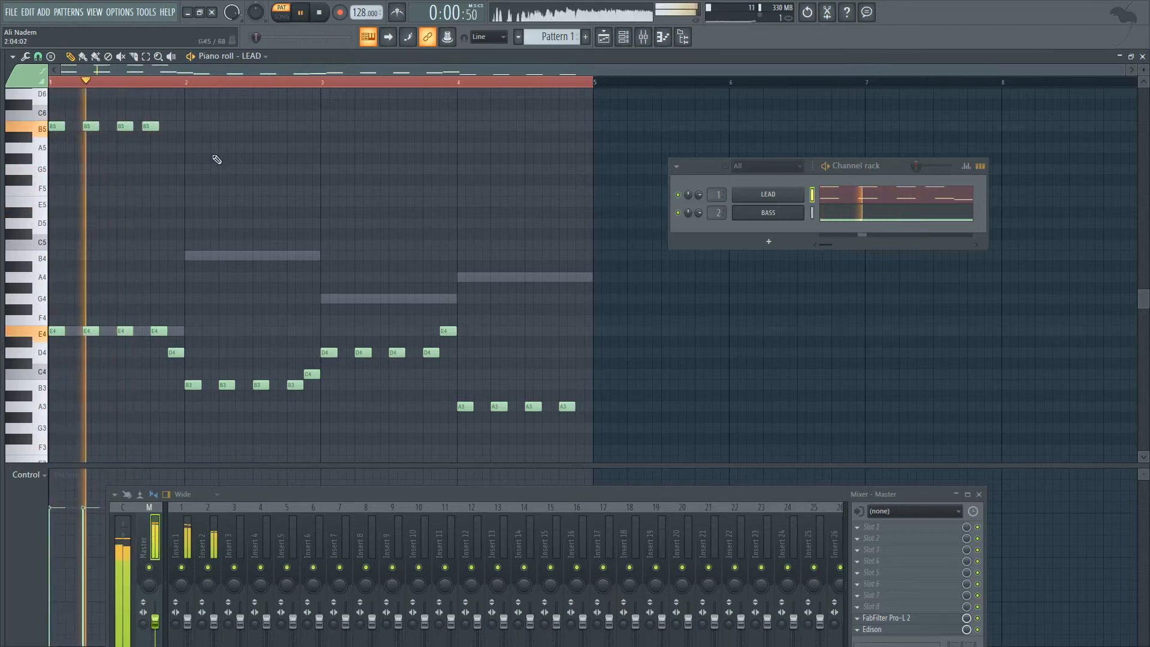
key("space")
left_click(152, 127)
key("space")
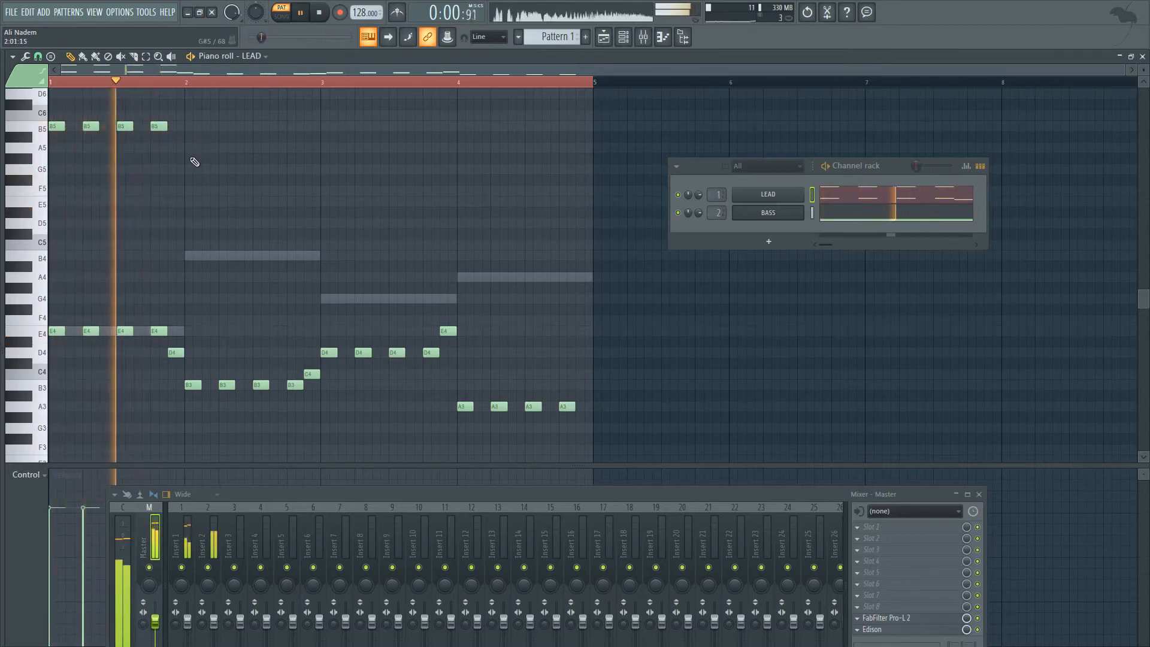
Add E5 harmony notes above the four B3 notes in bar 2, auditioning pitches against playback
left_click(192, 159)
key("space")
left_click_drag(196, 160, 198, 199)
key("space")
left_click(222, 200)
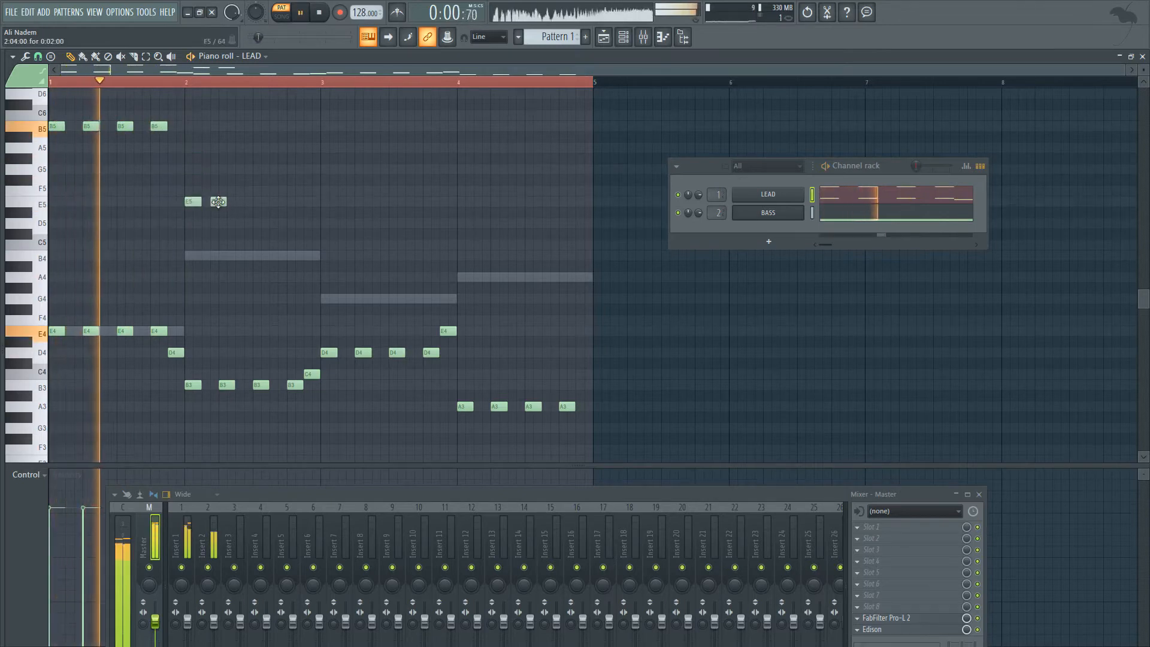
left_click(262, 202)
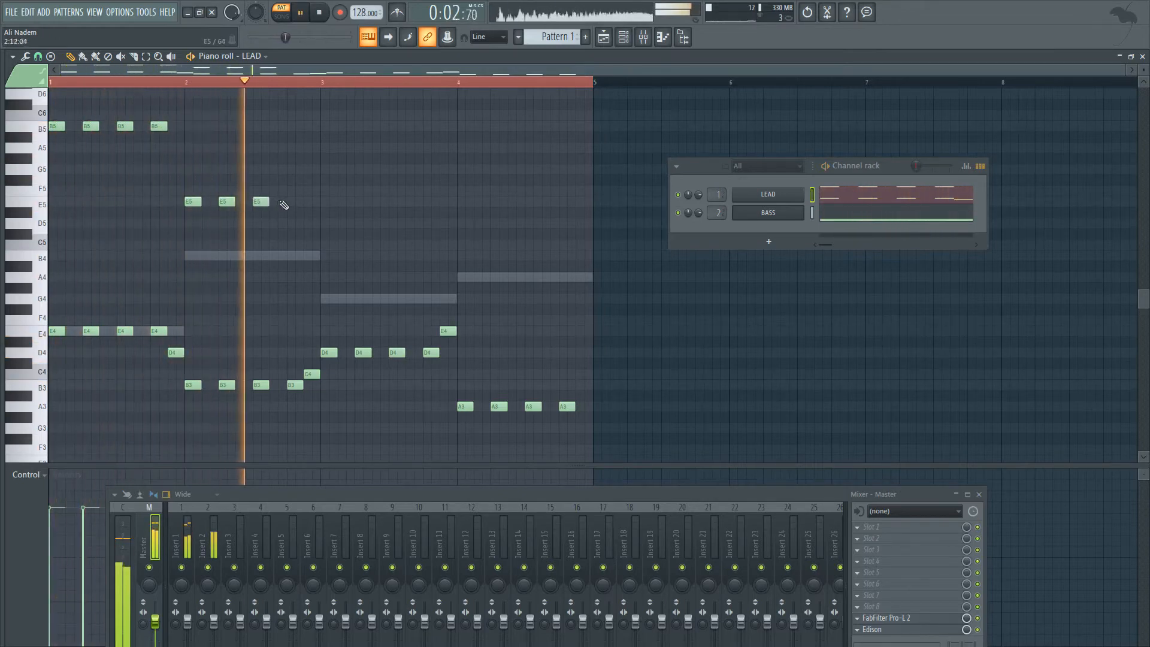
left_click(296, 202)
Add A5 harmony notes above the four D4 notes in bar 3, auditioning pitches against playback
left_click(324, 179)
key("space")
left_click_drag(322, 176, 323, 148)
key("space")
left_click(363, 148)
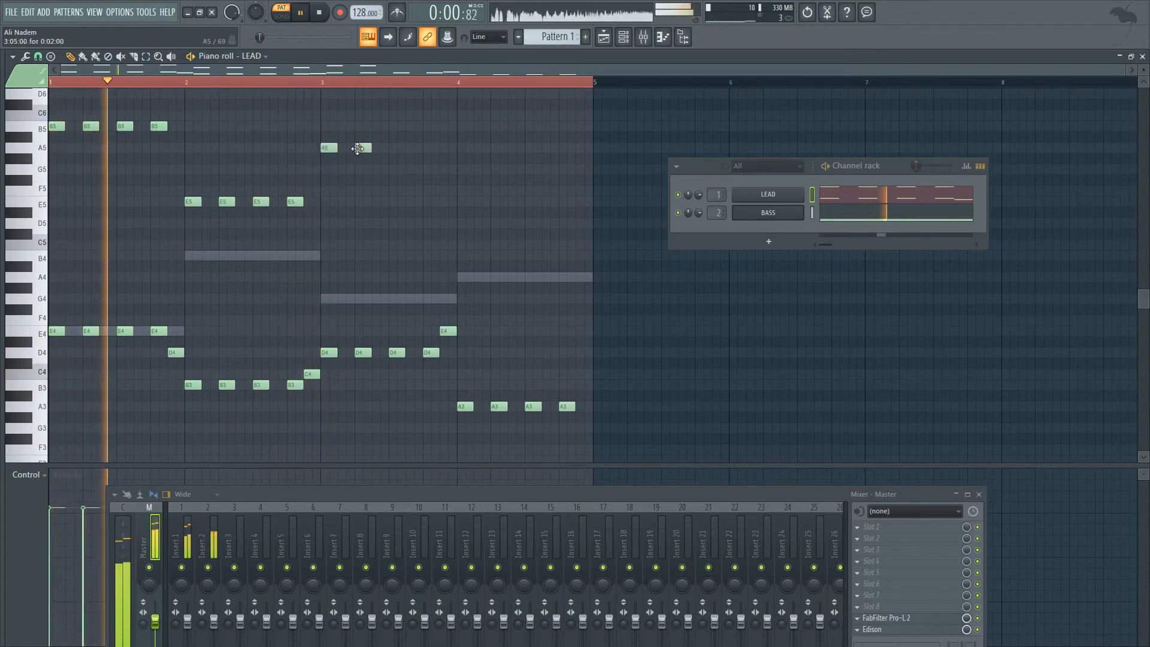
left_click(389, 148)
left_click_drag(386, 148, 395, 148)
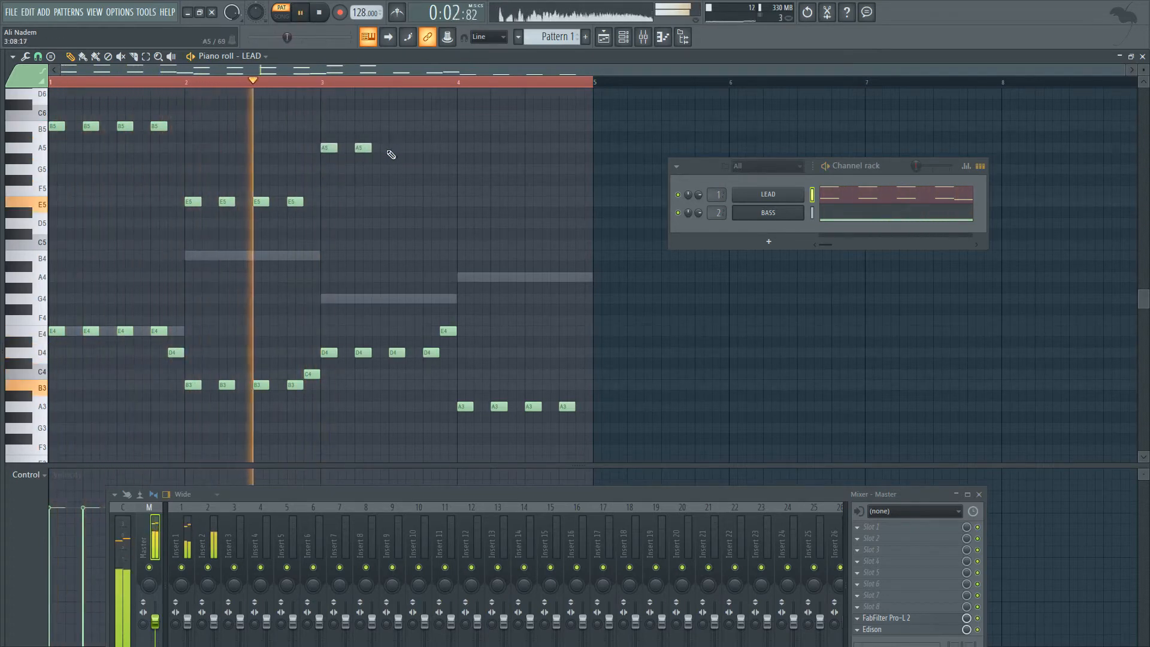
left_click(431, 148)
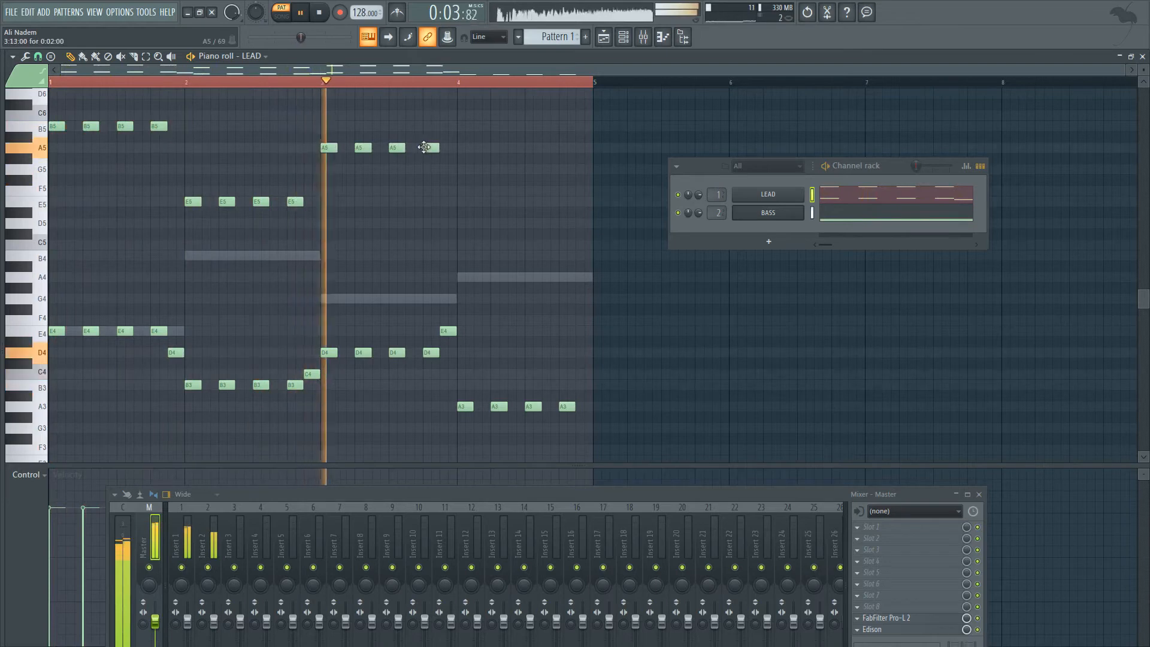
Add D5 harmony notes on the four beats of bar 4 and lower the last two to C#5
left_click(457, 201)
key("space")
left_click_drag(466, 201, 487, 229)
key("space")
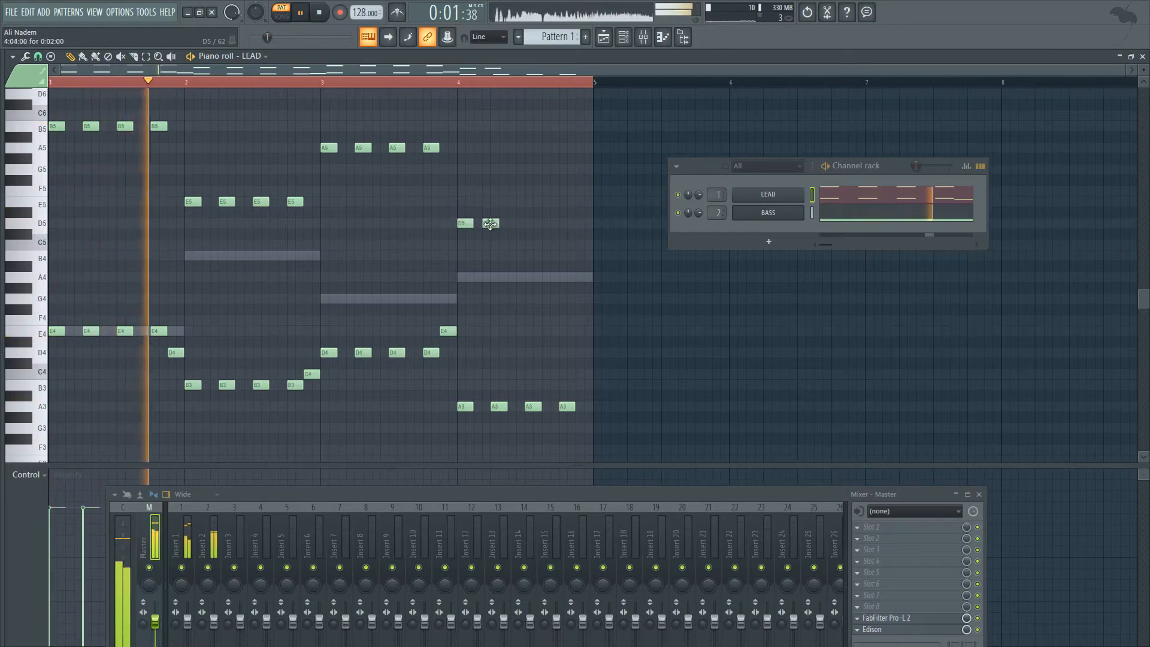
left_click(495, 224)
left_click(531, 225)
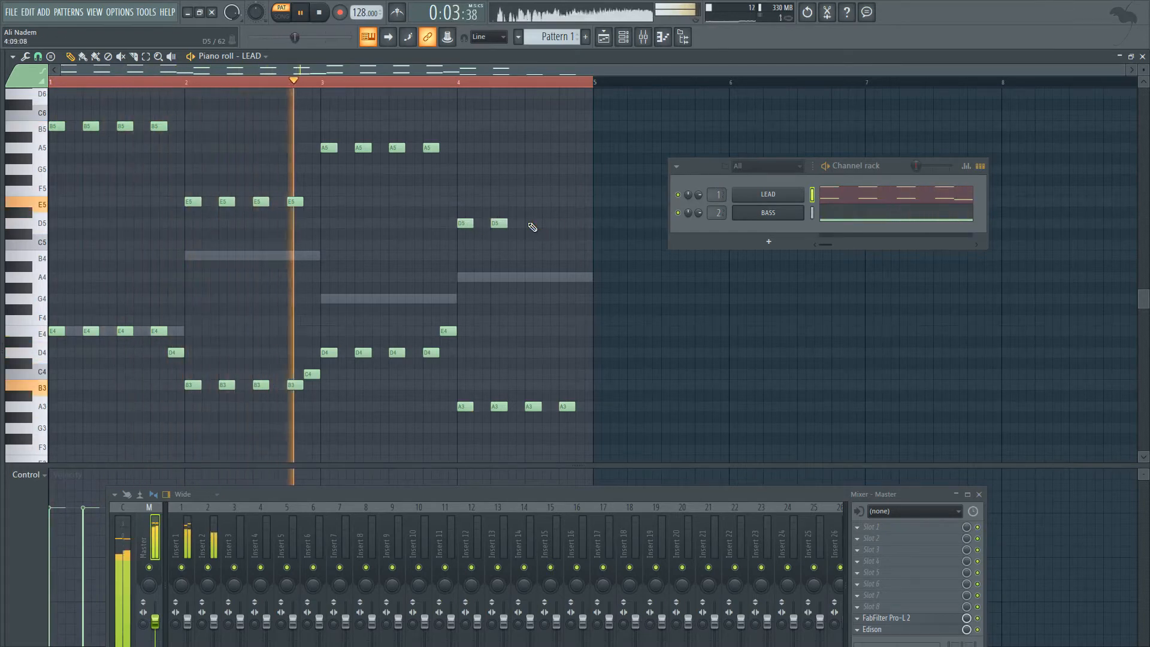
left_click(564, 223)
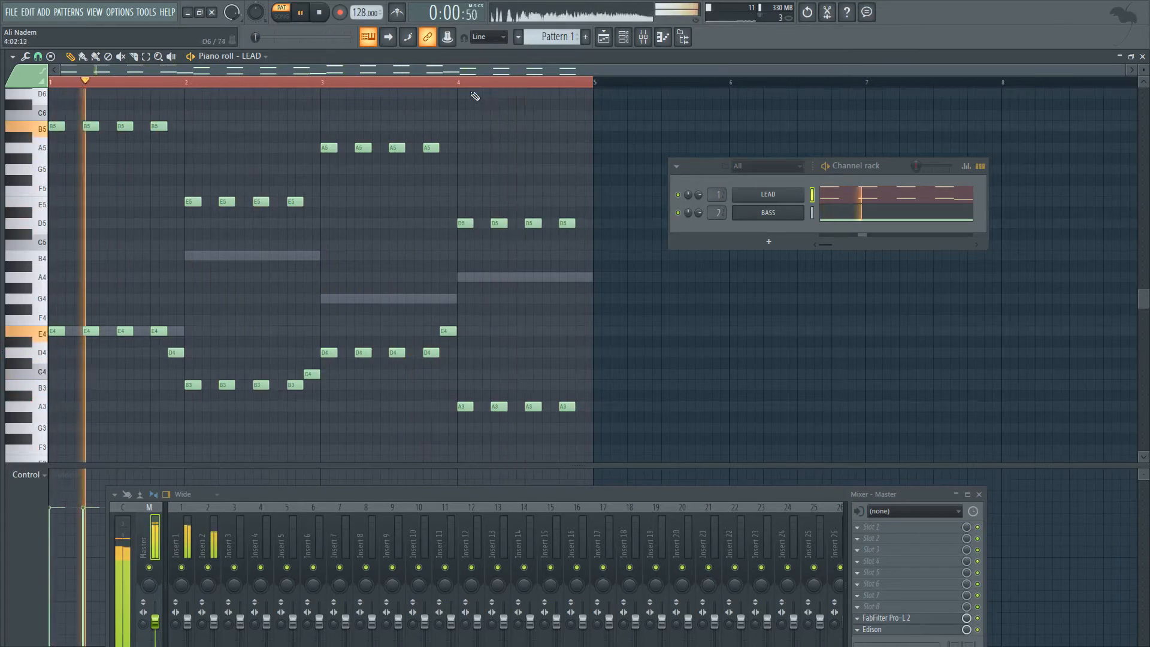
left_click_drag(535, 225, 568, 235)
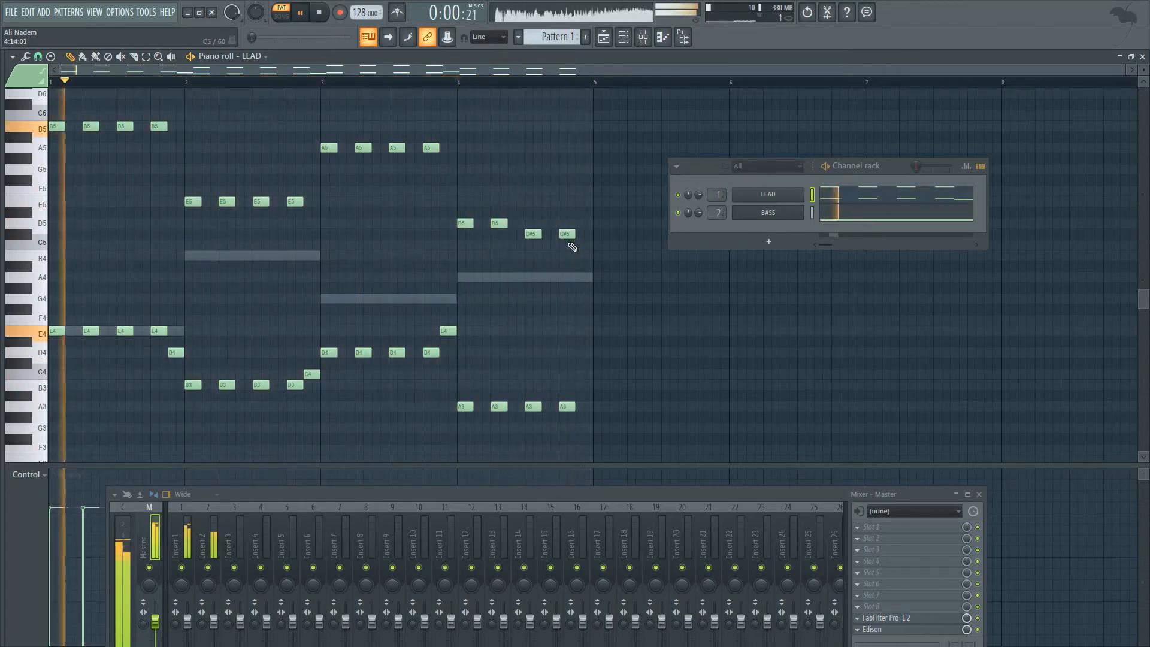
key("space")
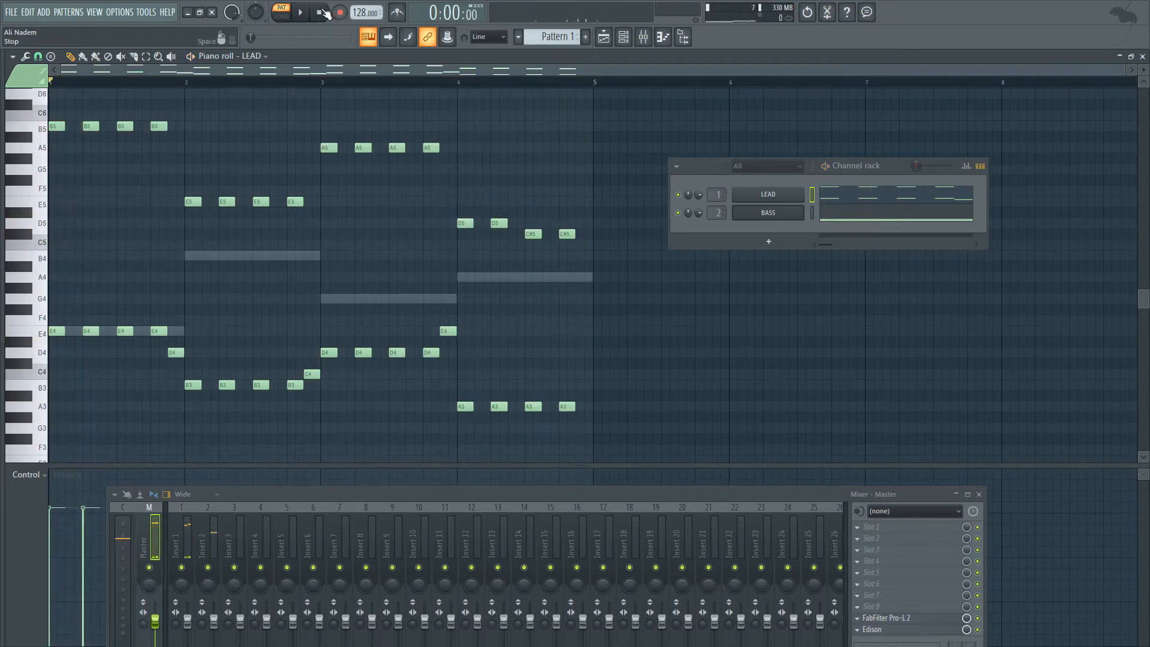
Set the LEAD piano roll's time selection to bar 4 and extend it over all four bars
left_click_drag(460, 82, 594, 94)
left_click(539, 202)
right_click(544, 202)
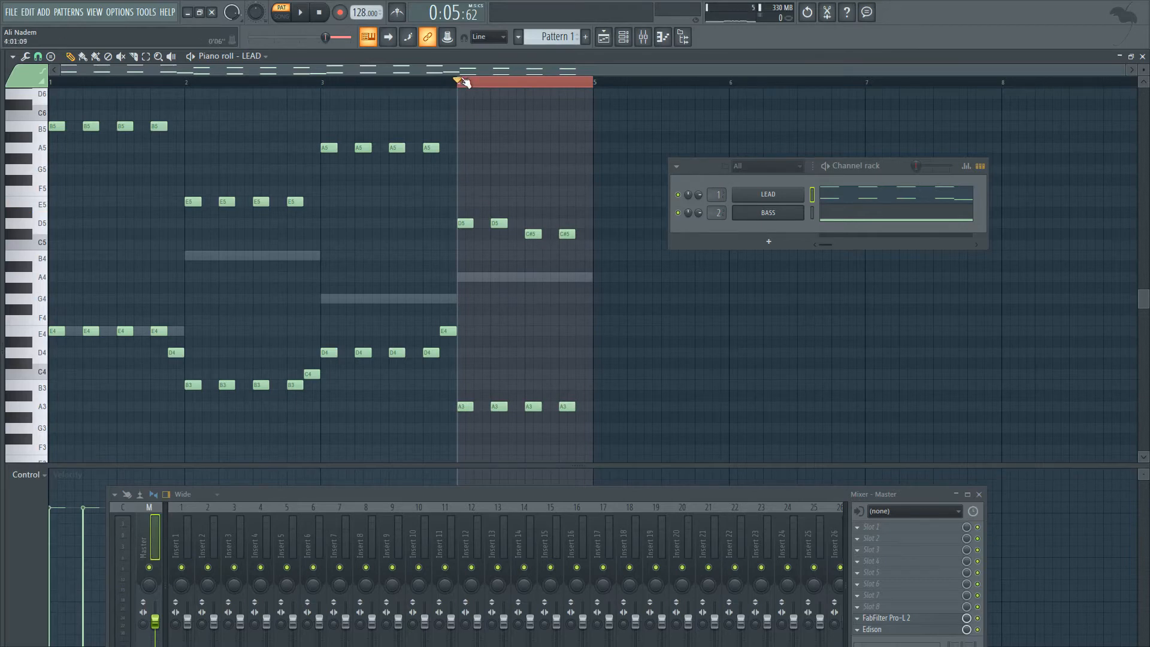
left_click_drag(464, 82, 41, 101)
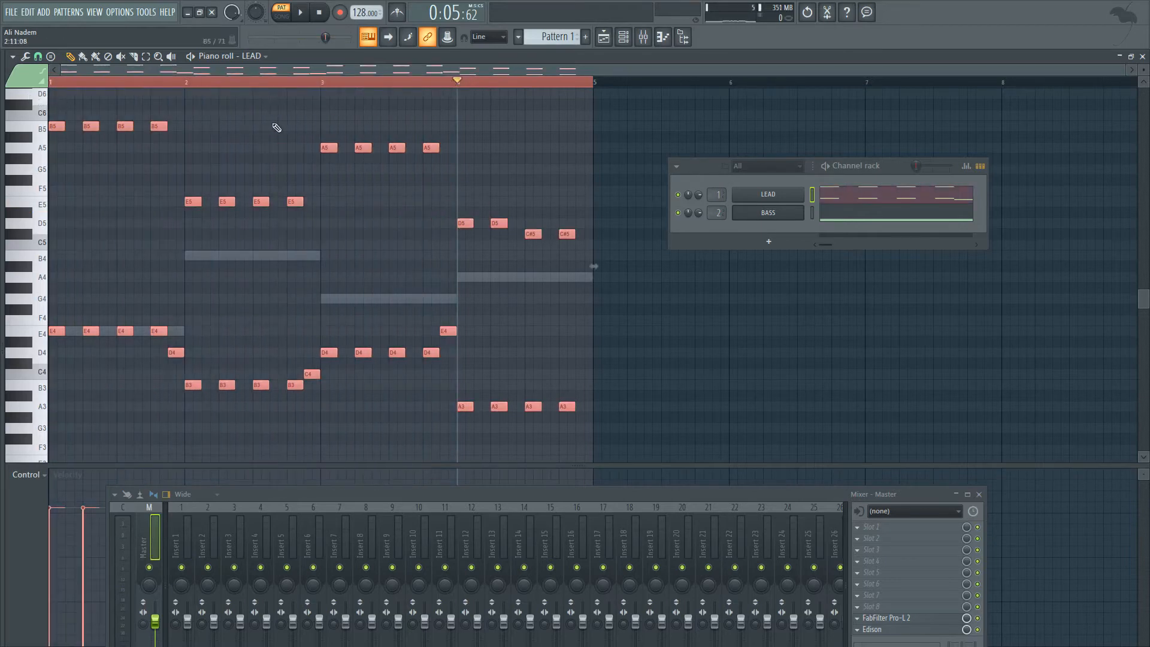
Open the BASS channel's piano roll and try the bar 2 root note on G4 during playback
left_click(850, 216)
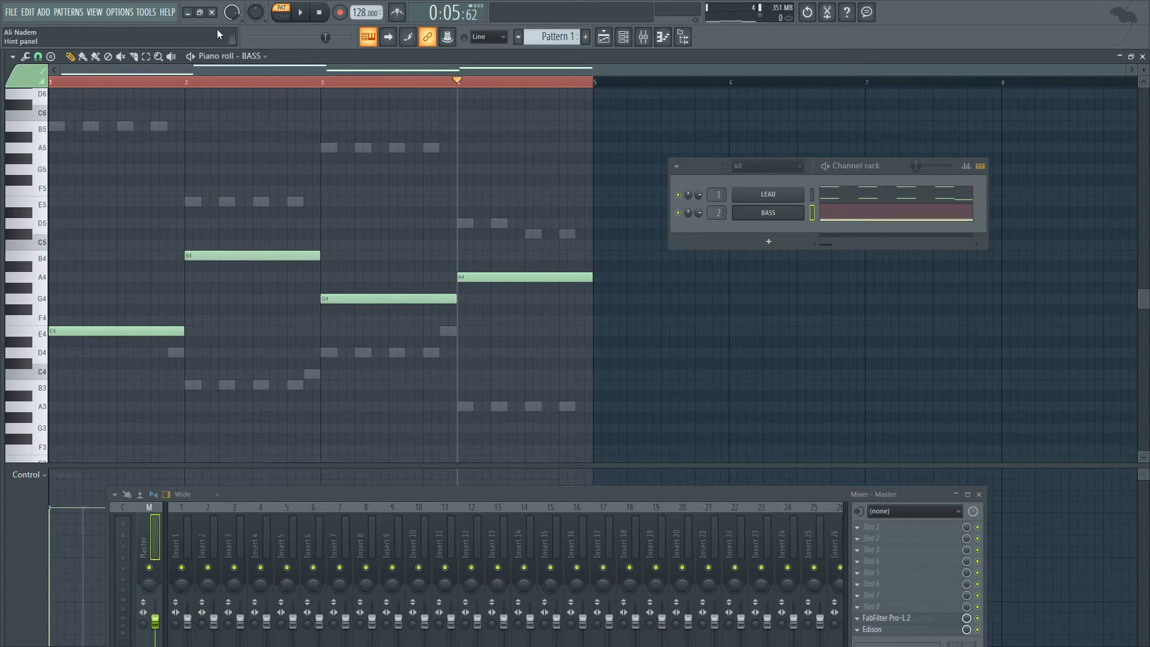
left_click(319, 12)
key("space")
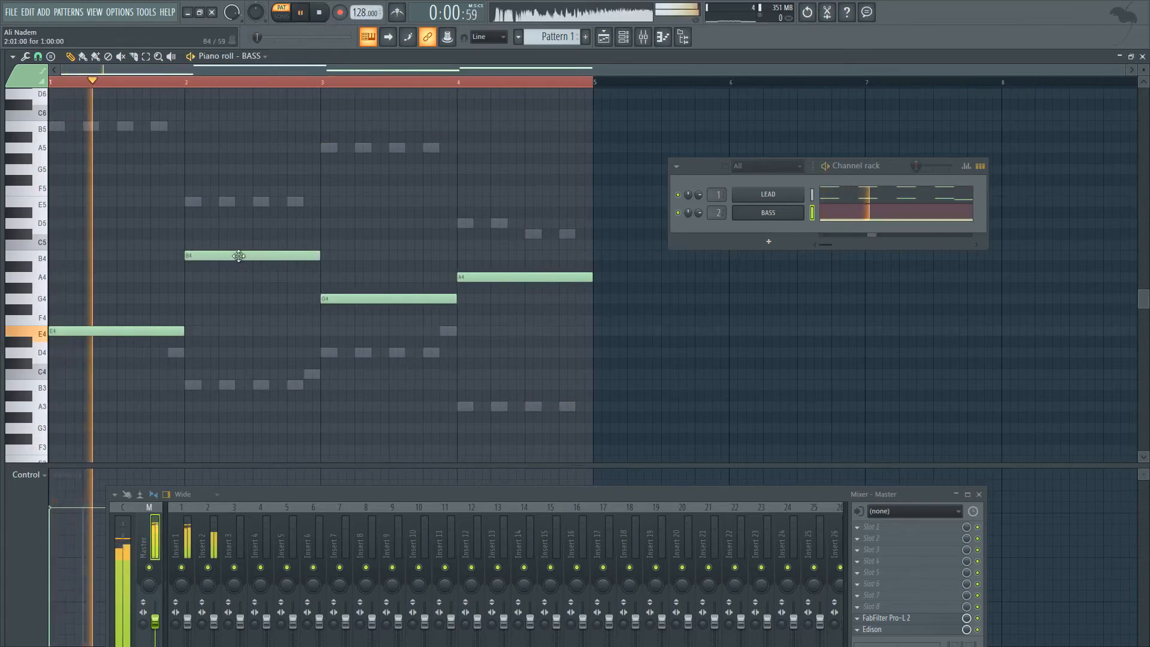
left_click_drag(239, 256, 240, 298)
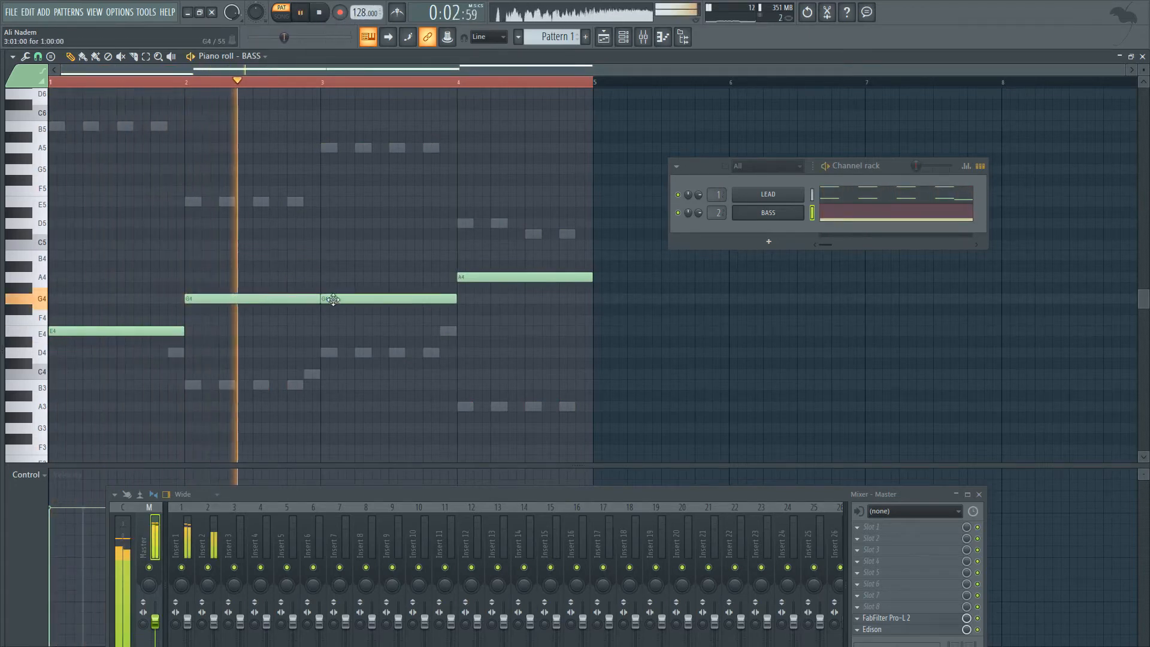
key("space")
key("space")
key("space")
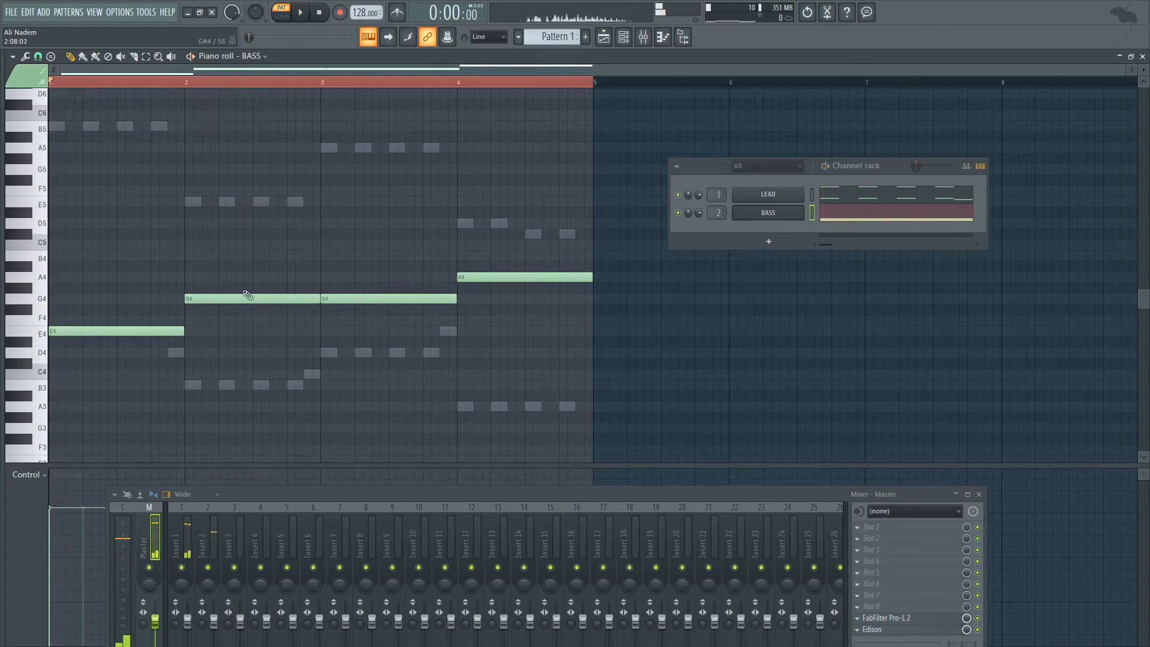
Return to the LEAD channel's piano roll, mute the BASS channel and play the pattern
left_click(876, 198)
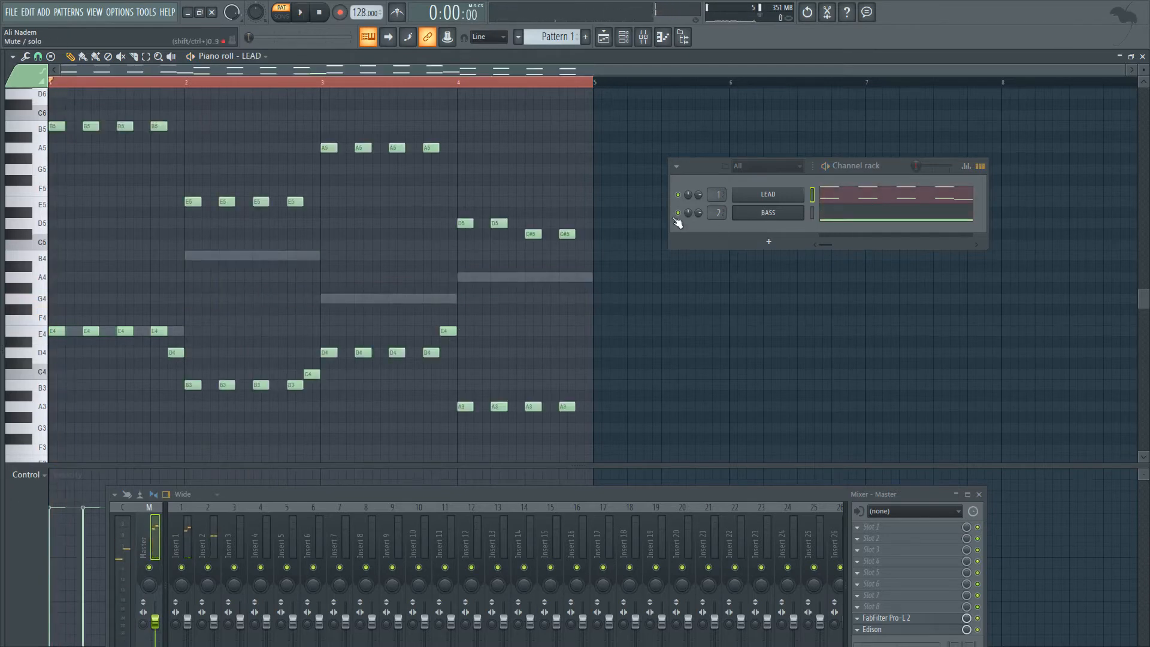
left_click(677, 213)
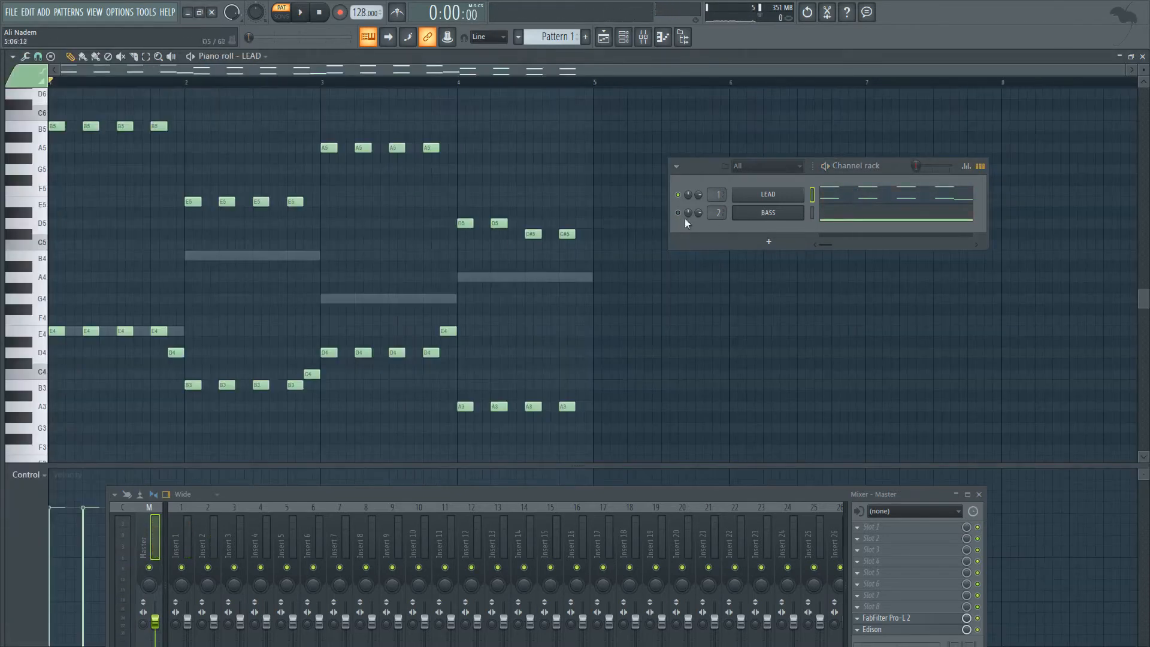
key("space")
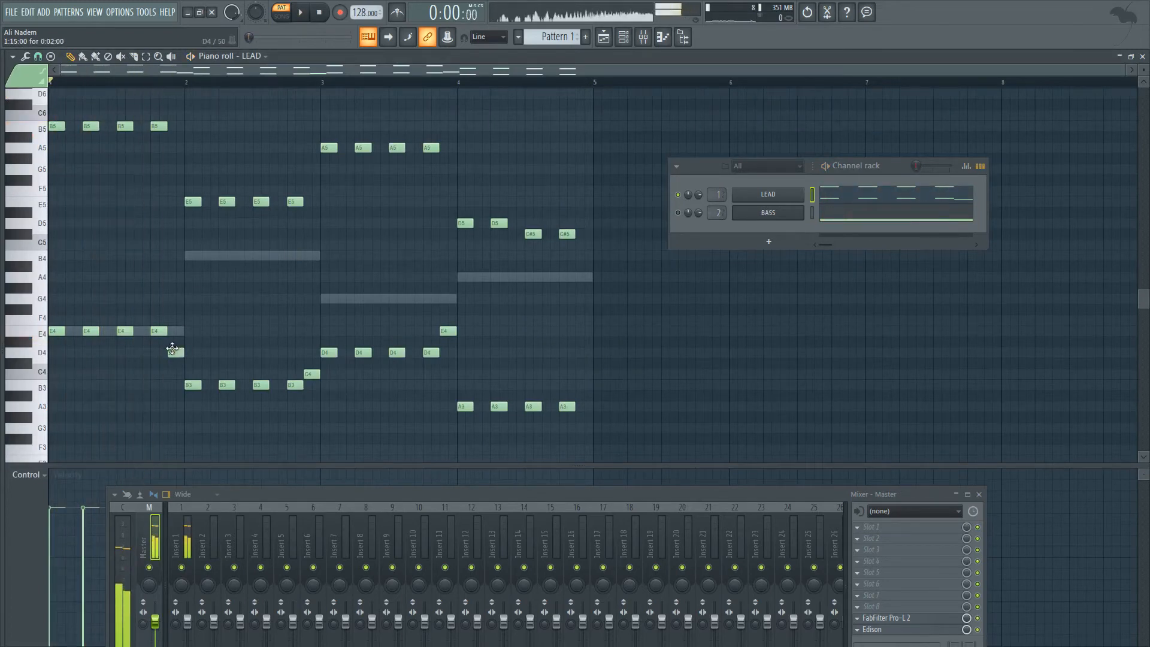
Delete the D4 note at the end of bar 1 and all LEAD notes in bars 2 to 4
right_click(174, 350)
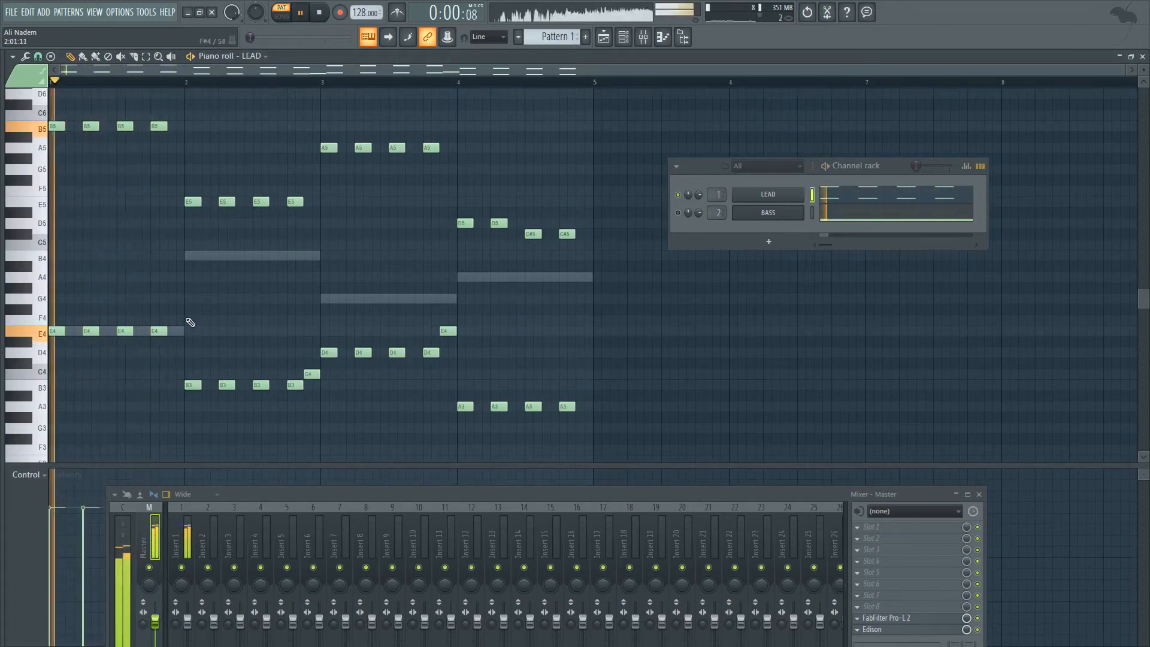
scroll(187, 288, "up", 1)
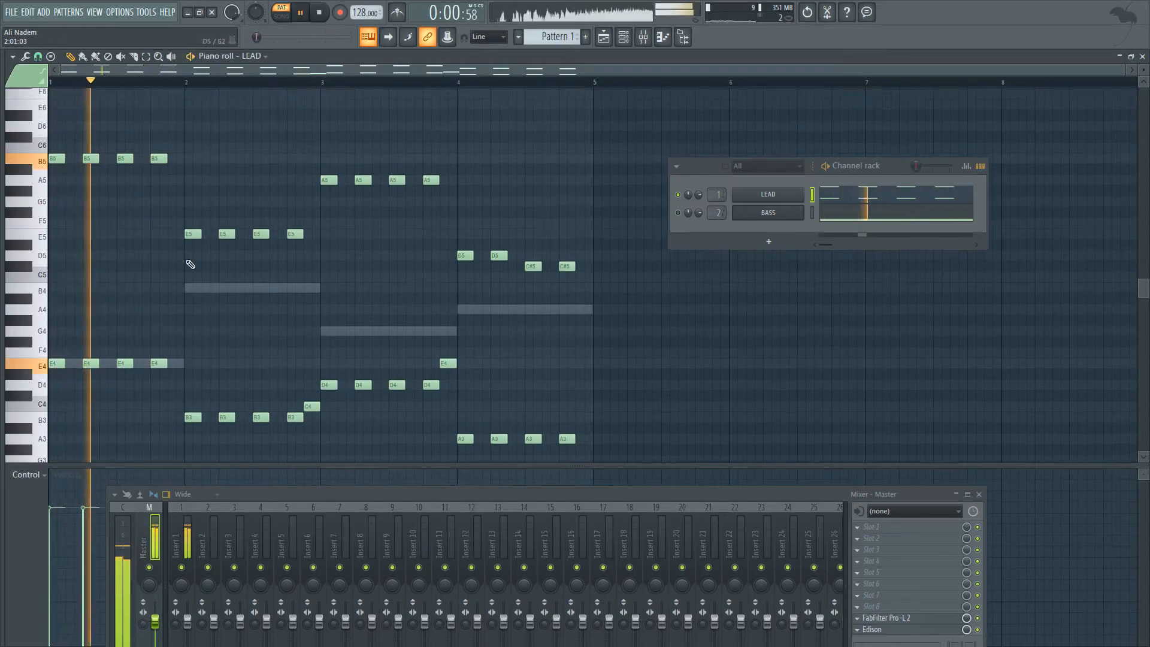
key("space")
left_click(147, 58)
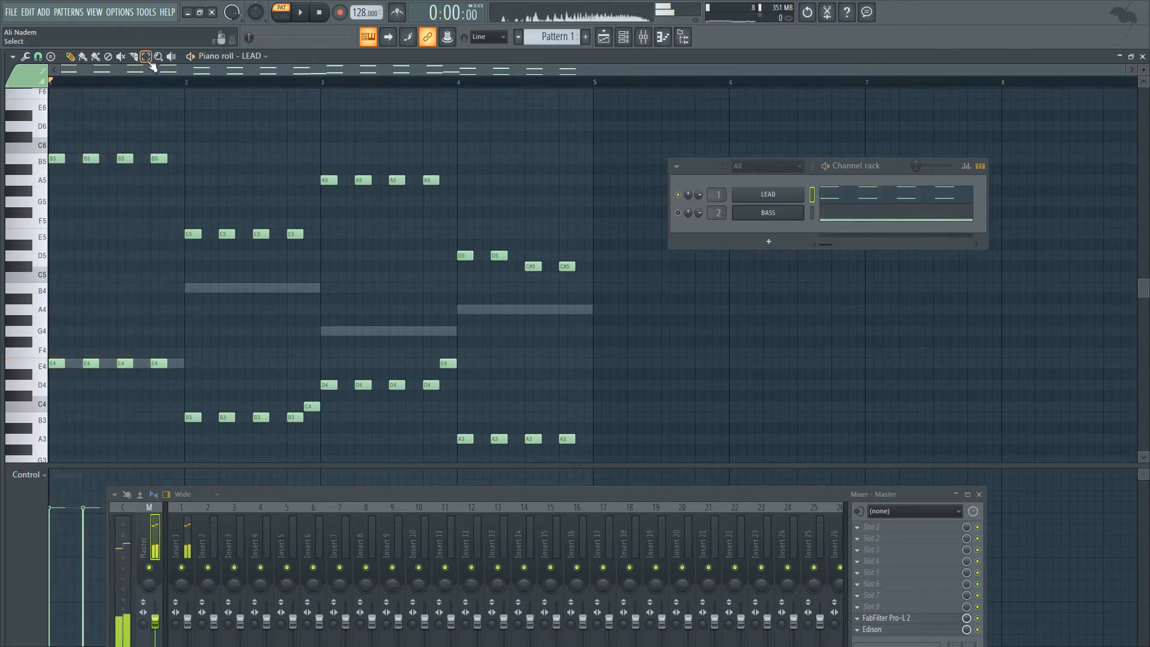
left_click_drag(584, 144, 192, 454)
key("Delete")
left_click(70, 57)
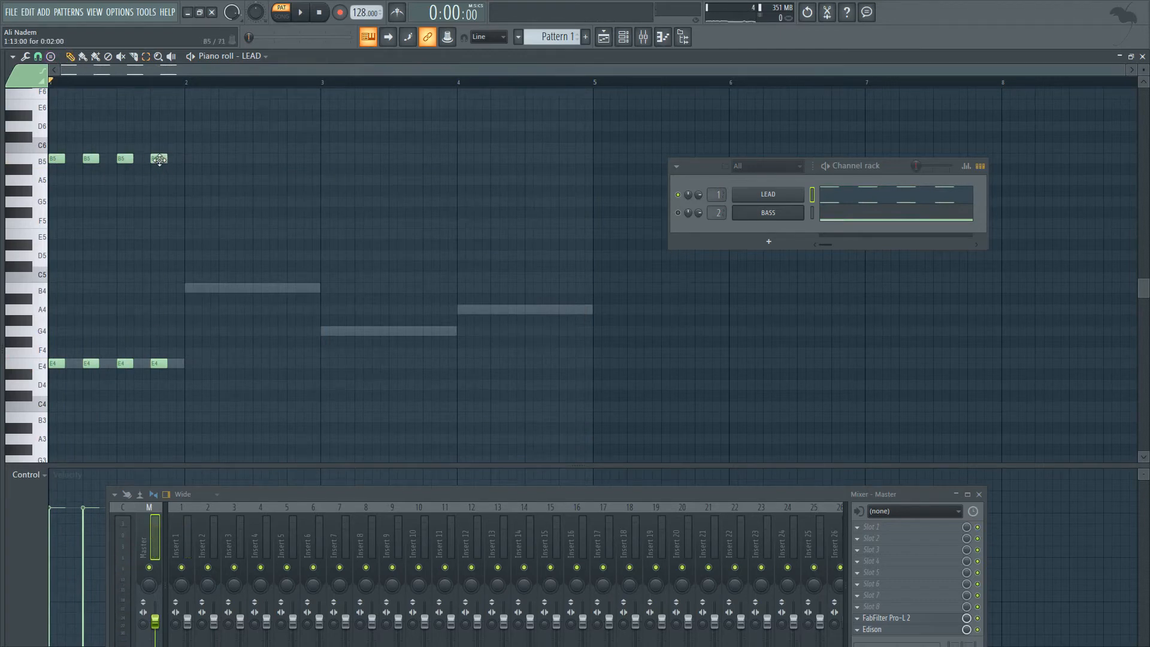
Delete the four E4 notes in bar 1 of the LEAD and play the remaining B5 notes
right_click(159, 363)
right_click(125, 364)
right_click(90, 364)
right_click(56, 364)
key("space")
scroll(156, 287, "up", 1)
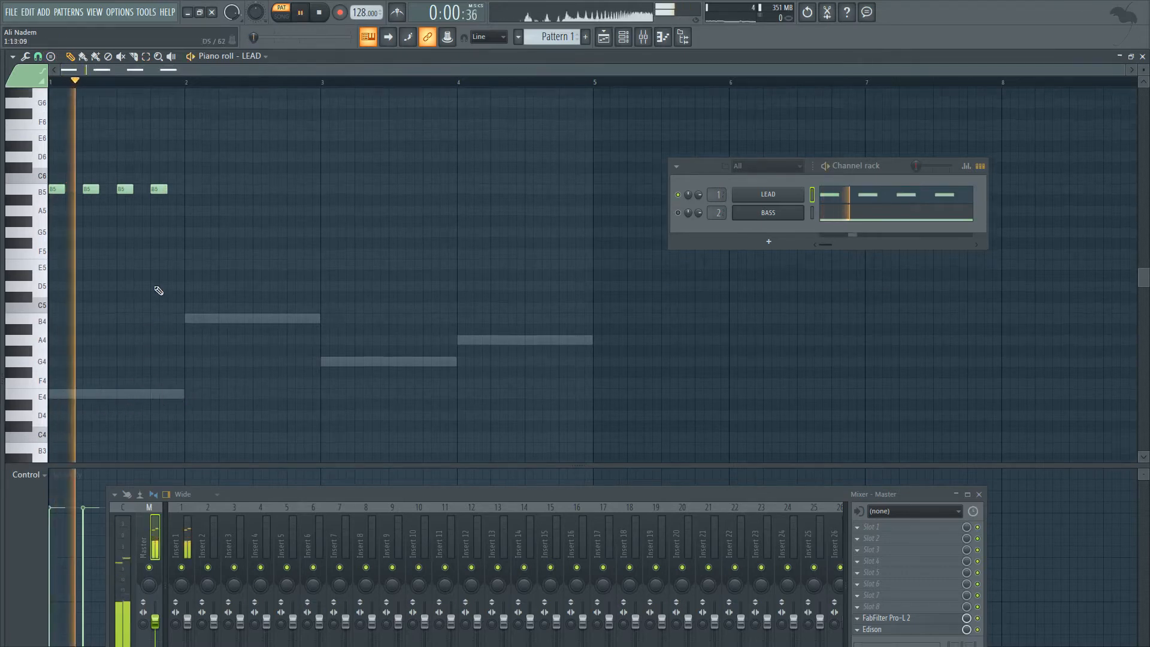
right_click(187, 167)
key("space")
Add a C#6 note at the end of bar 1 and D6 notes on the four beats of bar 2
left_click(157, 191)
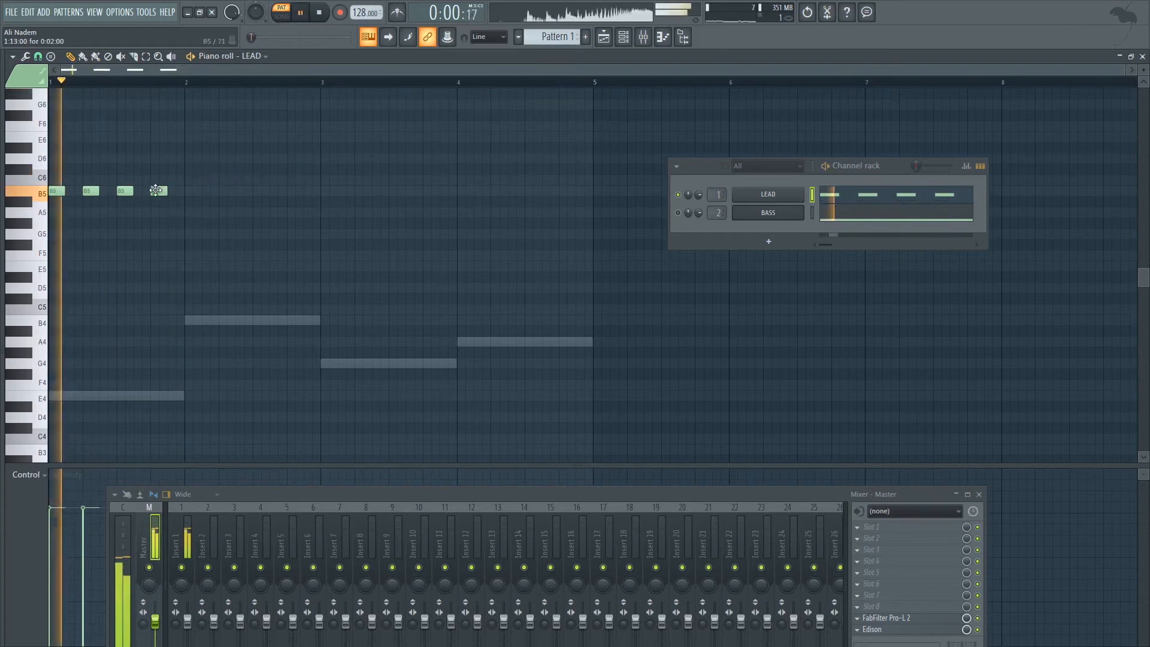
left_click(172, 169)
left_click(191, 159)
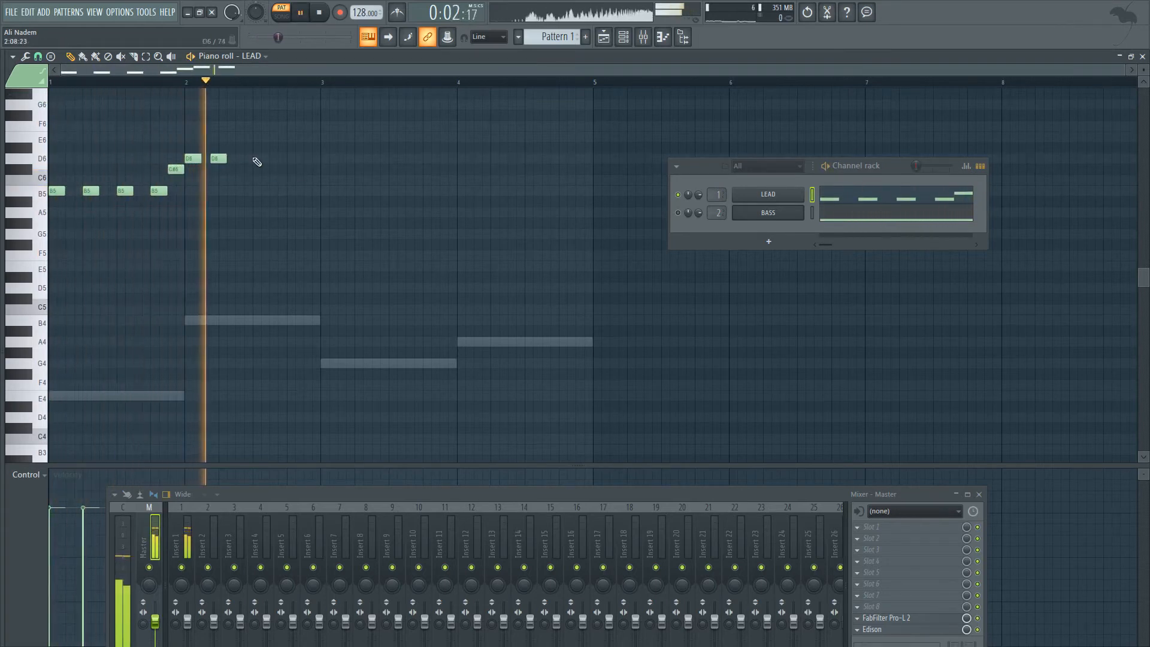
left_click(225, 159)
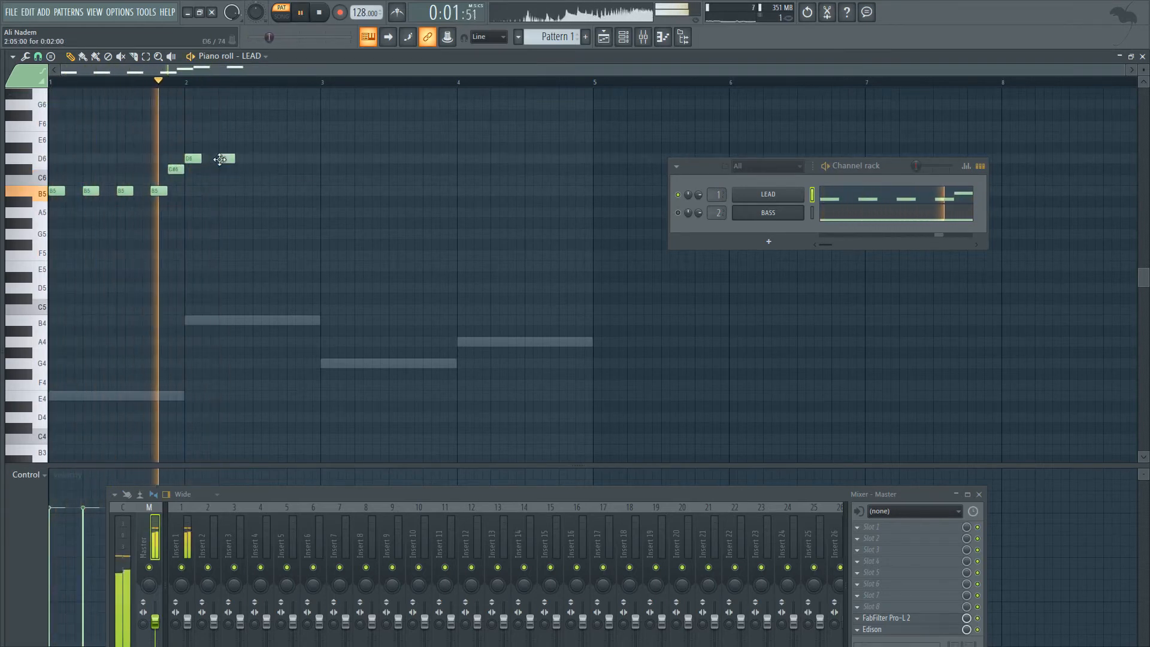
left_click(259, 158)
left_click(287, 157)
key("space")
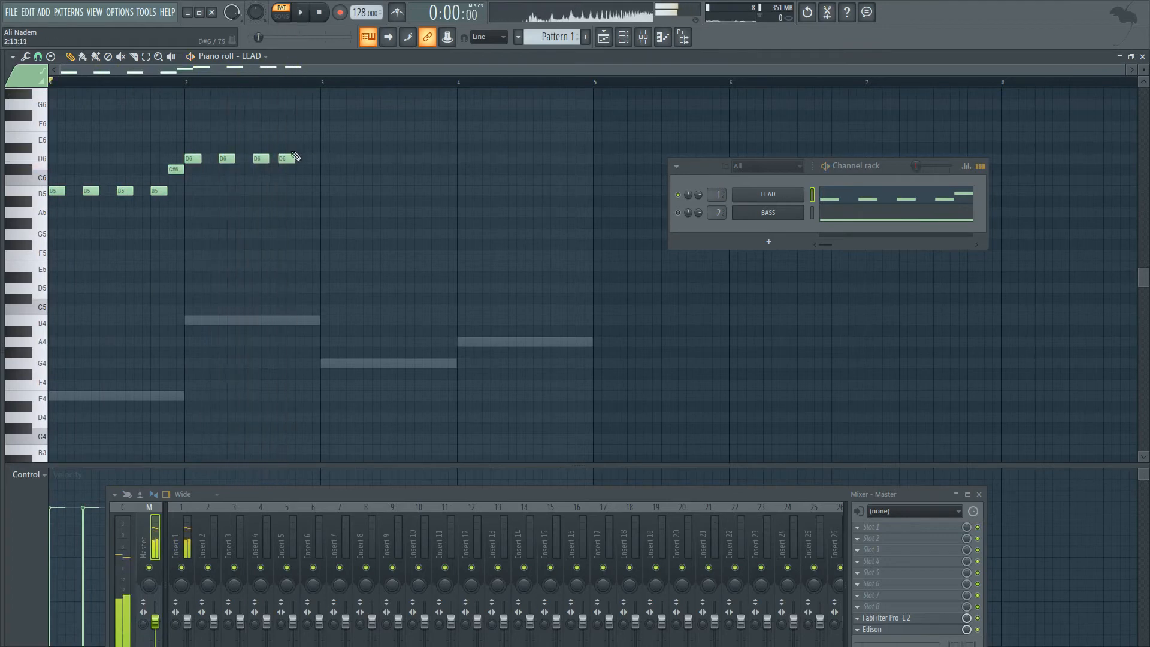
left_click_drag(285, 158, 296, 158)
Add an E6 note at the end of bar 2 and F#6 notes on the four beats of bar 3
left_click(310, 137)
left_click(329, 105)
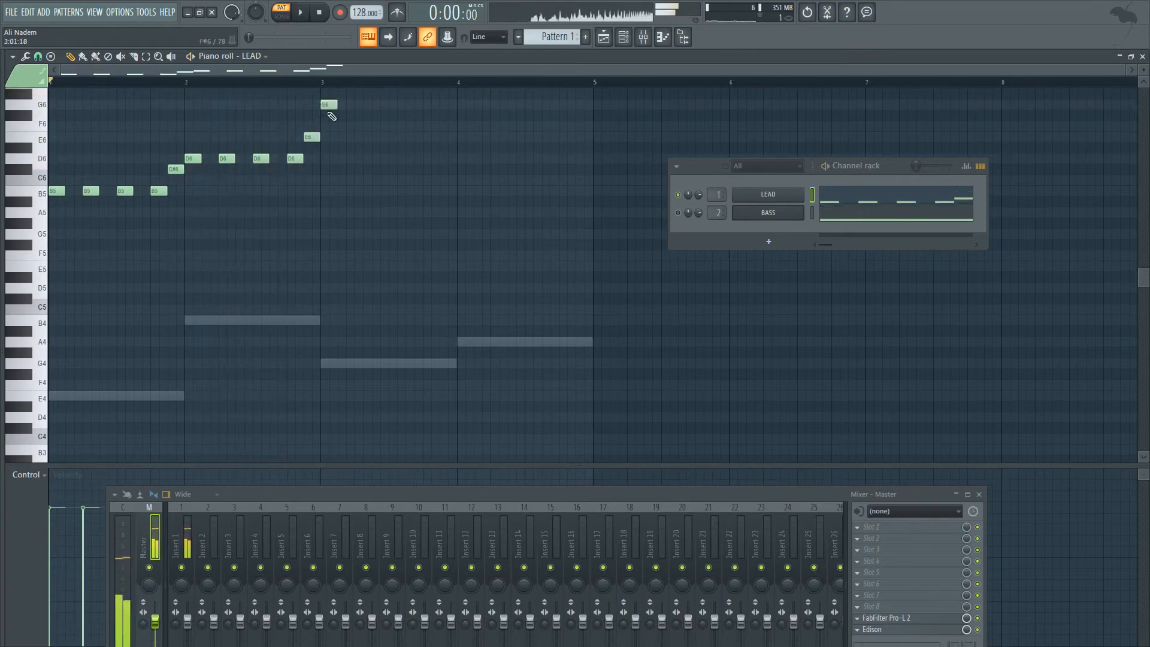
left_click_drag(329, 105, 329, 115)
left_click(363, 115)
left_click(397, 115)
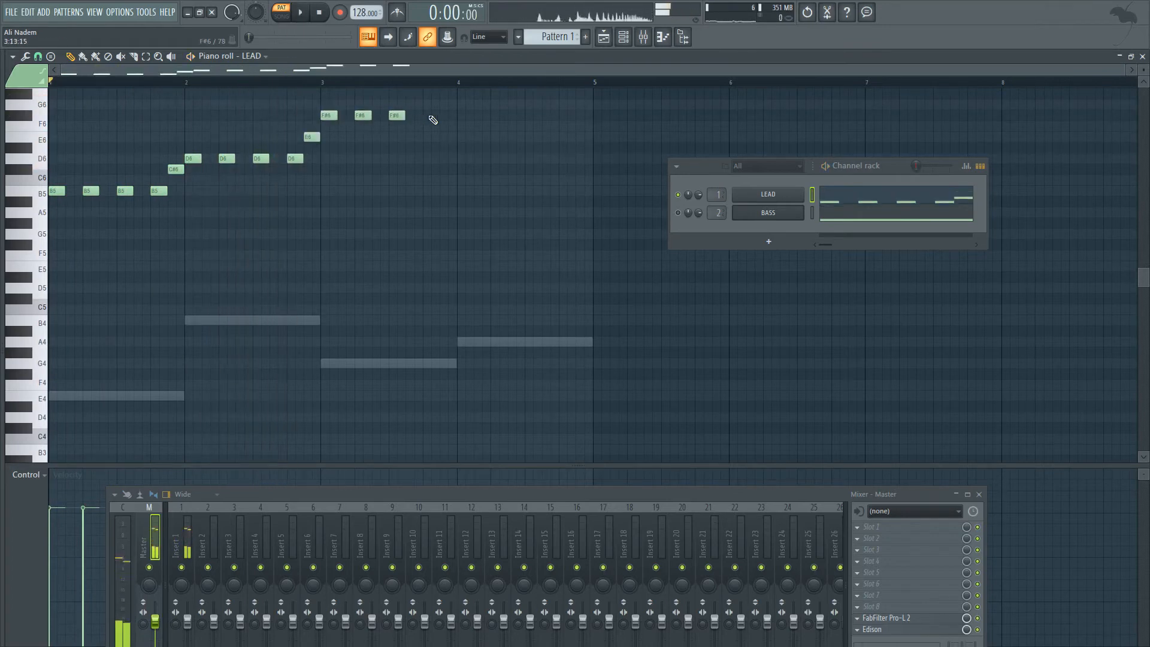
left_click(447, 94)
left_click(431, 115)
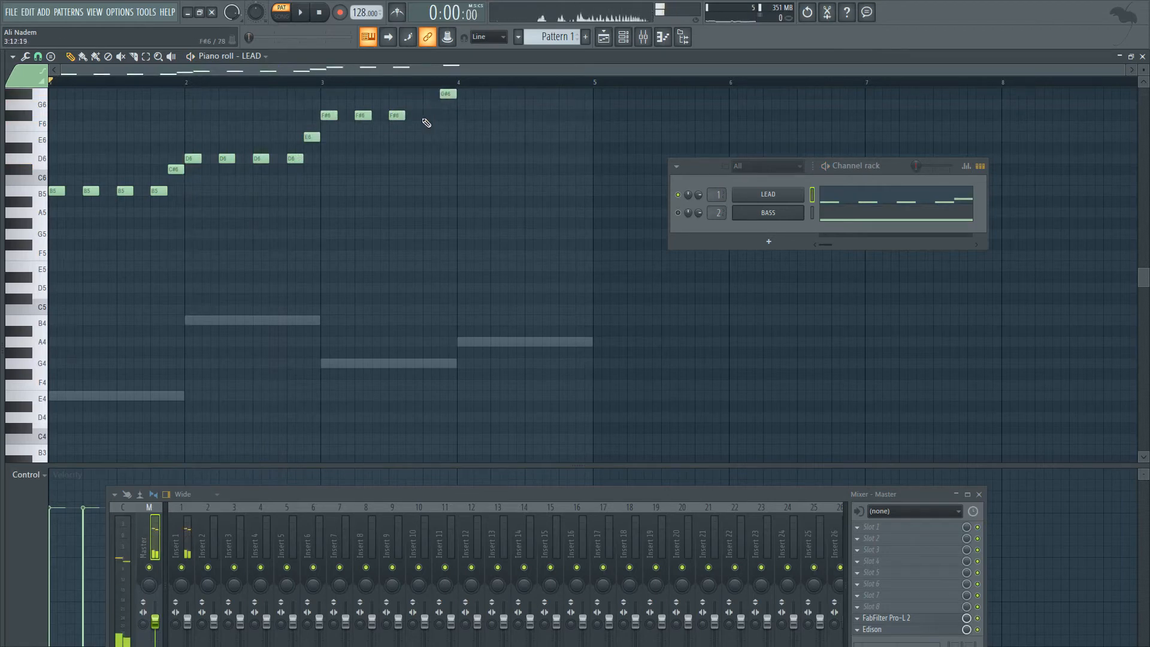
End bar 3 with an A6 note, and add G#6 notes on the four beats of bar 4 with an E6 at its end
scroll(433, 115, "up", 1)
right_click(445, 125)
left_click(445, 116)
left_click(465, 126)
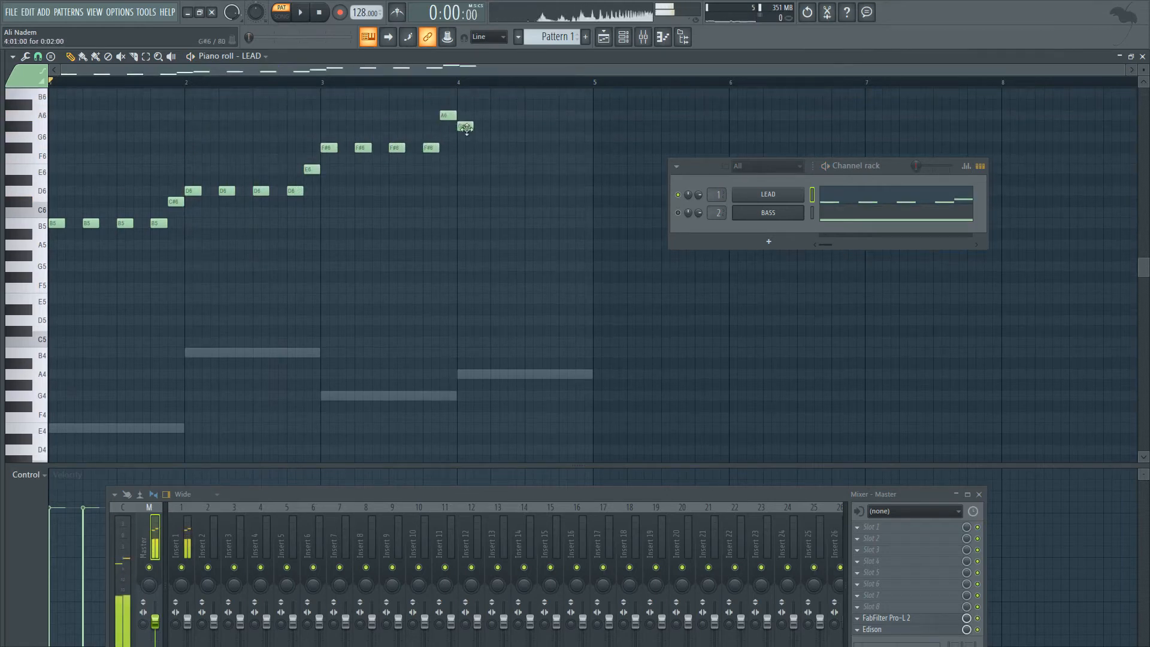
left_click(491, 125)
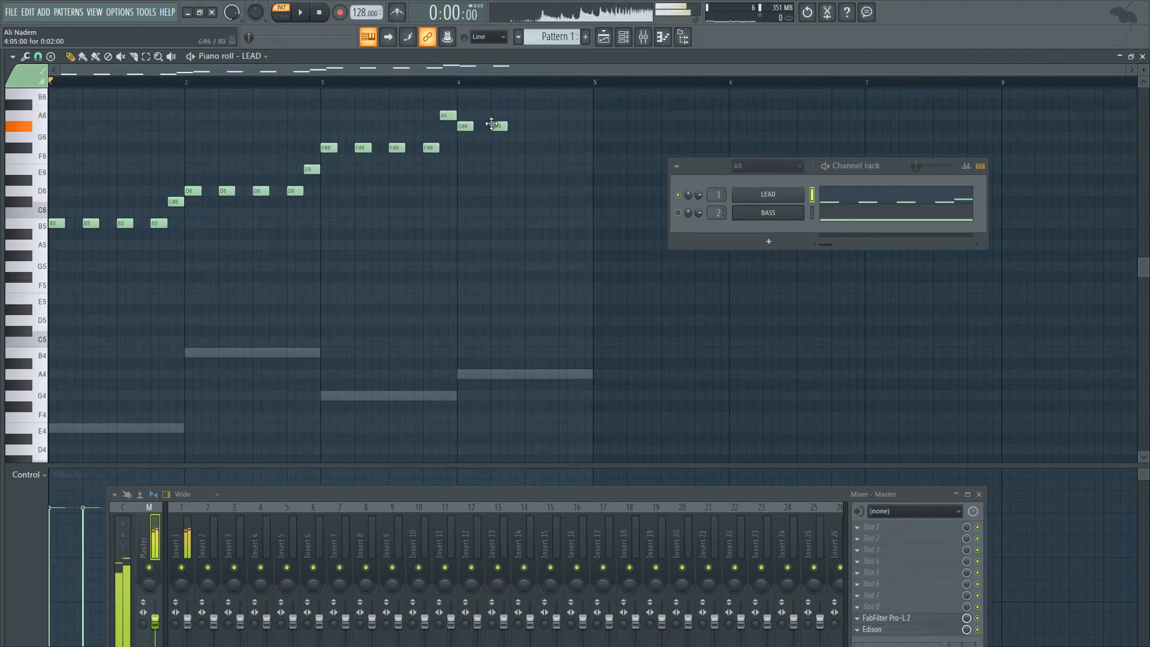
left_click(530, 125)
key("space")
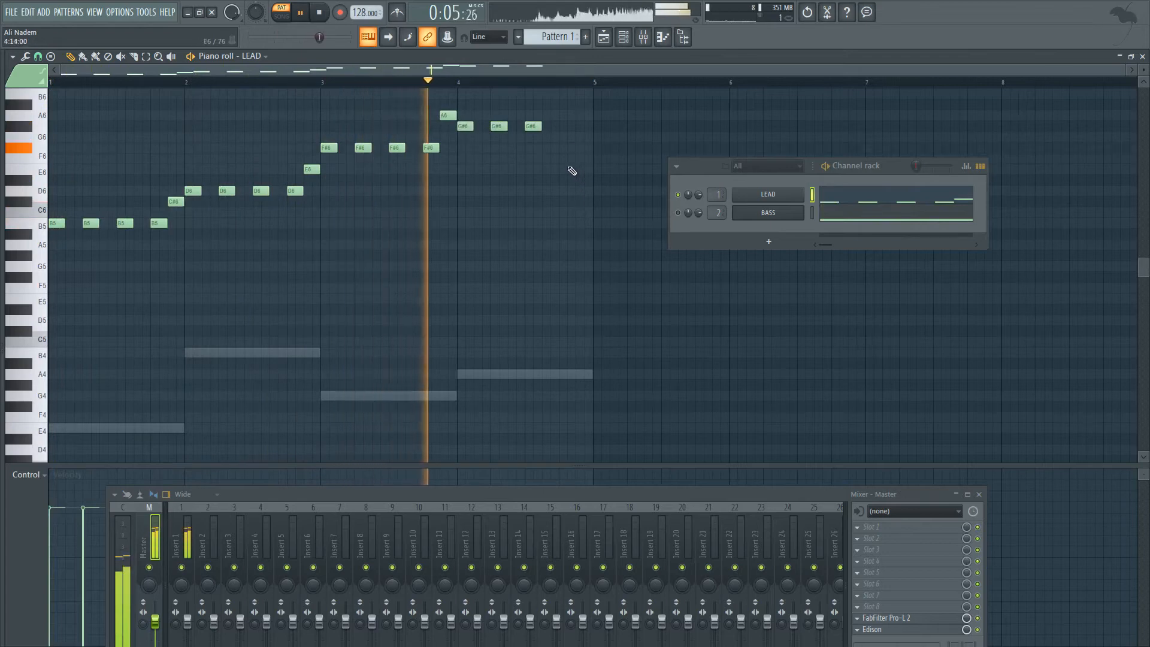
key("space")
left_click(563, 126)
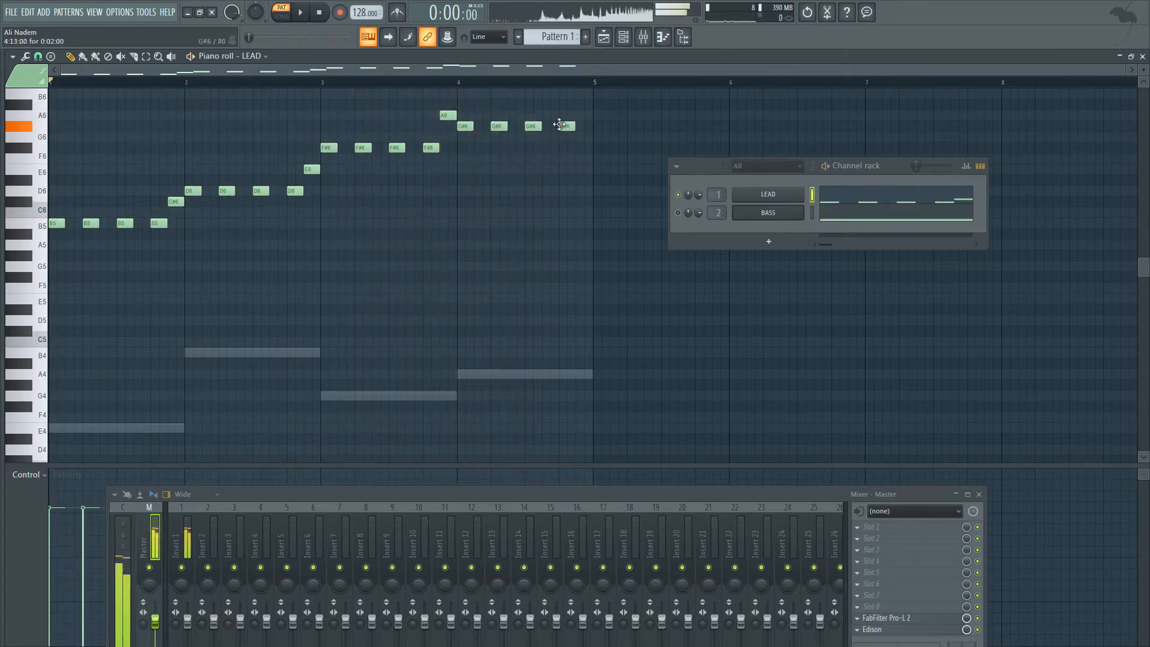
left_click(579, 170)
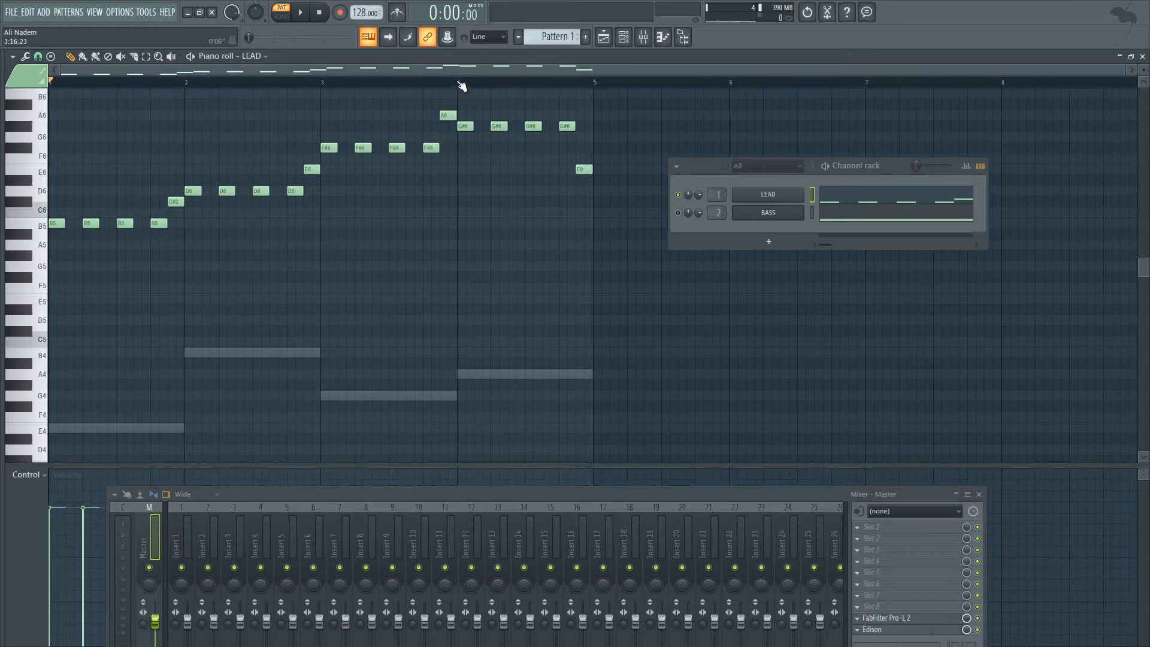
left_click_drag(462, 86, 604, 97)
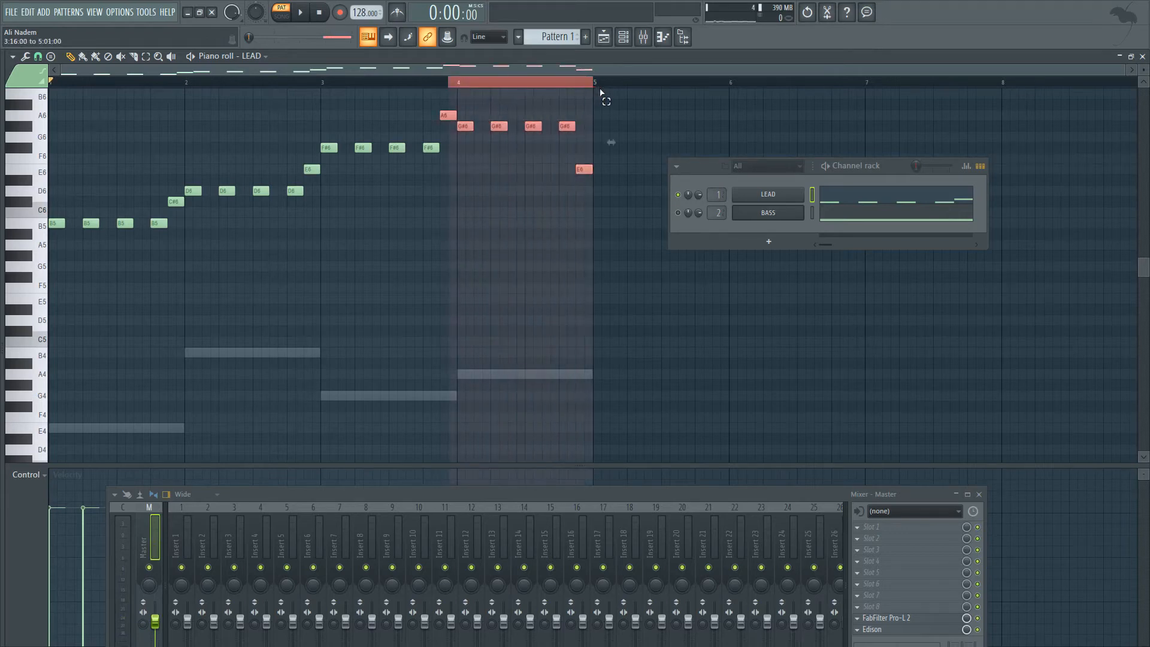
left_click(533, 88)
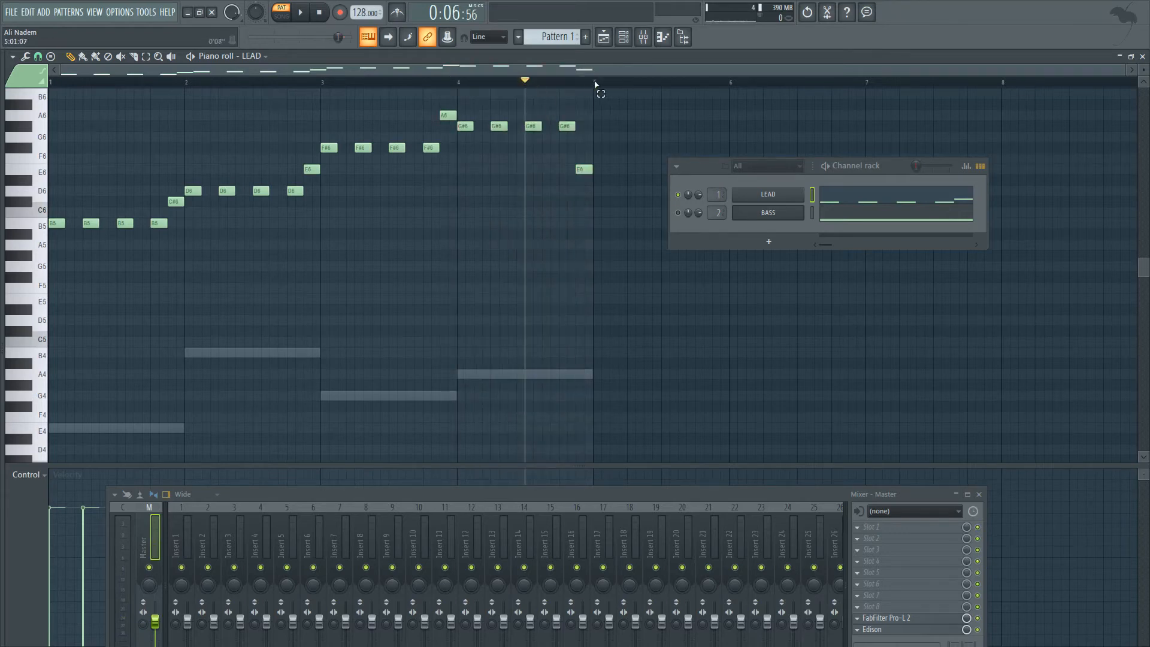
left_click_drag(595, 84, 53, 90)
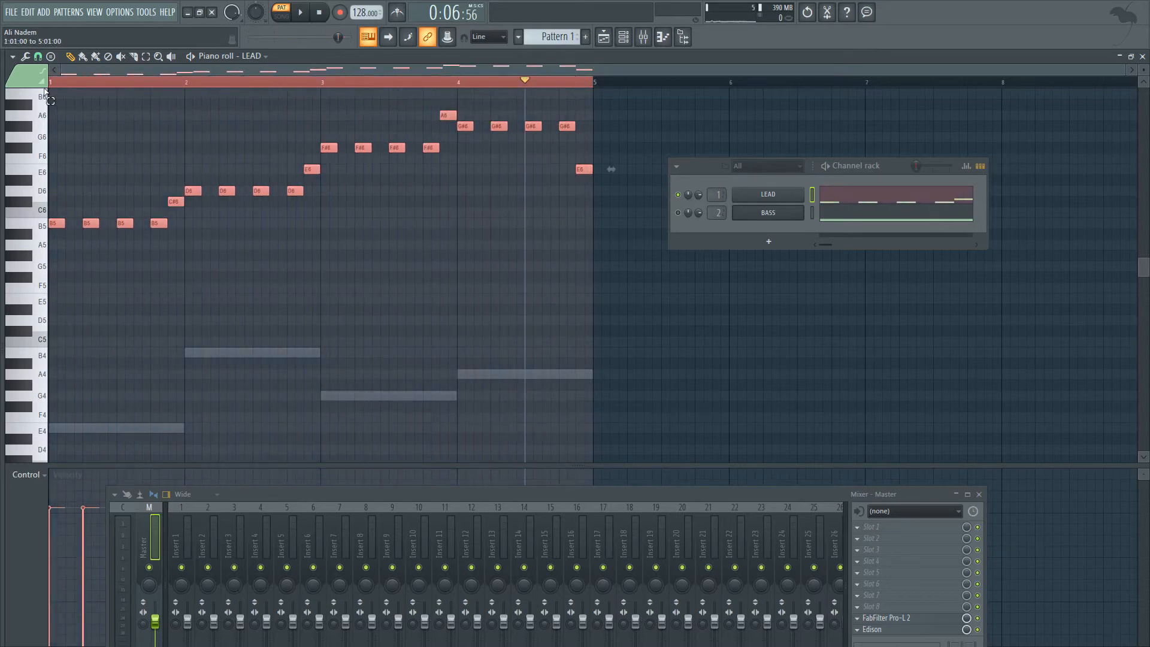
left_click(321, 13)
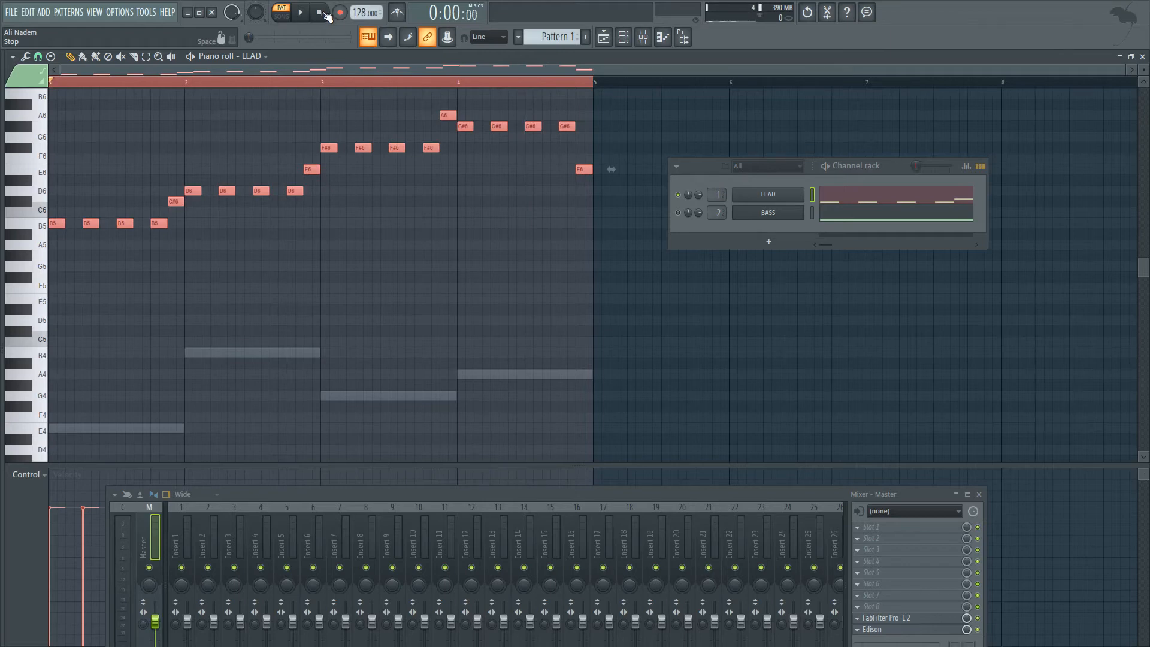
left_click(54, 83)
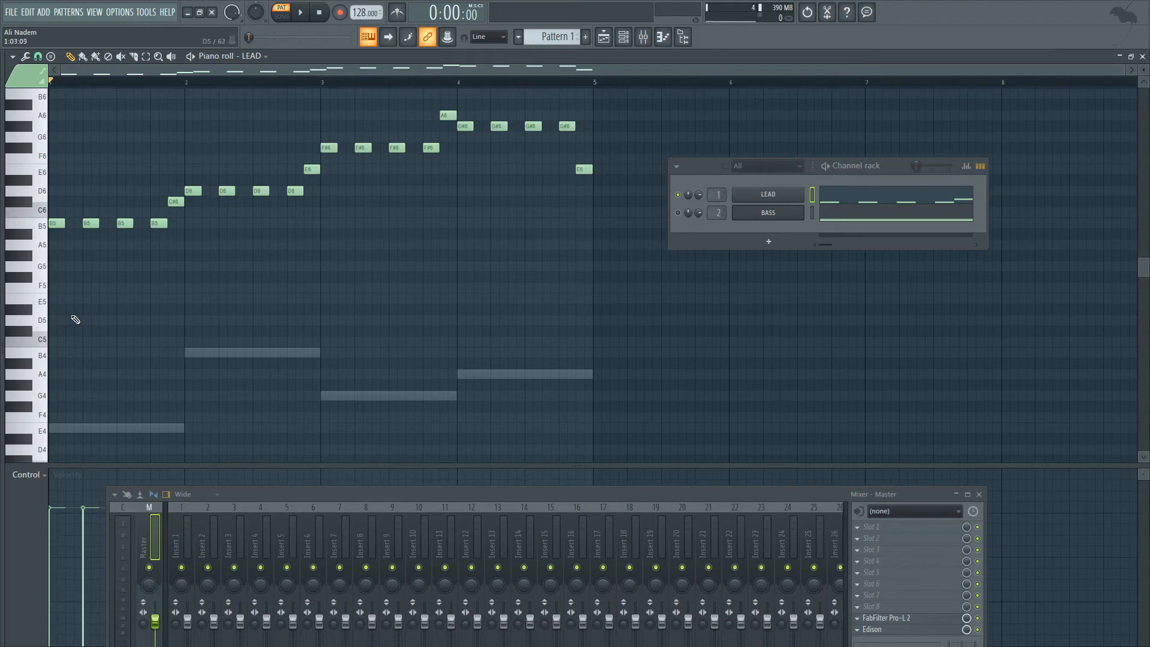
Add a G4 note at the start of bar 1 beneath the LEAD melody and play the pattern
scroll(56, 313, "down", 1)
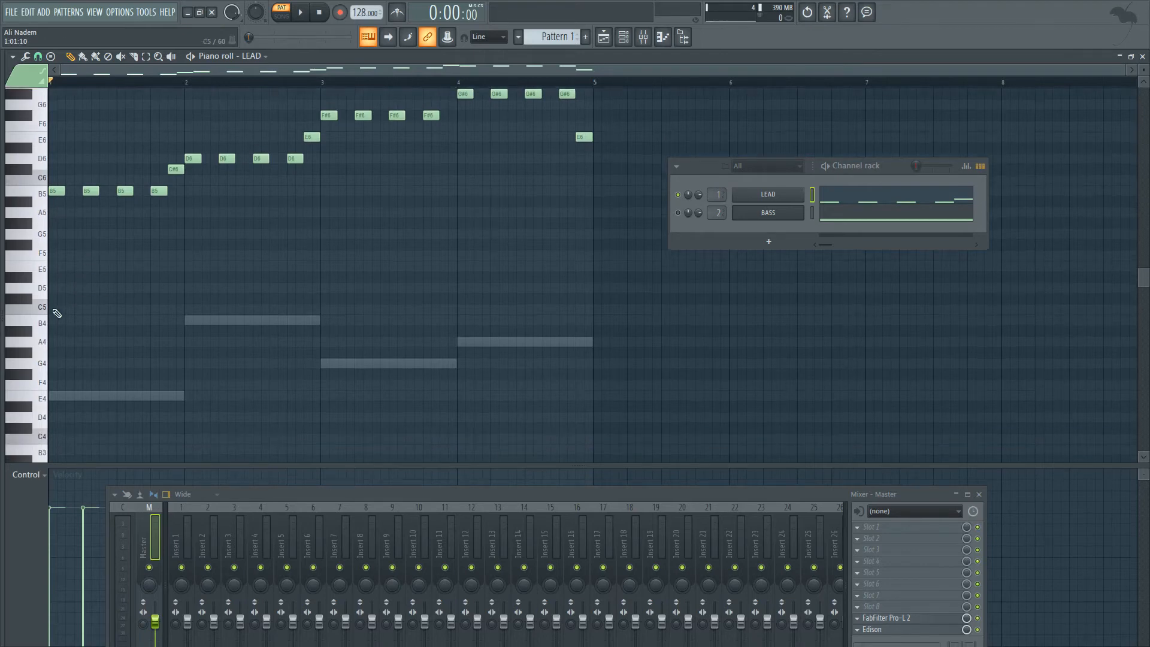
scroll(67, 305, "up", 1)
key("space")
key("space")
left_click_drag(60, 321, 60, 396)
key("space")
left_click(89, 397)
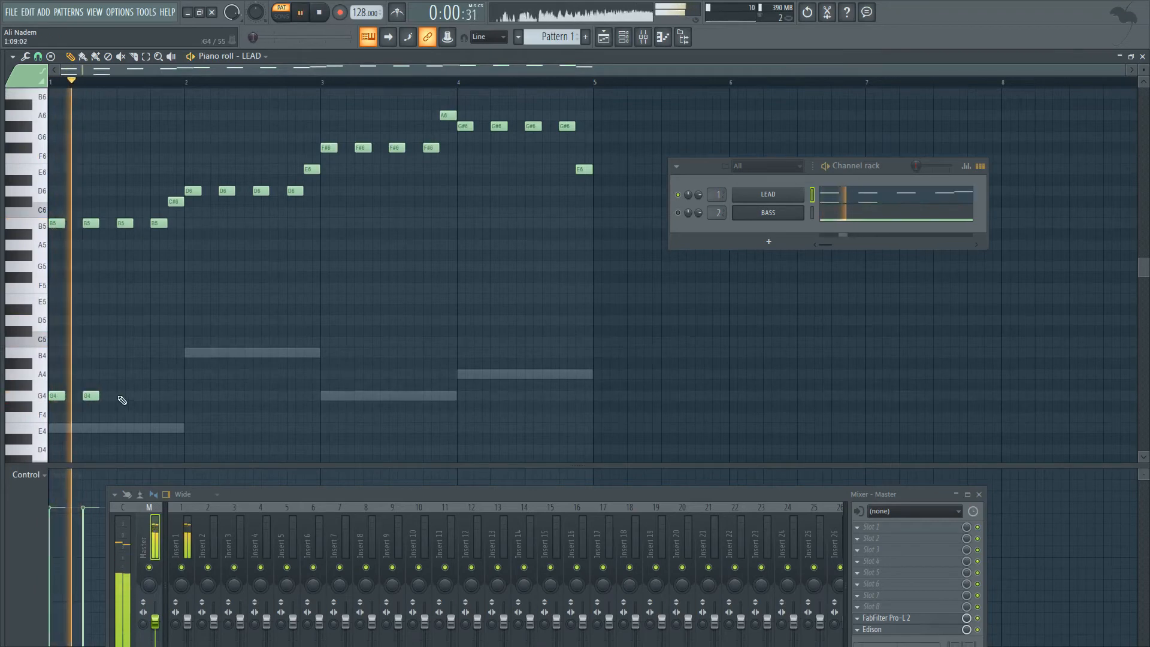
left_click(123, 396)
key("space")
key("space")
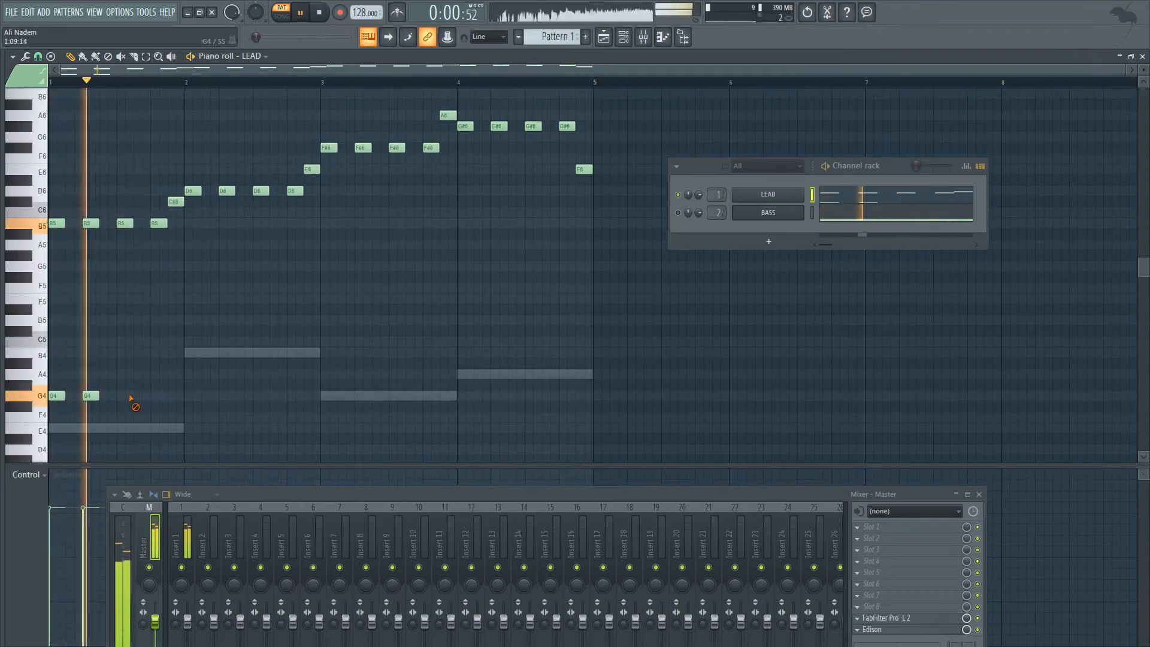
right_click(123, 396)
right_click(89, 396)
key("space")
Extend the G4 note to fill bar 1 and add one-bar A4, B4 and E4 notes in bars 2, 3 and 4
left_click_drag(65, 397, 181, 405)
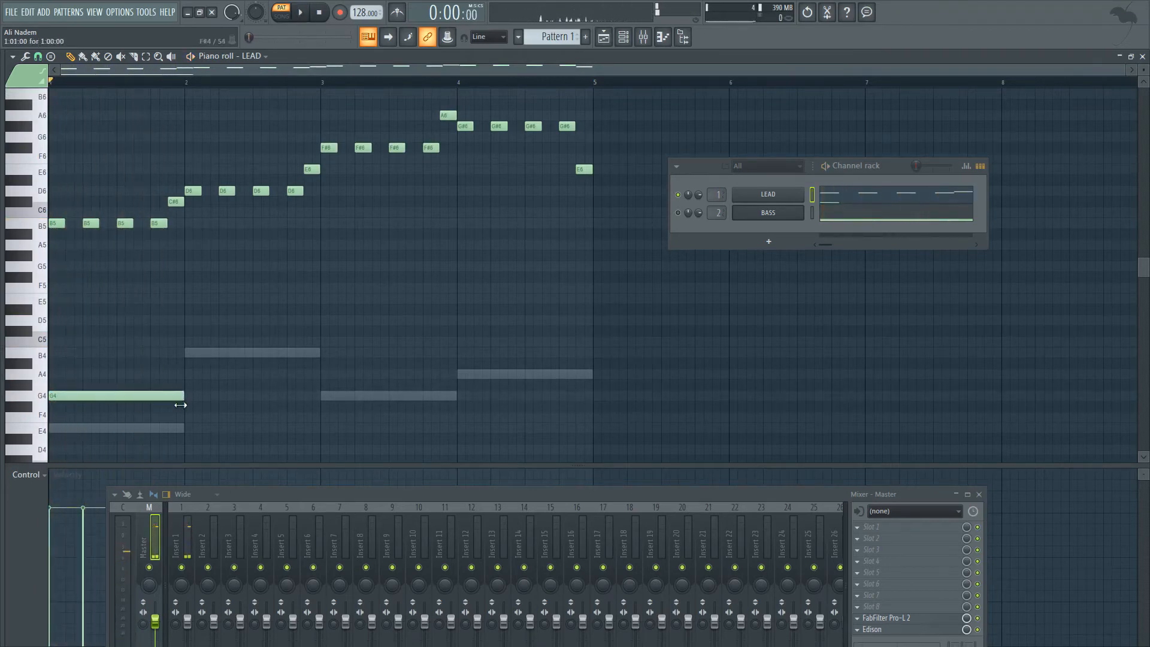
scroll(193, 396, "down", 1)
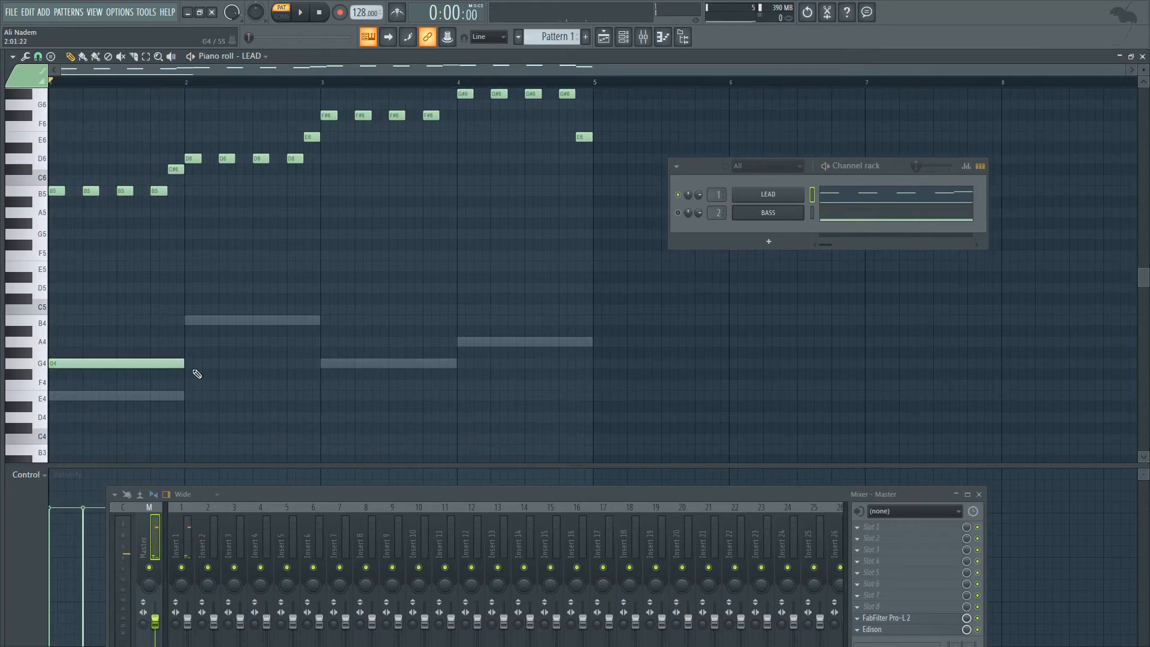
key("space")
left_click(187, 342)
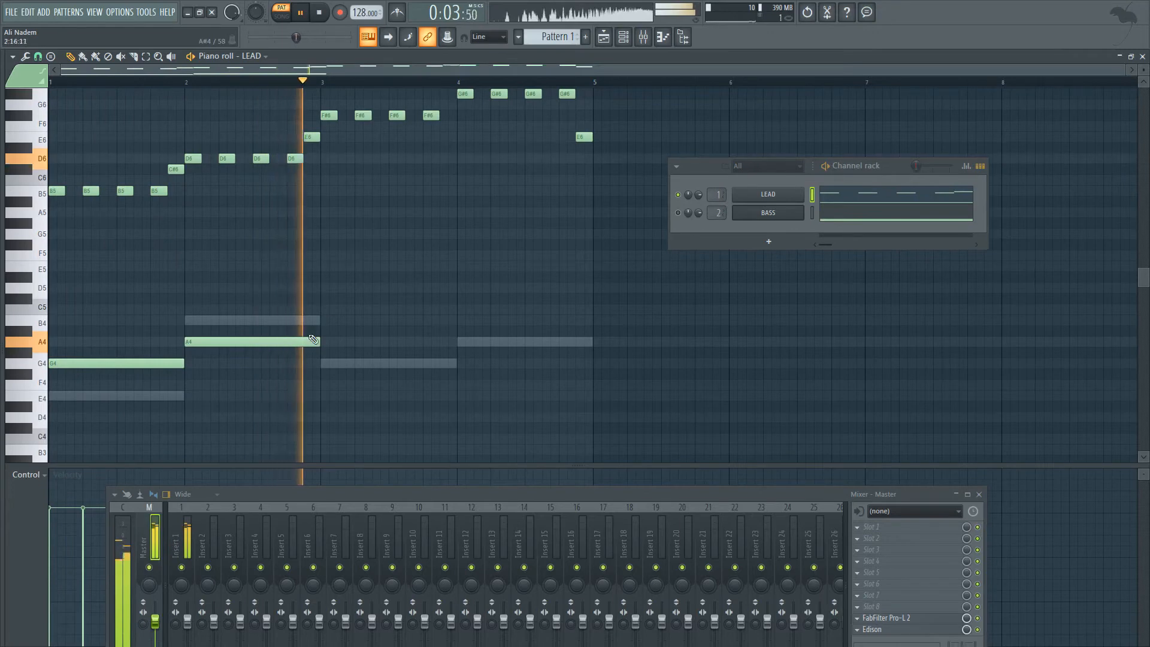
left_click(324, 321)
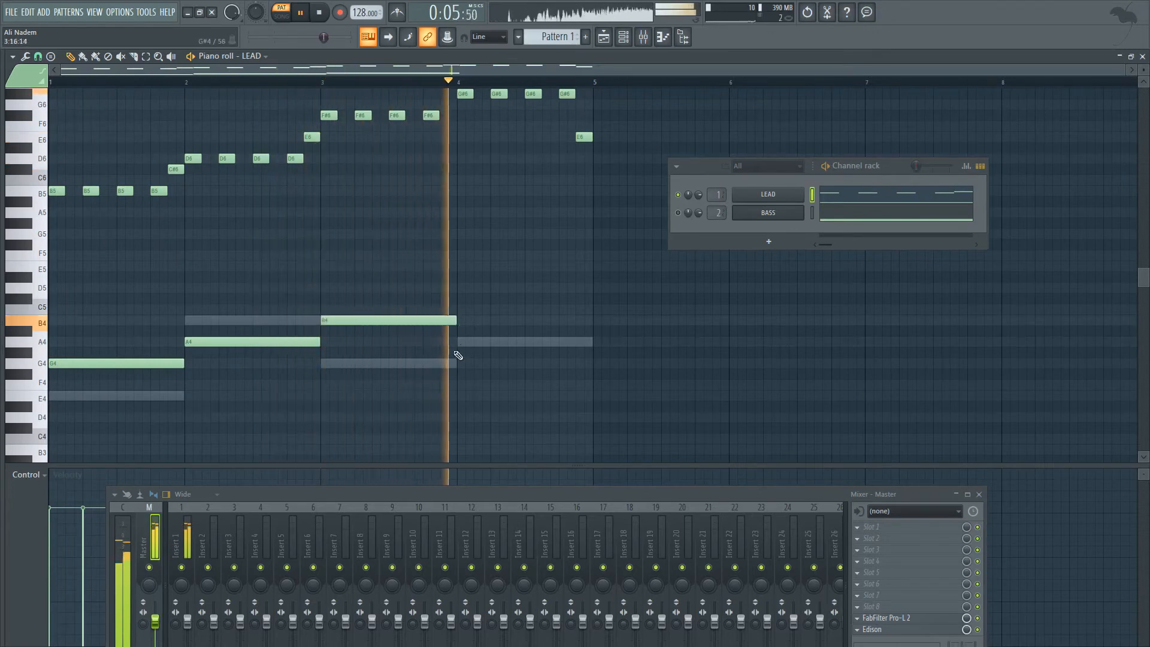
left_click_drag(458, 384, 461, 395)
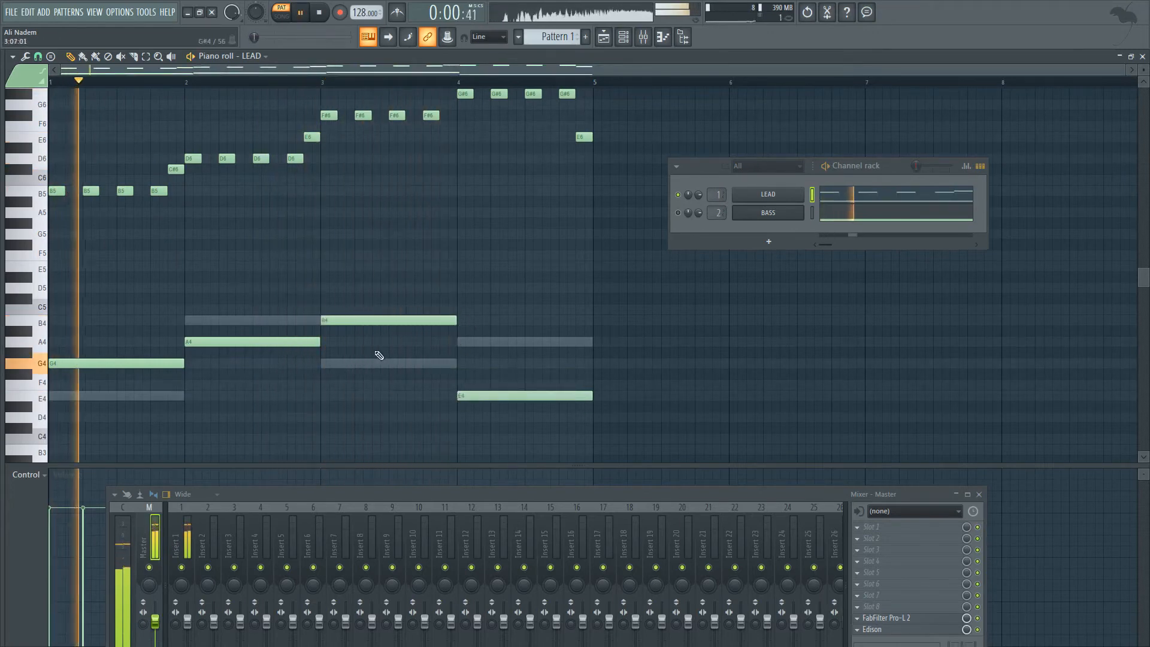
scroll(300, 249, "down", 1)
scroll(300, 249, "up", 2)
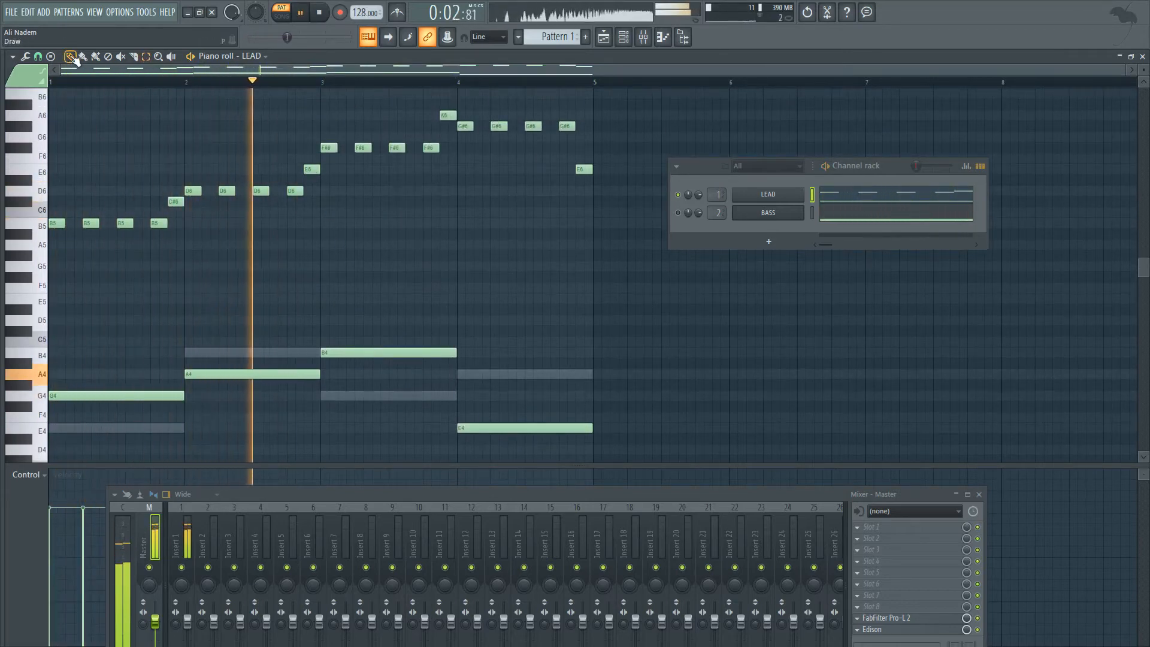
Lower the last melody note of bar 2 to C#6 and the four F#6 notes of bar 3 to B5
key("space")
left_click_drag(313, 170, 311, 201)
left_click(329, 149)
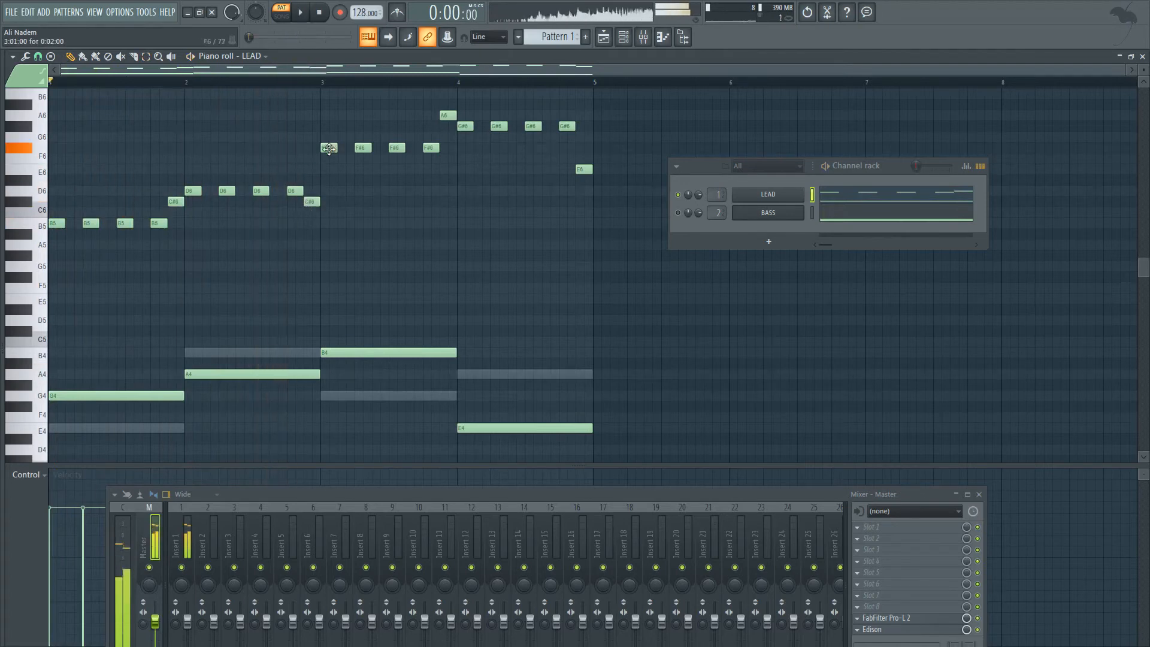
left_click_drag(329, 149, 329, 223)
key("space")
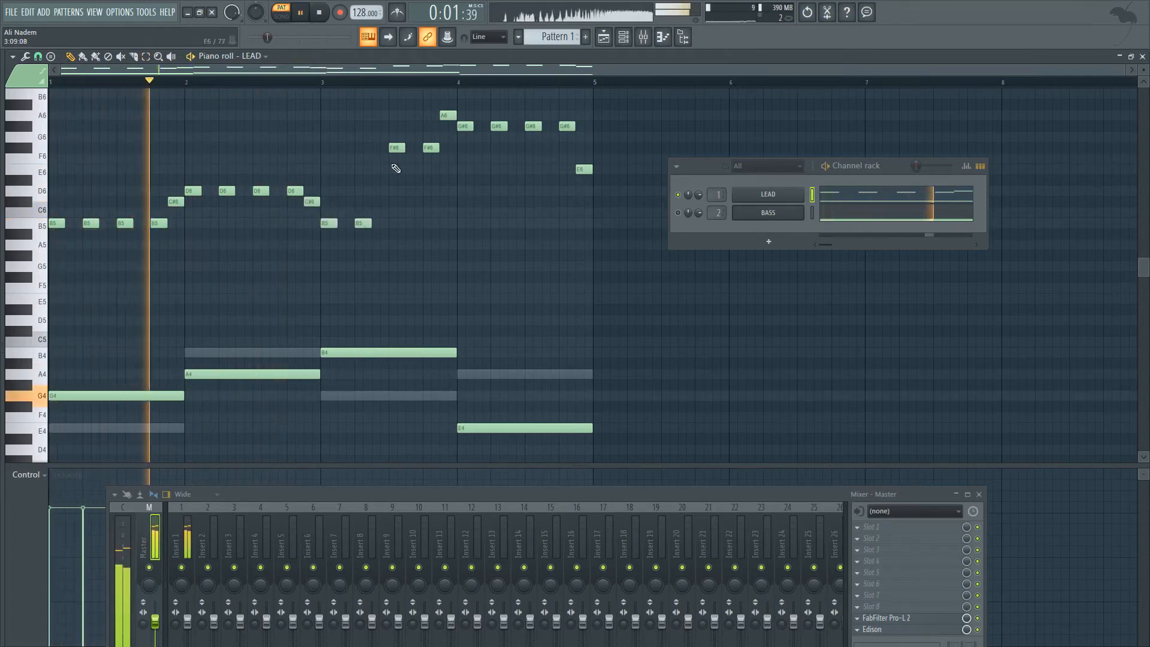
left_click_drag(397, 148, 397, 223)
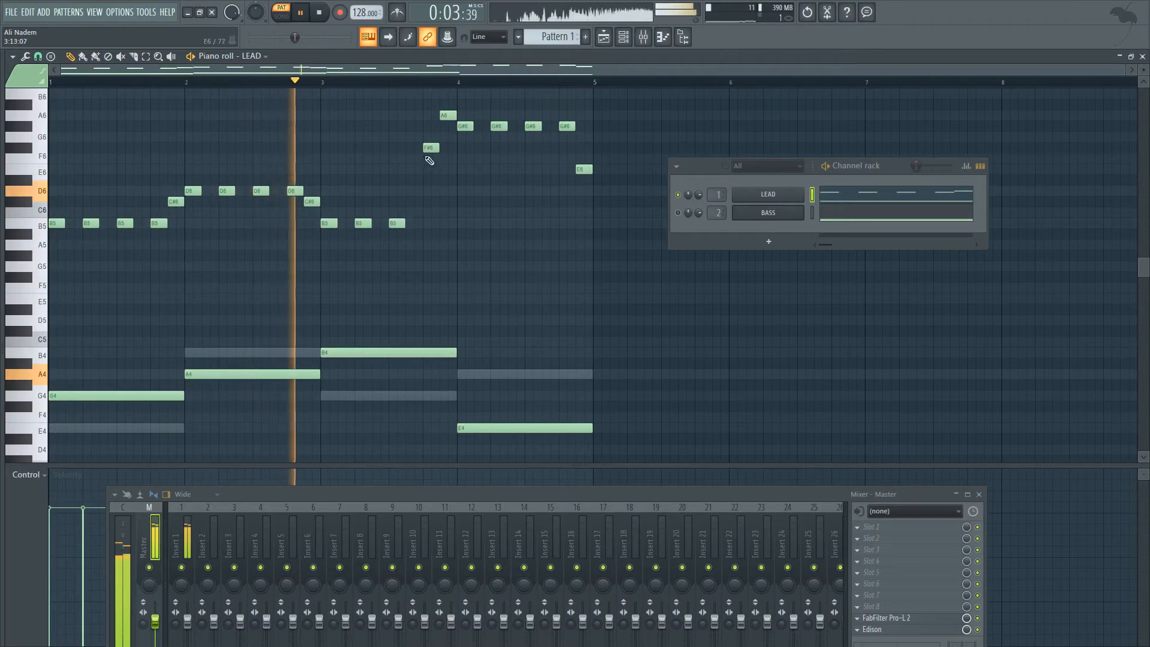
left_click_drag(429, 149, 429, 223)
Lower the last note of bar 3 to C#6, rework the bar 4 melody to three F#6 notes, D6 and C#6, and play it
left_click_drag(451, 115, 570, 190)
key("space")
right_click(584, 190)
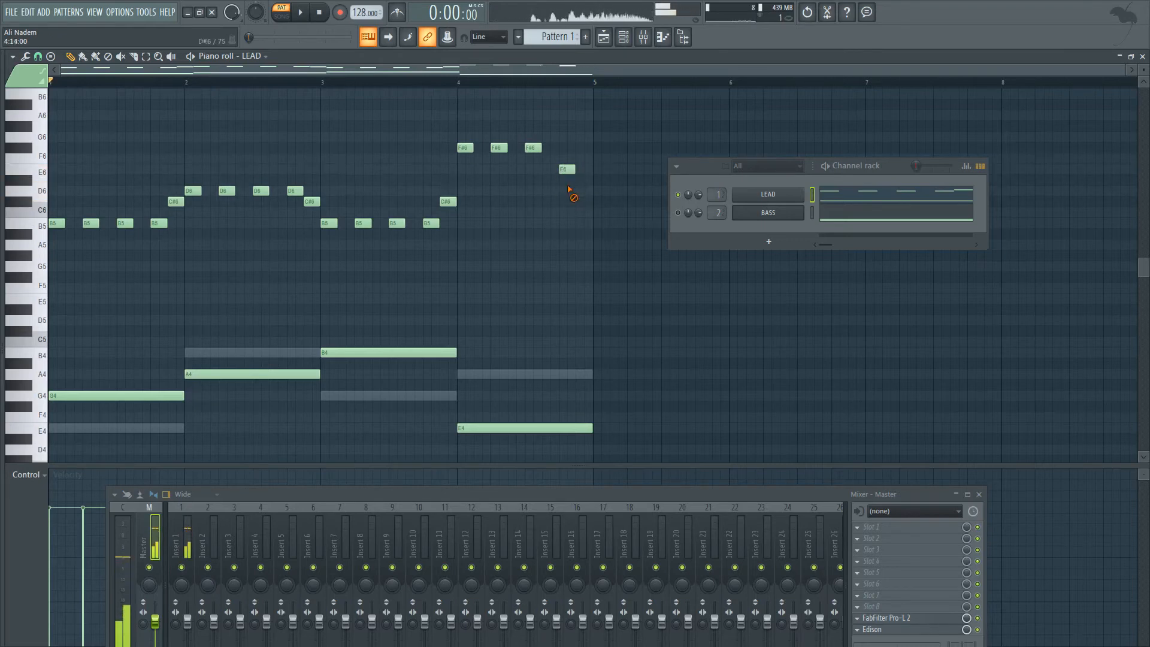
left_click(580, 203)
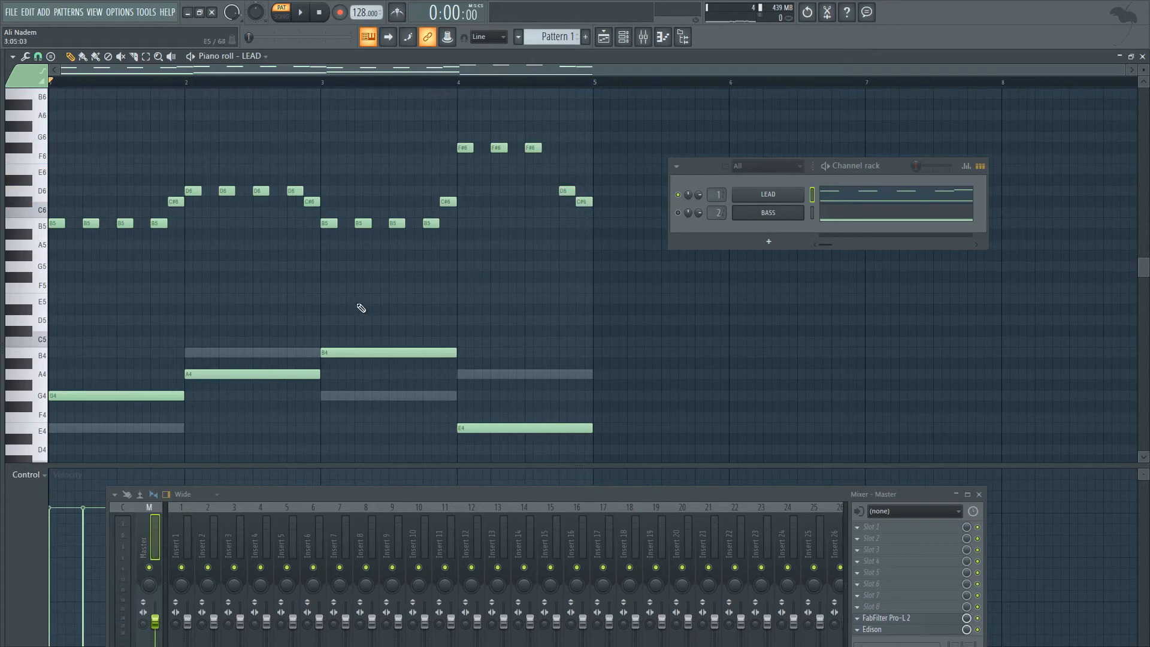
scroll(361, 308, "down", 2)
key("space")
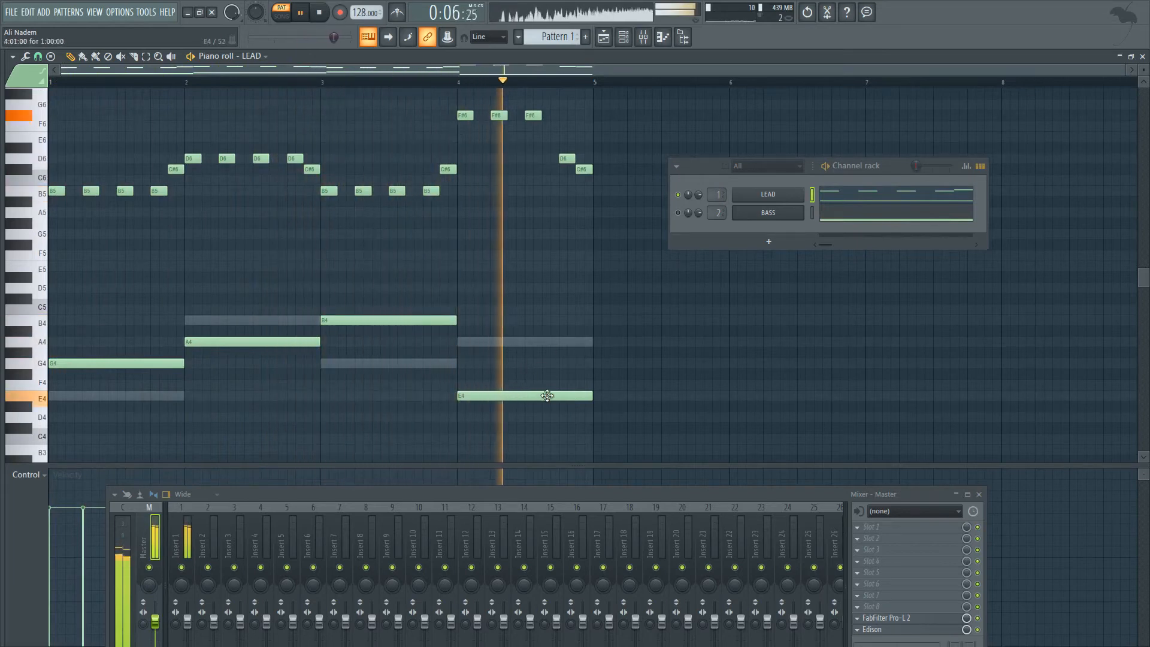
left_click(590, 364)
right_click(612, 365)
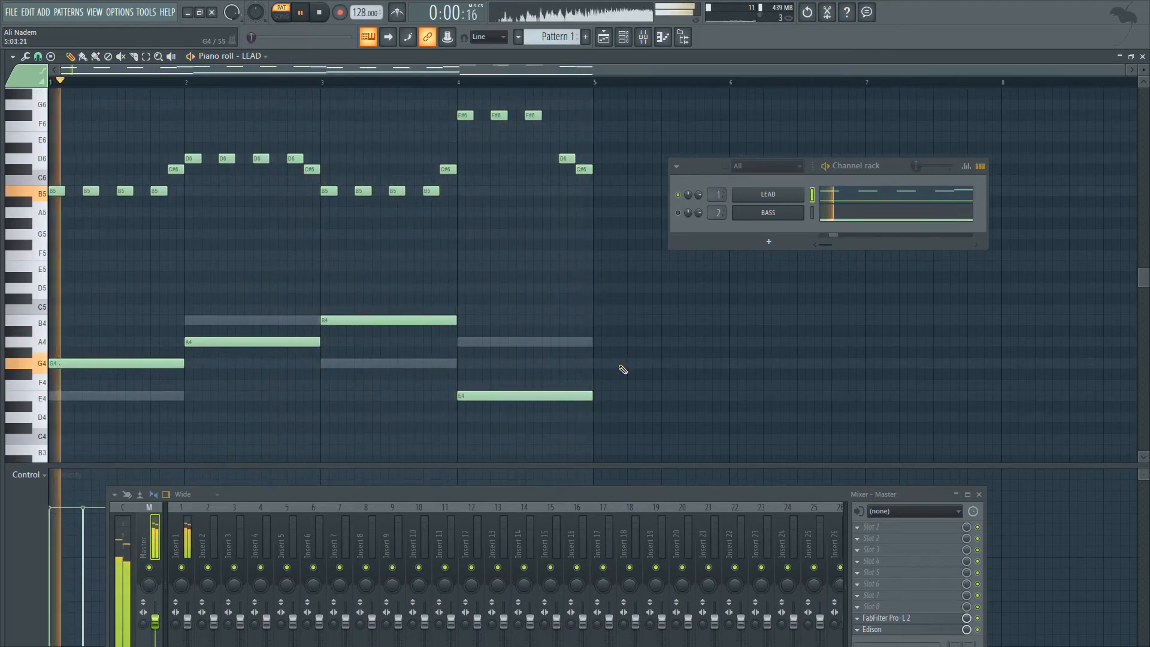
Lower the four one-bar LEAD notes by an octave to G3, A3, B3 and E3, and play the pattern
scroll(270, 329, "down", 3)
left_click_drag(547, 218, 110, 358)
key("space")
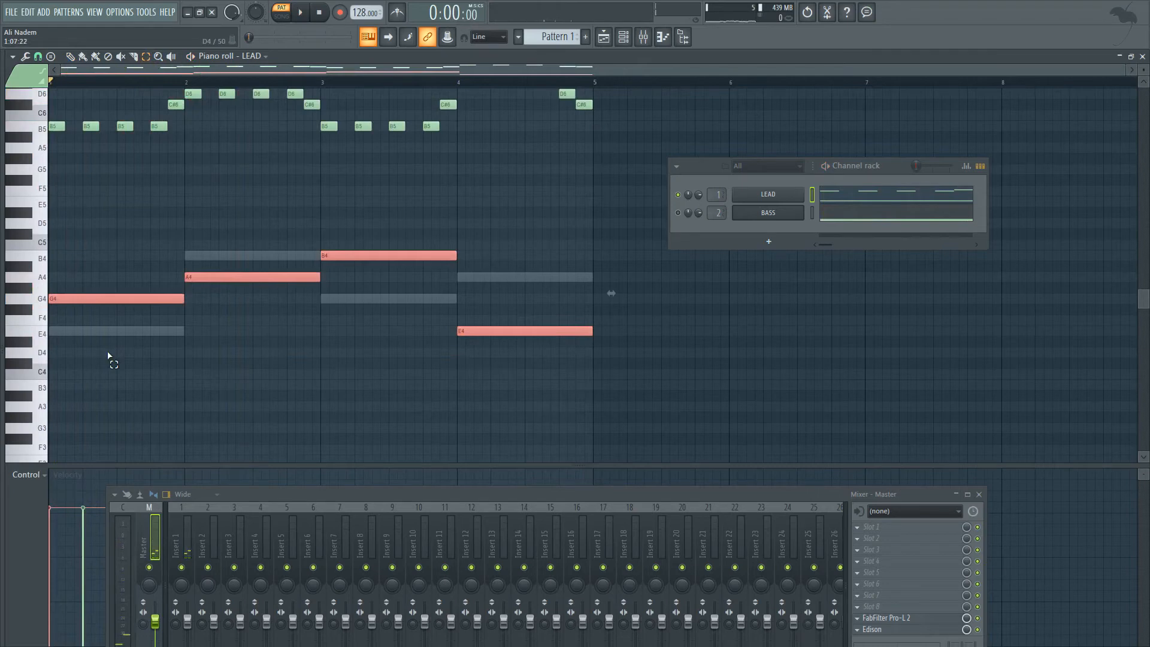
key("ctrl+Down")
key("space")
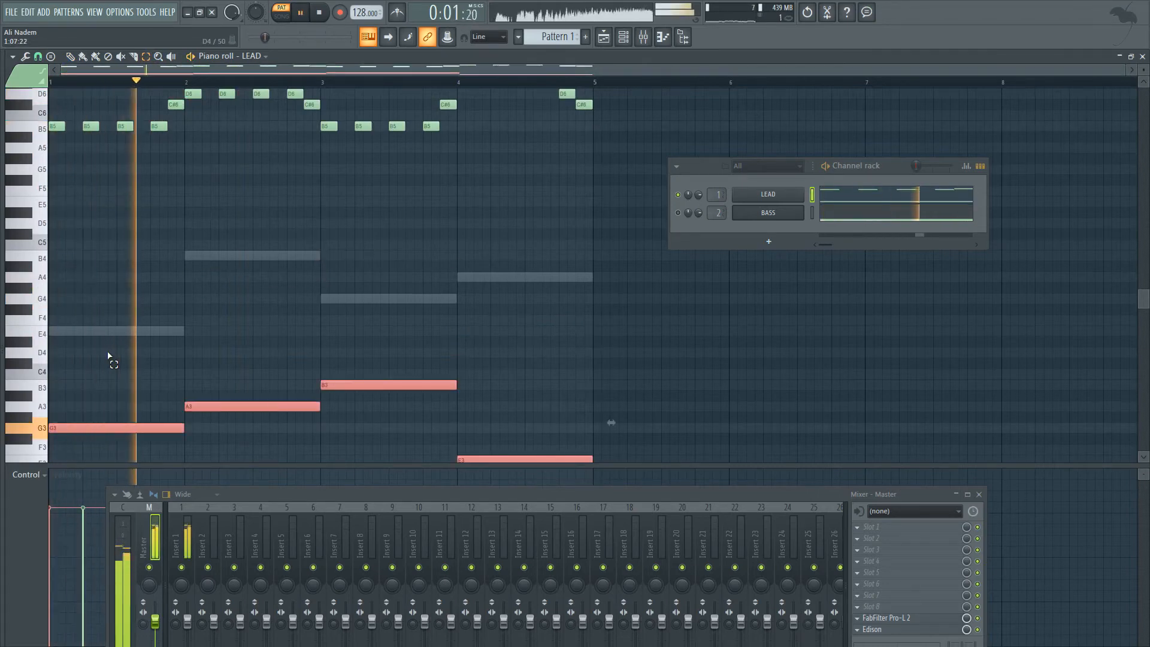
left_click_drag(1144, 70, 1143, 80)
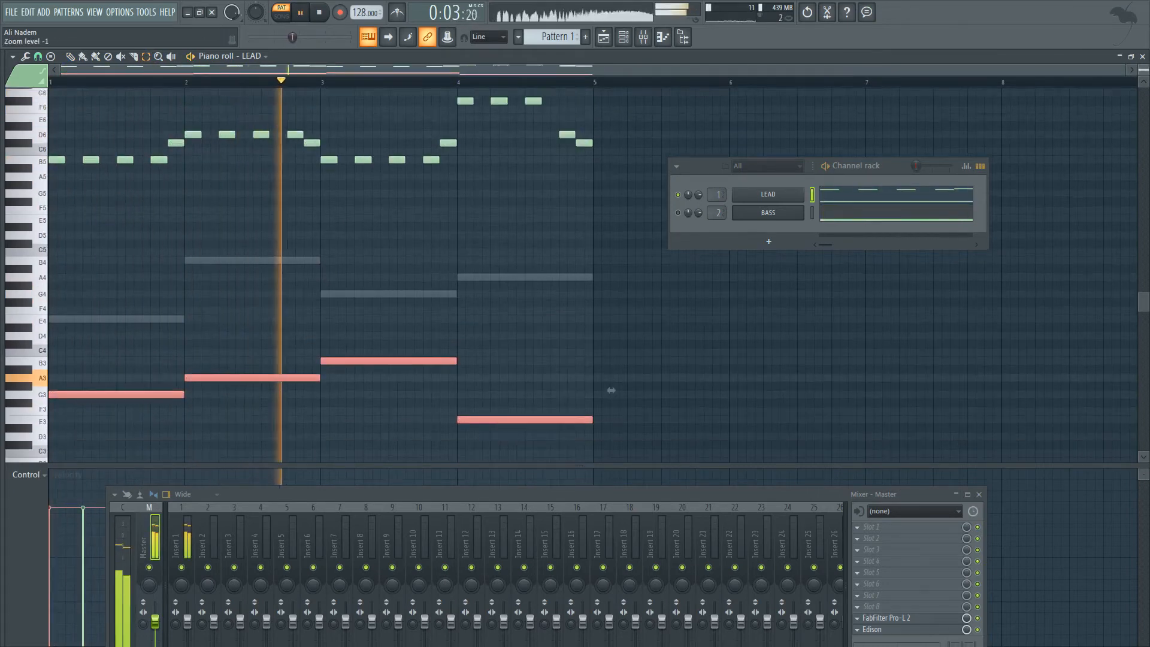
key("ctrl+d")
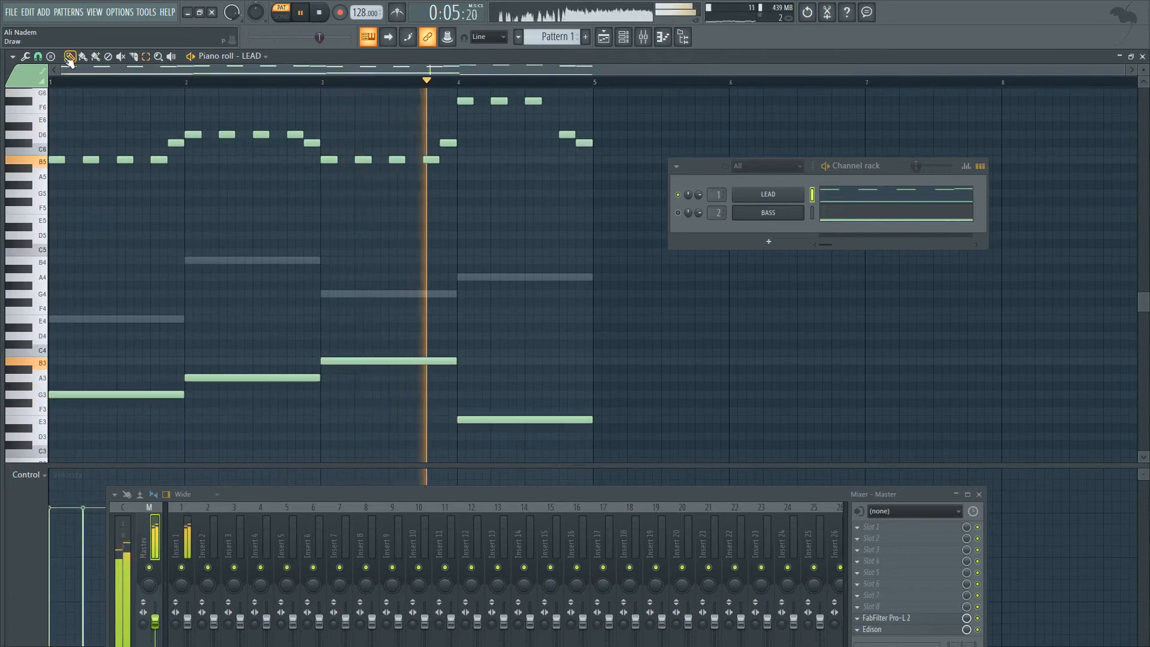
key("space")
Add one-bar LEAD notes G3, A3, B3 and E4 in bars 5, 6, 7 and 8
left_click(598, 394)
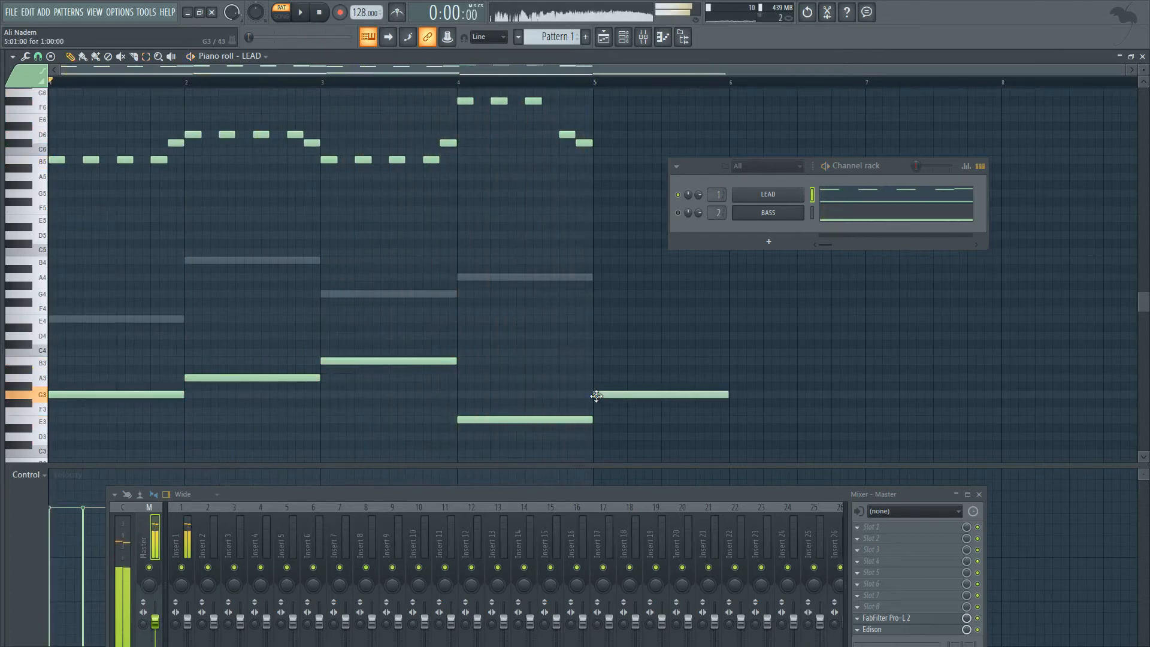
left_click(732, 377)
left_click(867, 353)
left_click_drag(867, 356, 867, 364)
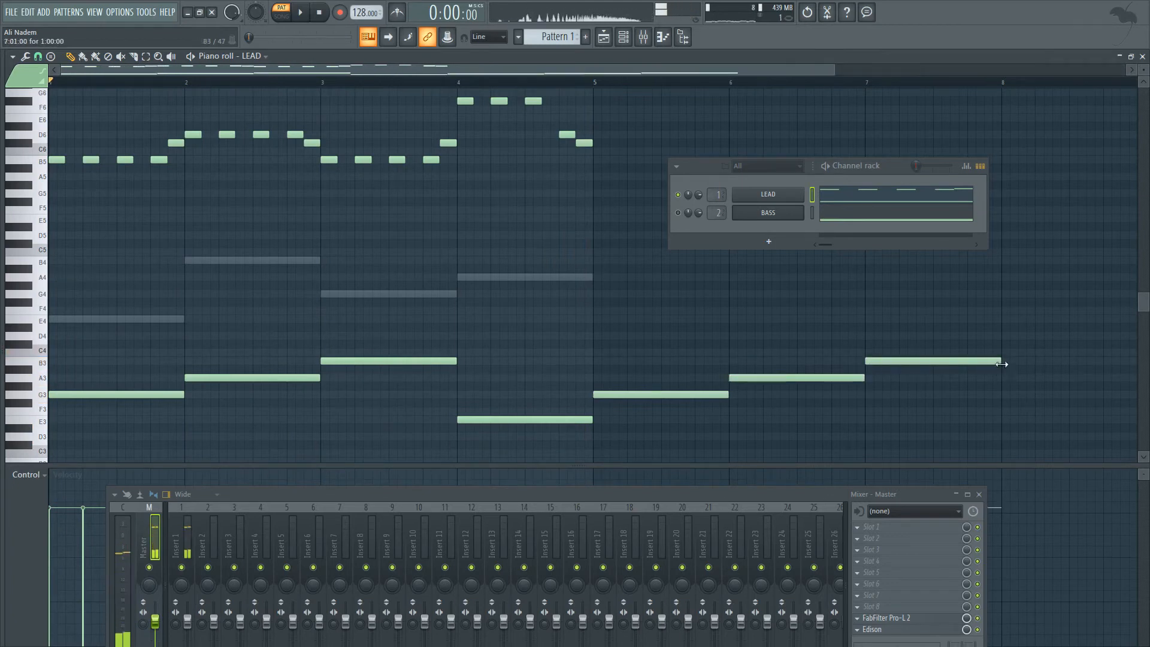
left_click(1003, 326)
left_click_drag(1004, 320, 1002, 319)
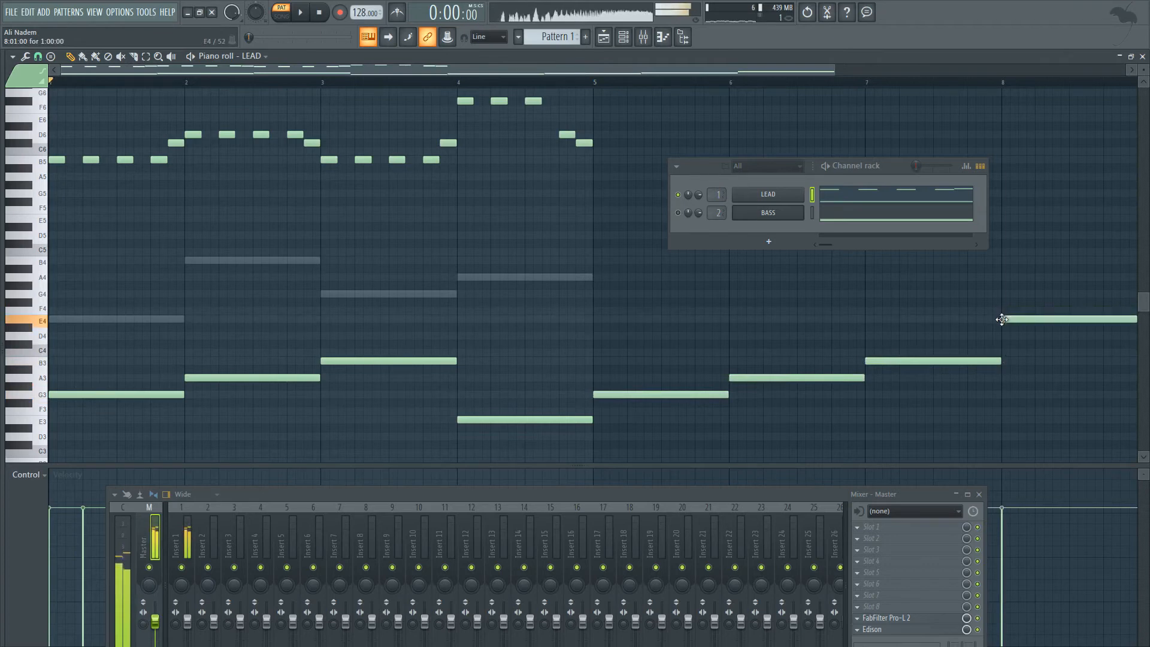
Duplicate the upper melody notes of bars 1 to 4 into bars 5 to 8
left_click(534, 419)
scroll(487, 329, "down", 1)
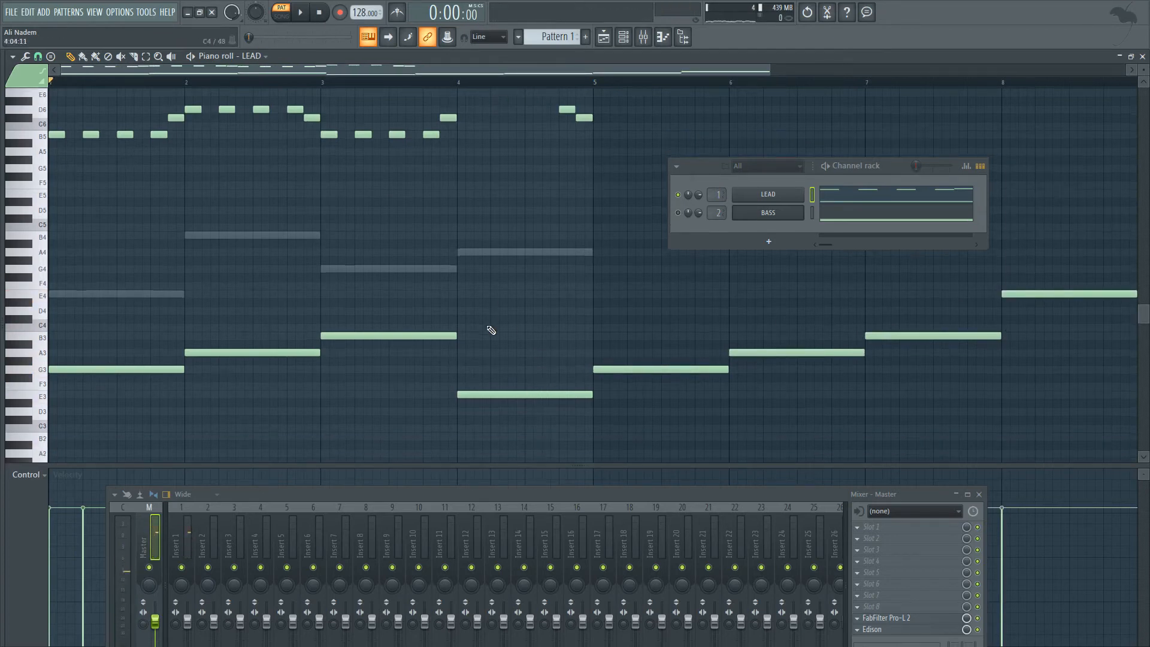
scroll(480, 334, "up", 1)
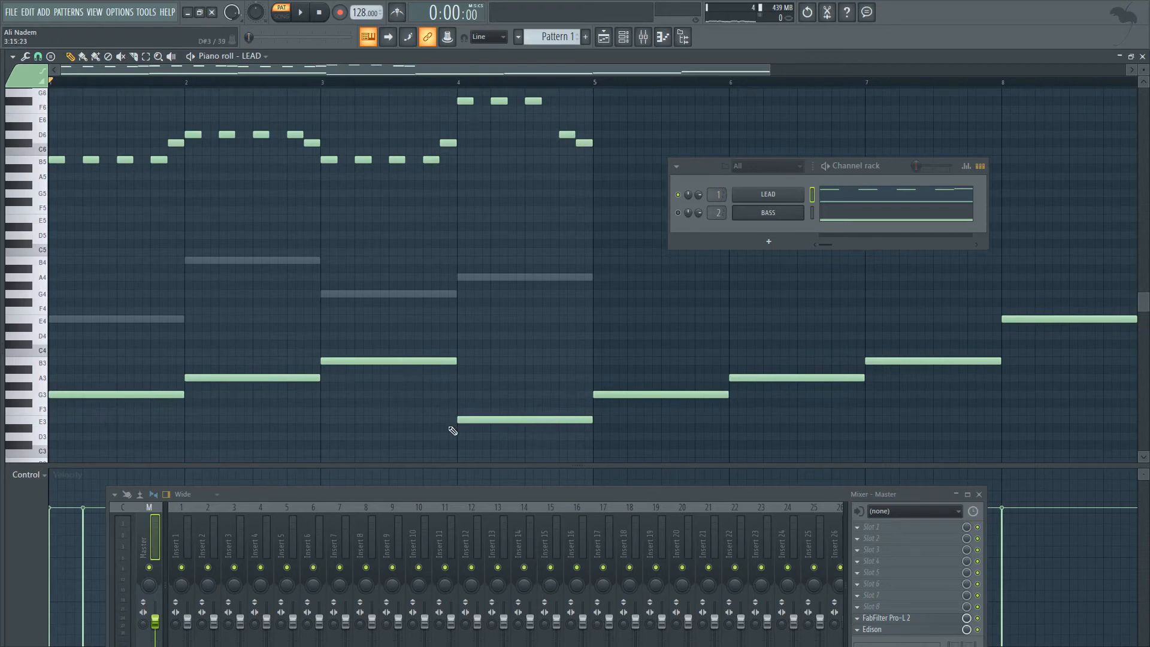
scroll(437, 427, "down", 3)
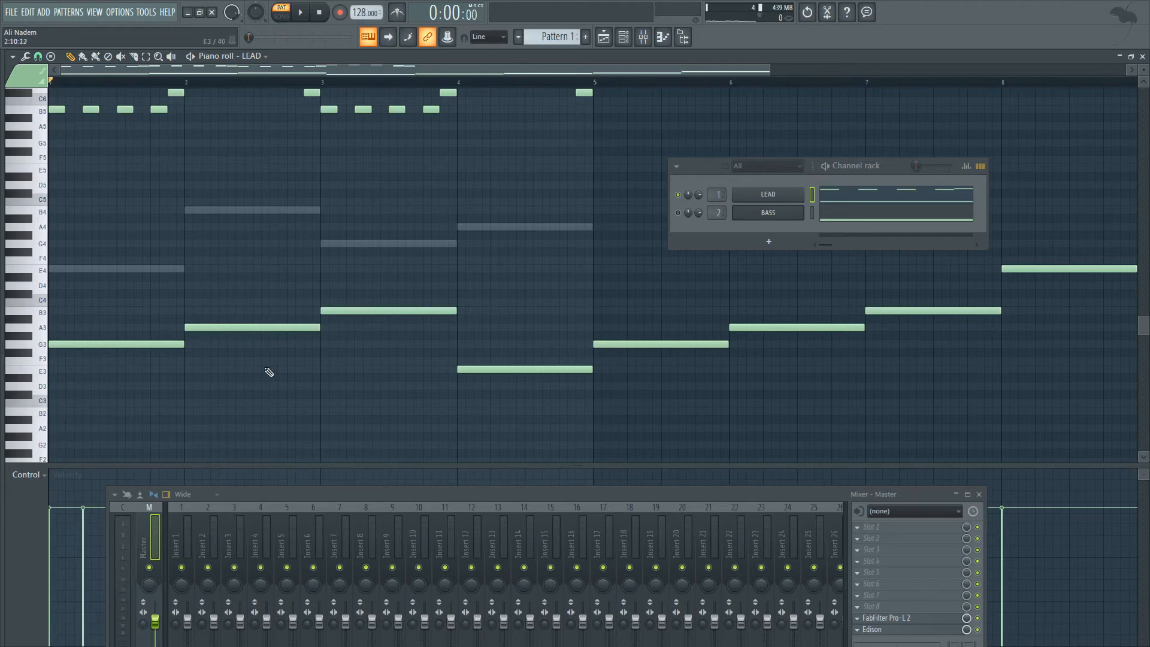
scroll(269, 372, "up", 2)
scroll(413, 291, "down", 2)
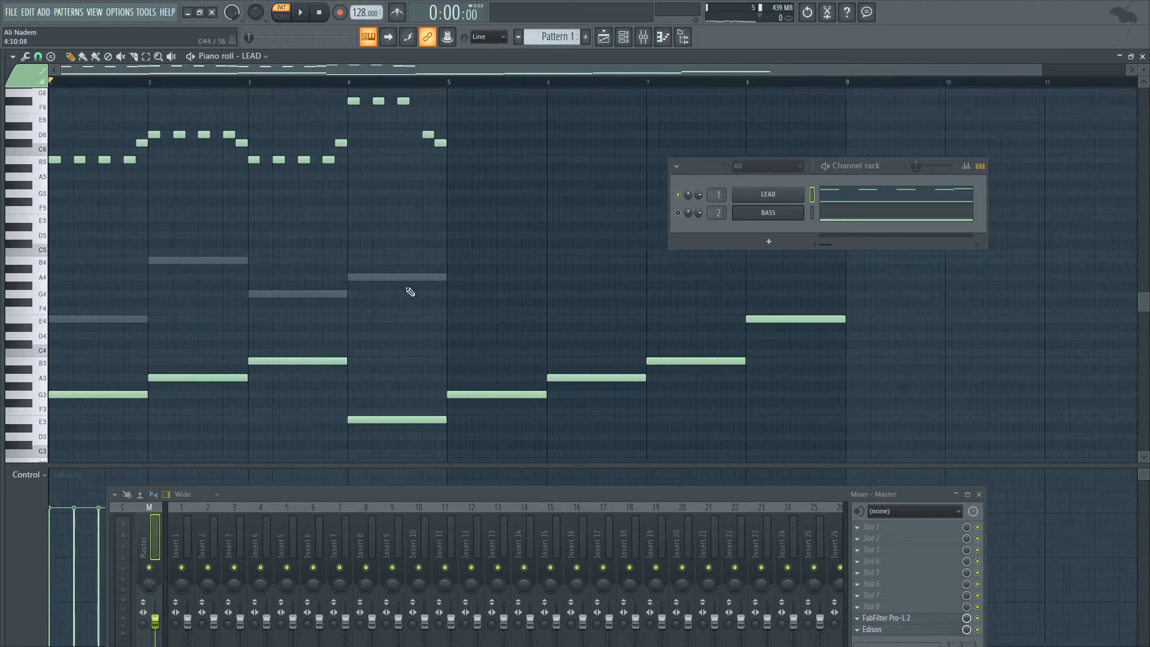
scroll(420, 375, "down", 2)
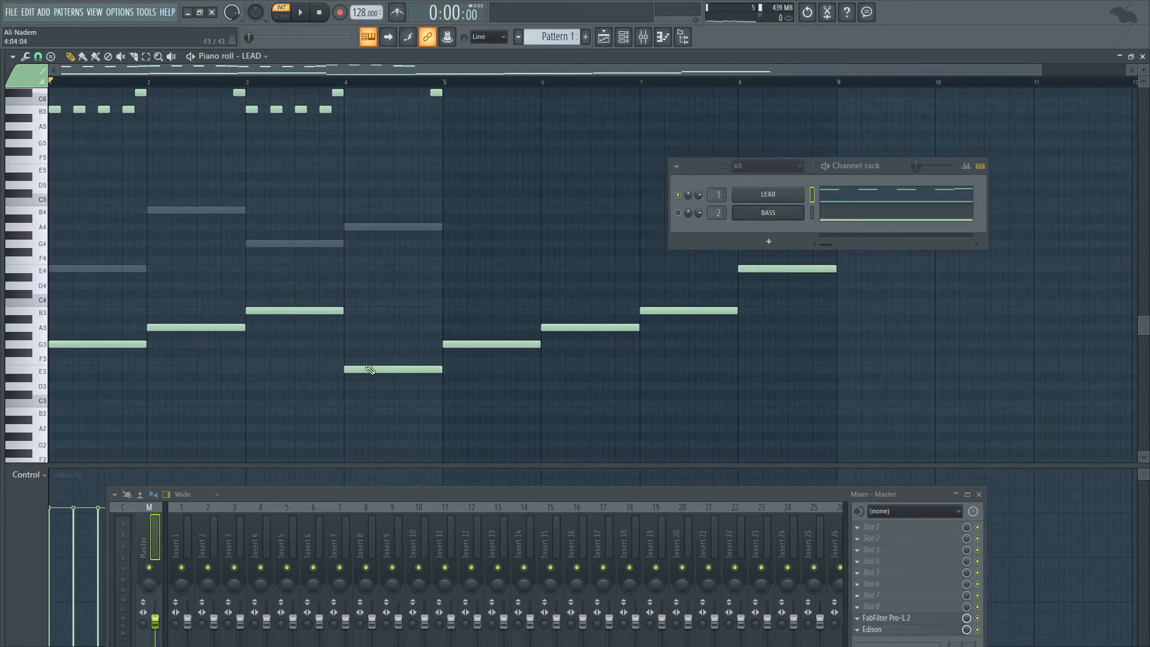
scroll(370, 369, "up", 5)
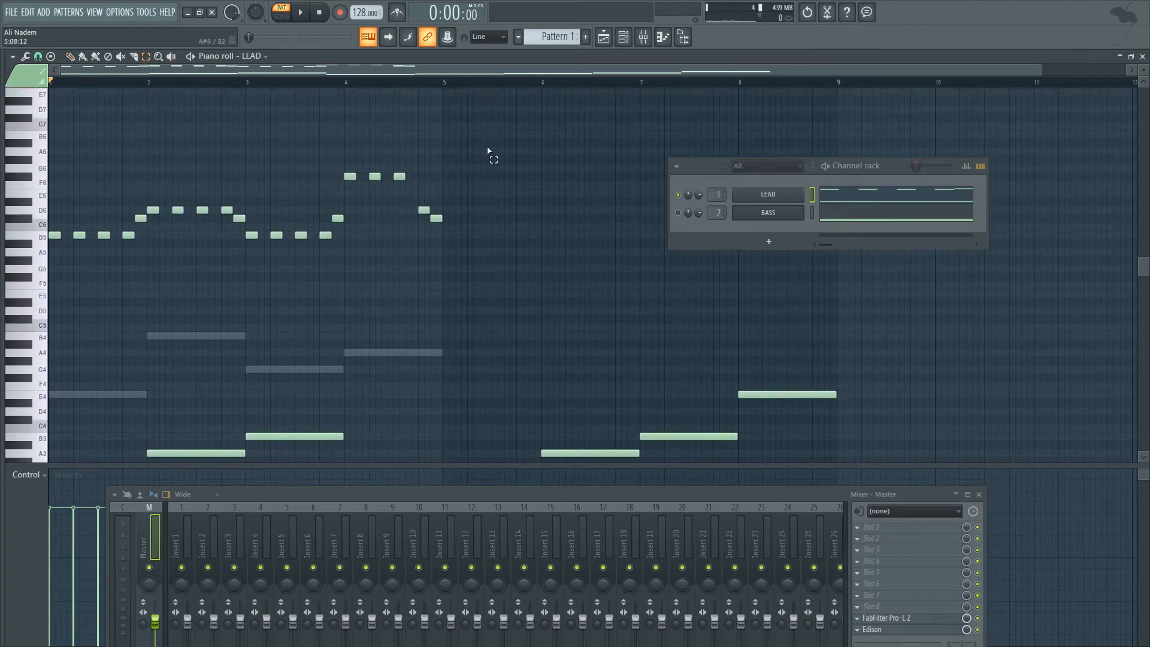
left_click_drag(489, 151, 4, 268)
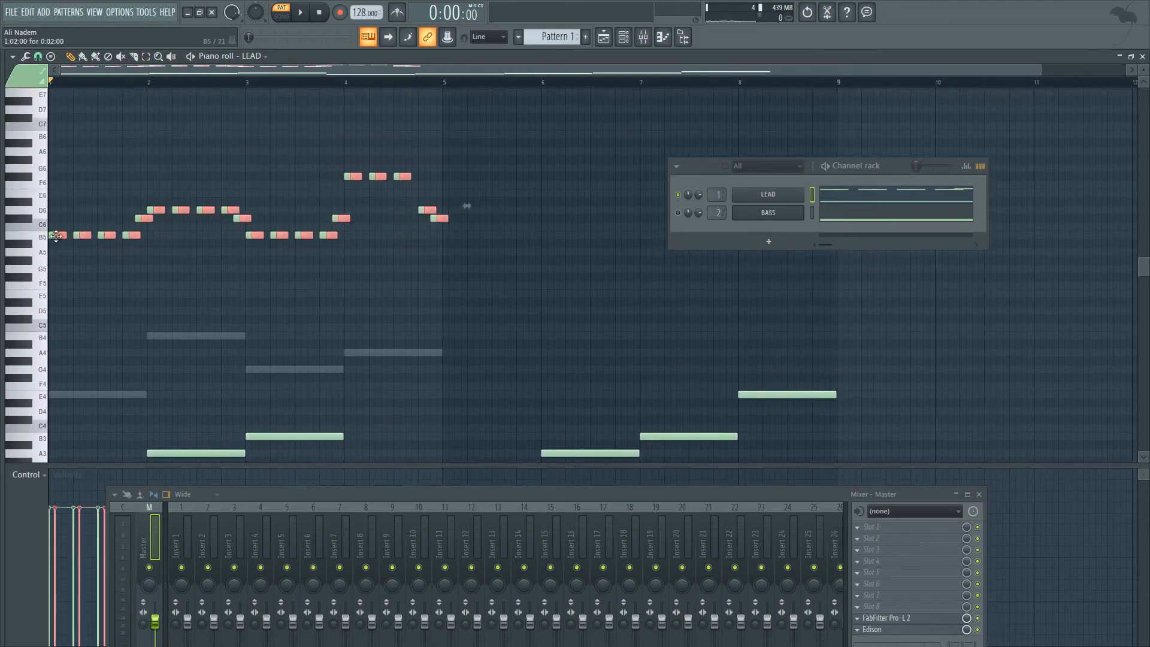
left_click_drag(54, 234, 388, 234)
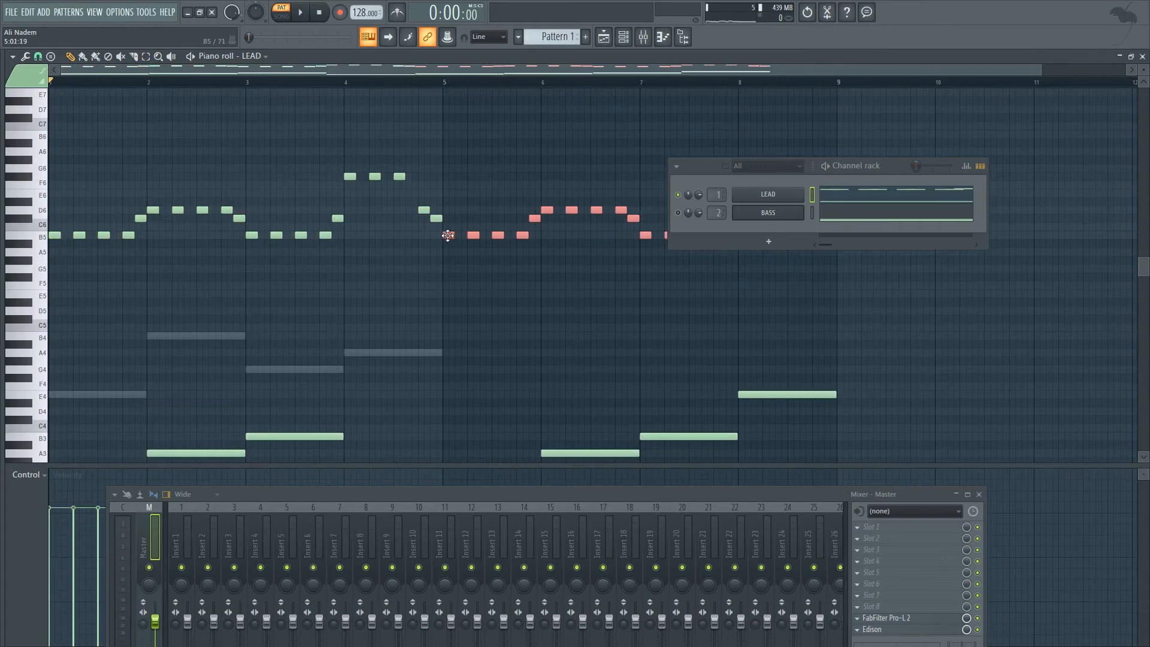
Move the Channel rack clear of the notes, enlarge the note area slightly and play the pattern
scroll(389, 276, "down", 1)
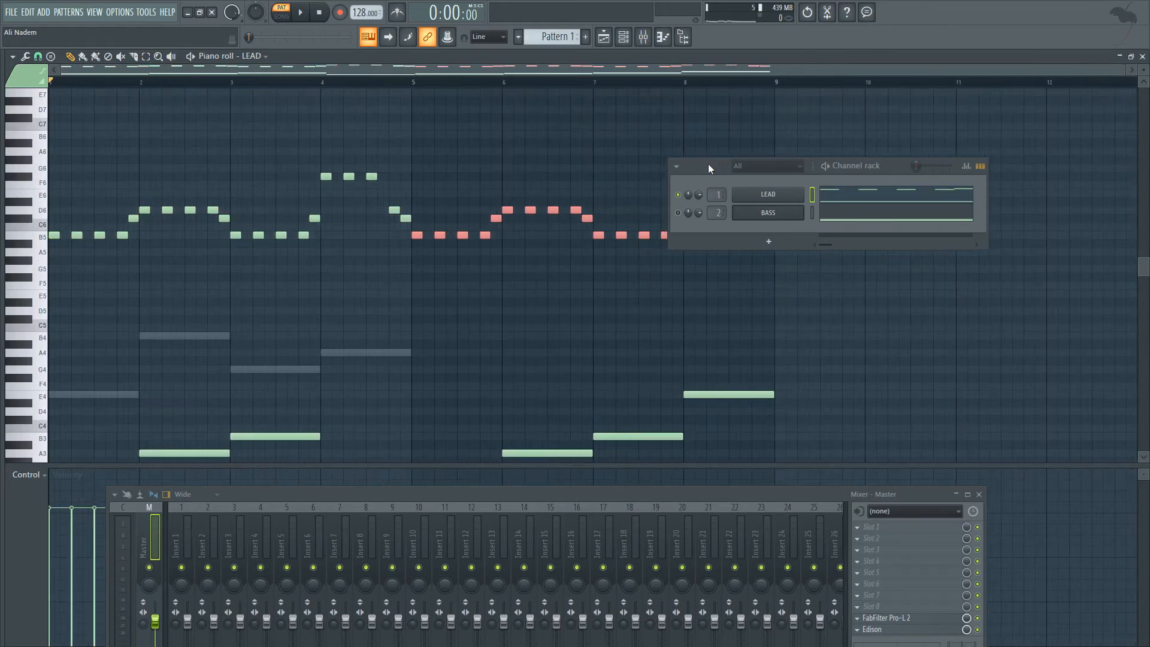
left_click_drag(709, 168, 799, 188)
scroll(488, 179, "down", 3)
scroll(426, 216, "up", 1)
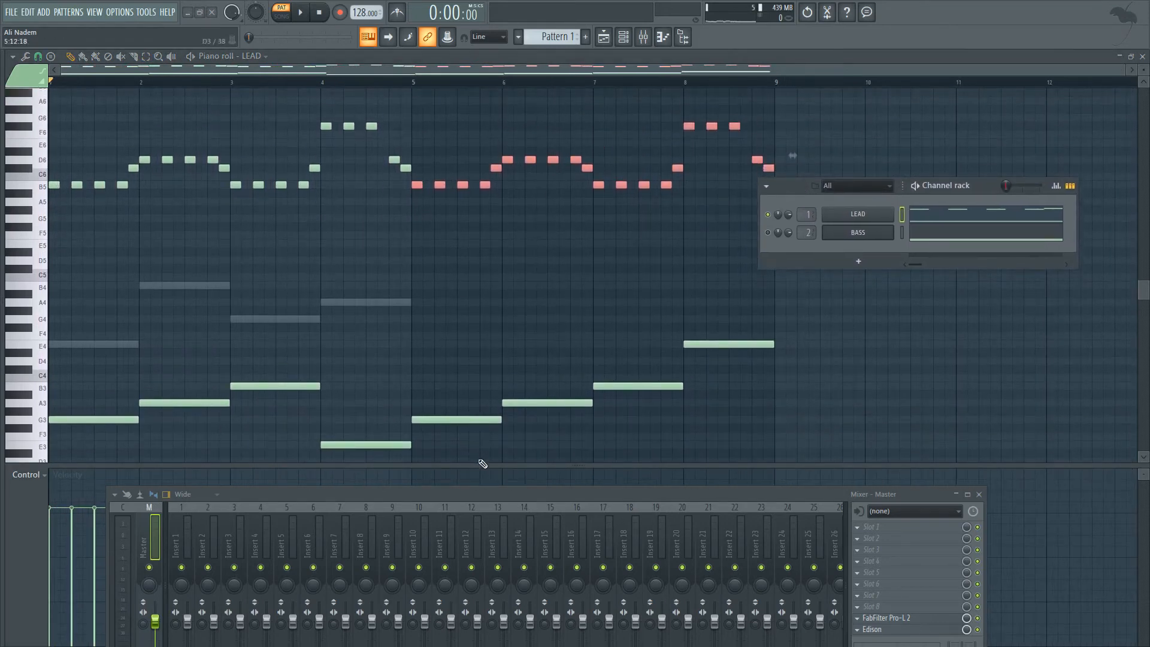
left_click_drag(483, 463, 482, 482)
key("space")
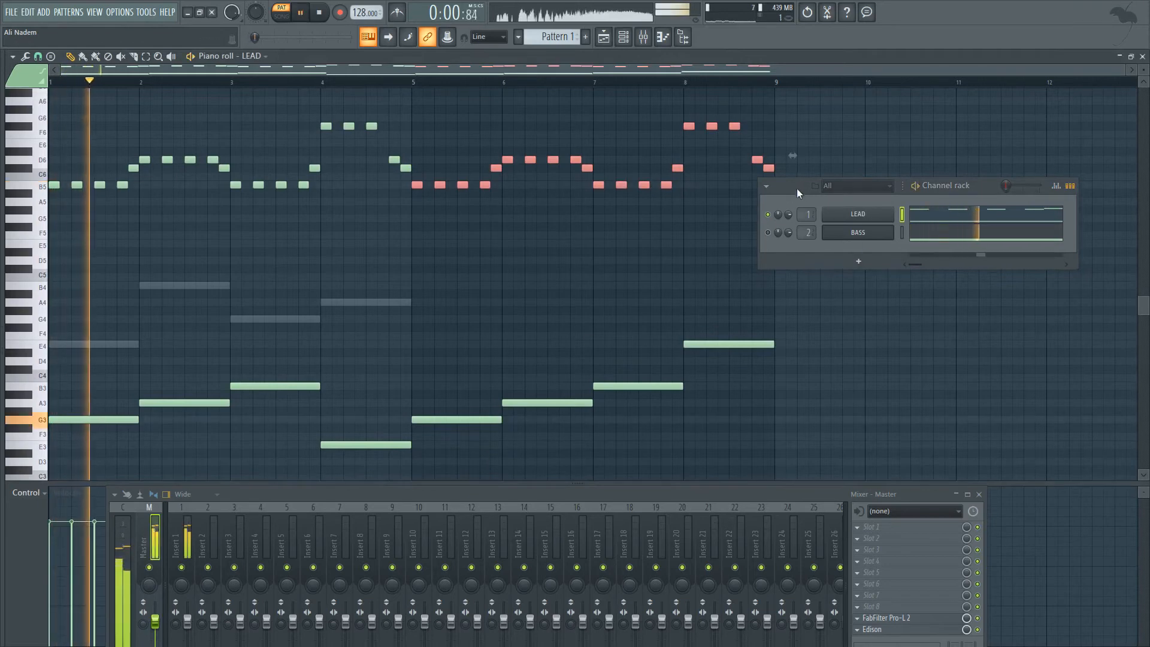
left_click_drag(797, 189, 882, 201)
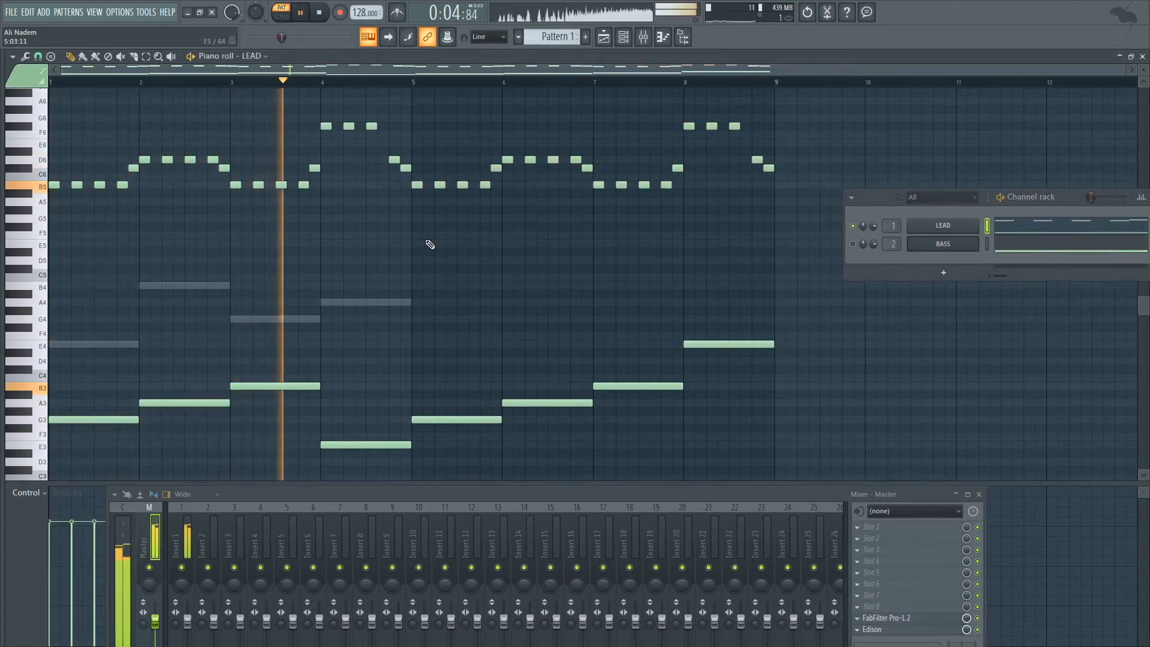
Add a short G6 note right after the third F#6 in bar 4 and play from bar 4
scroll(495, 275, "up", 2, "ctrl")
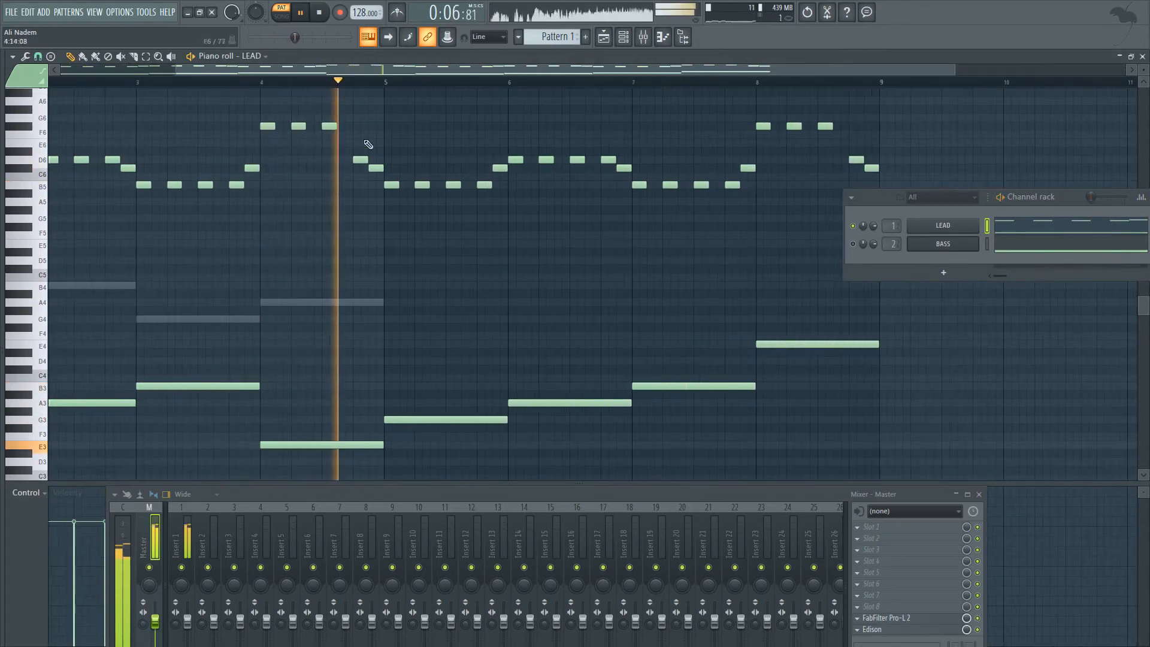
key("space")
left_click(339, 118)
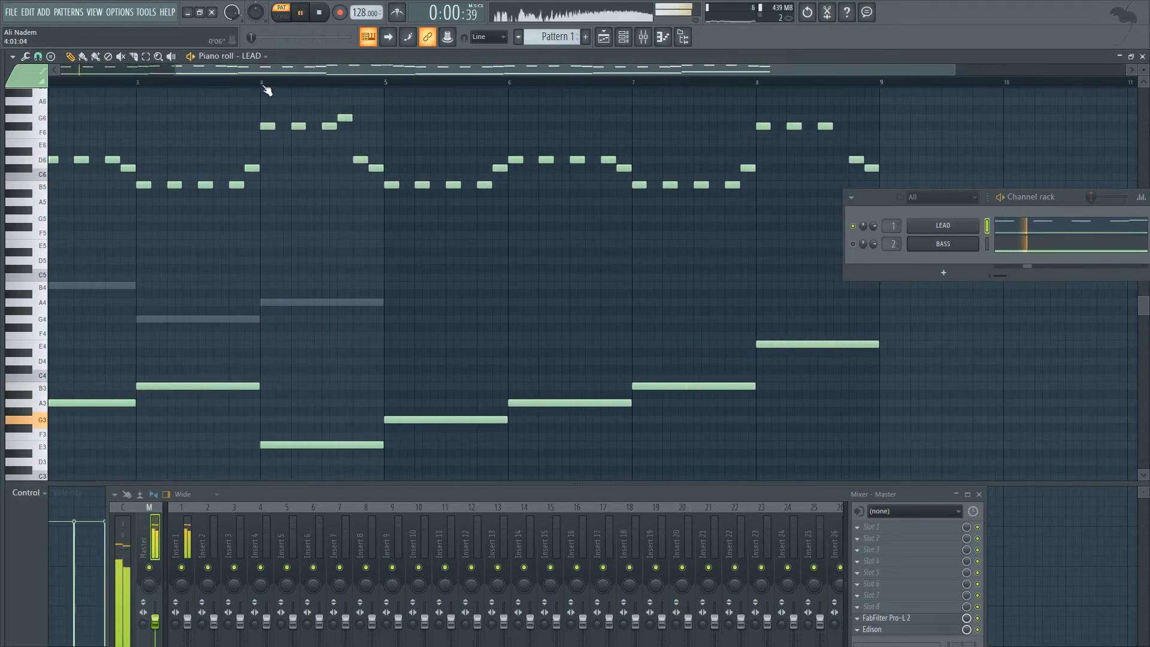
left_click(264, 84)
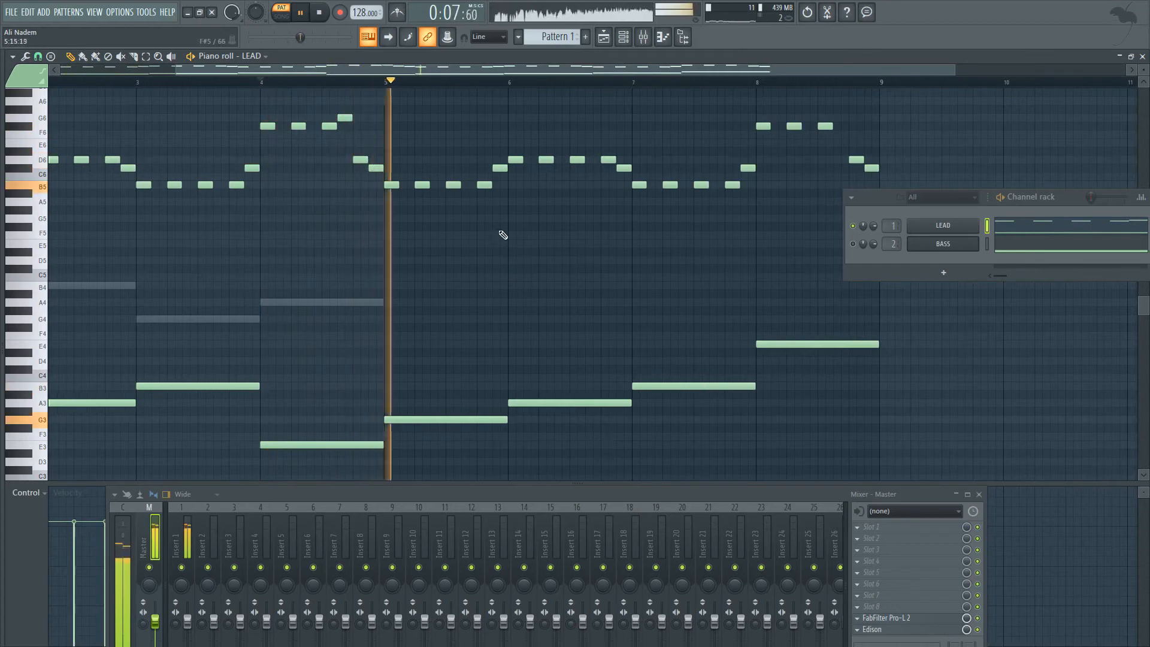
scroll(496, 230, "down", 2, "ctrl")
scroll(721, 269, "up", 1, "ctrl")
scroll(684, 270, "down", 1, "ctrl")
scroll(739, 271, "up", 3, "ctrl")
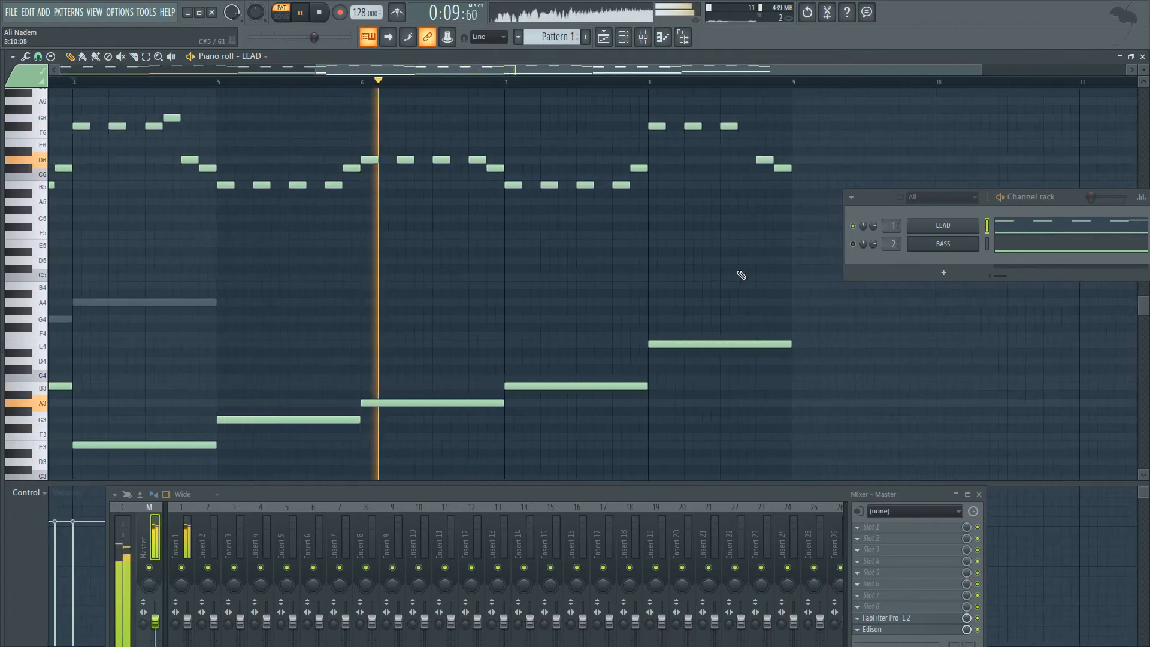
key("space")
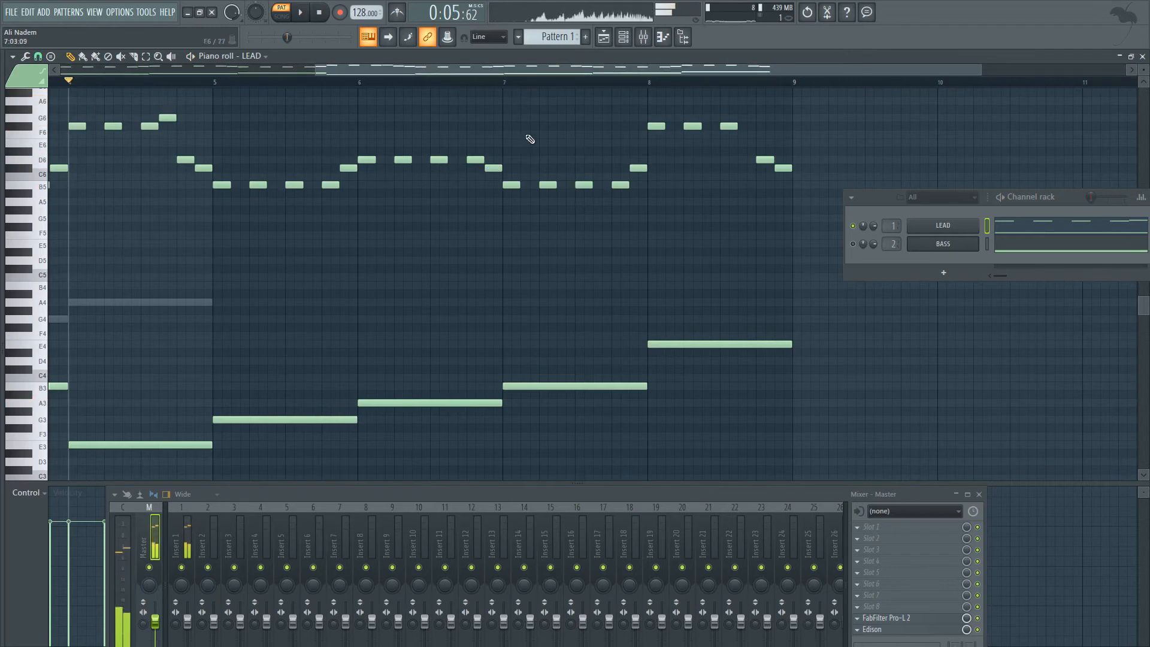
Rework the bar 8 melody to four D6 notes ending on E6, playing the second half of the pattern to check it
key("space")
left_click(459, 81)
scroll(595, 201, "down", 2, "ctrl")
scroll(734, 248, "up", 3, "ctrl")
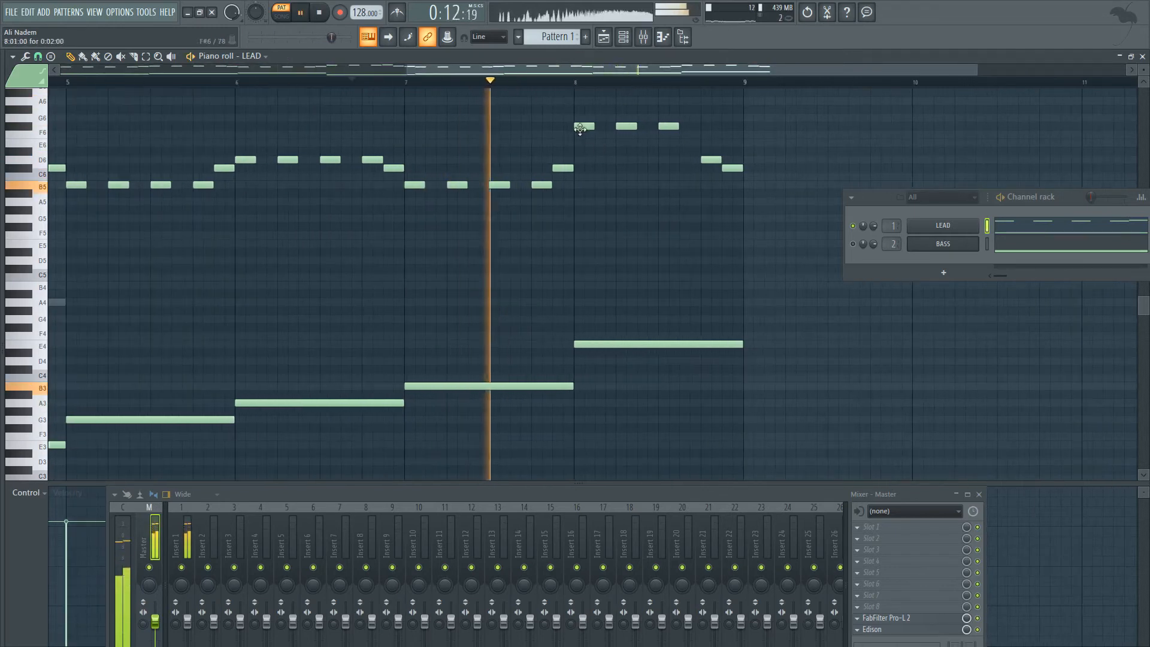
left_click_drag(581, 129, 583, 167)
key("space")
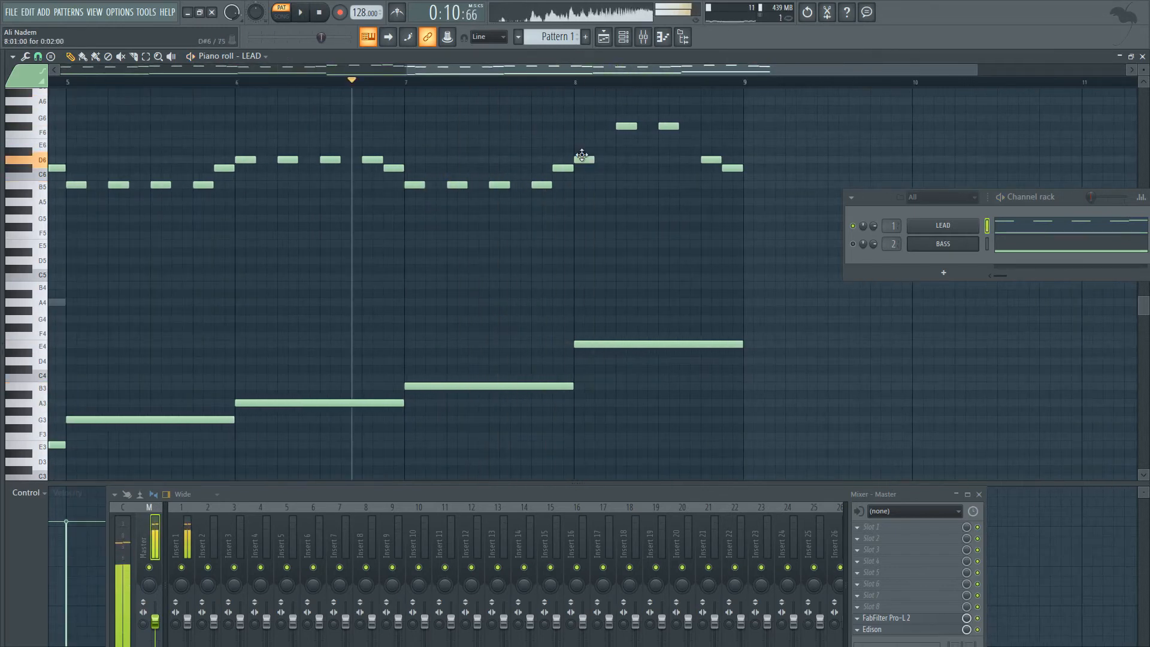
key("space")
left_click_drag(626, 126, 657, 159)
scroll(625, 150, "down", 2, "ctrl")
right_click(702, 167)
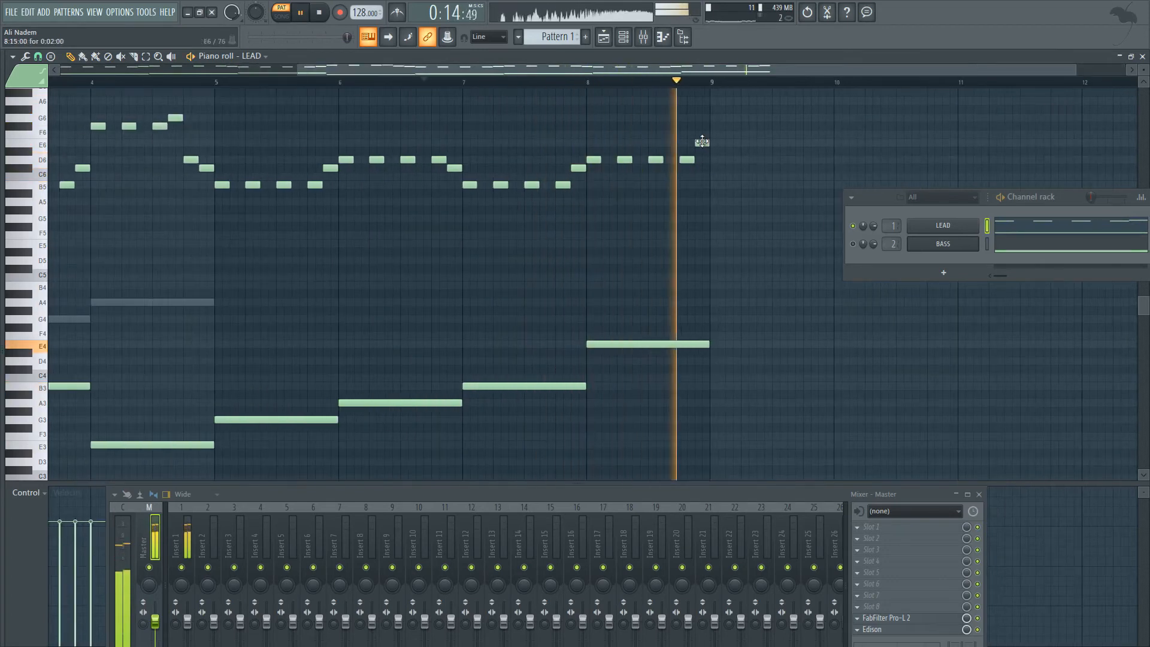
left_click(702, 142)
scroll(639, 120, "down", 1, "ctrl")
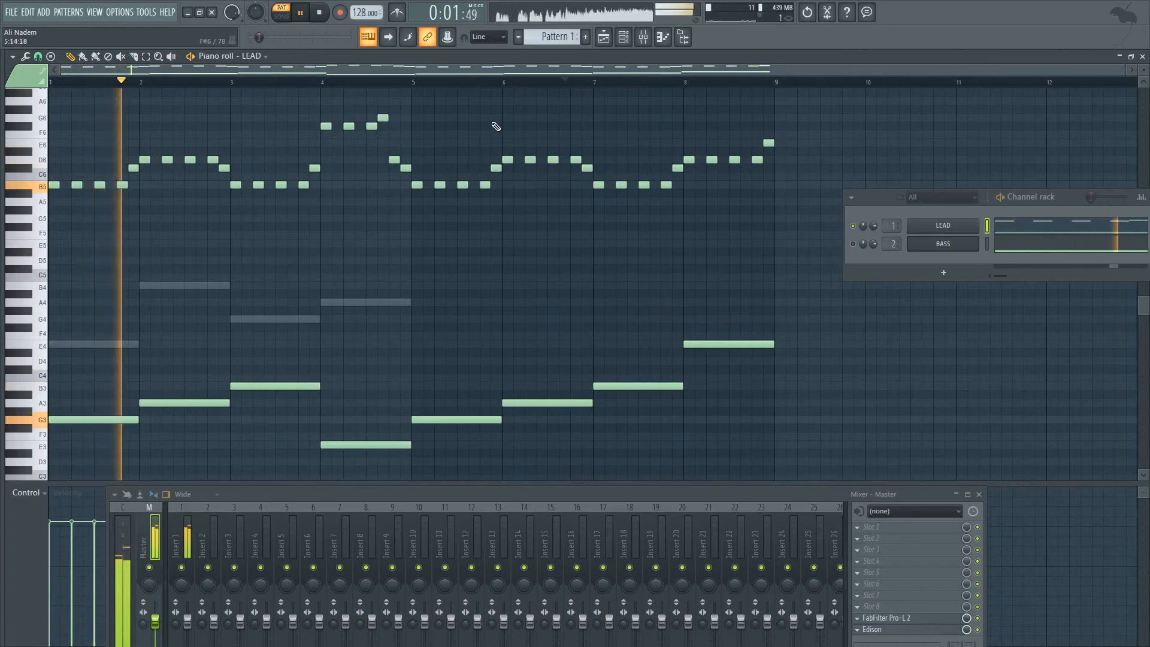
Listen to the eight-bar pattern and replay it from the middle of bar 2
scroll(557, 254, "down", 2)
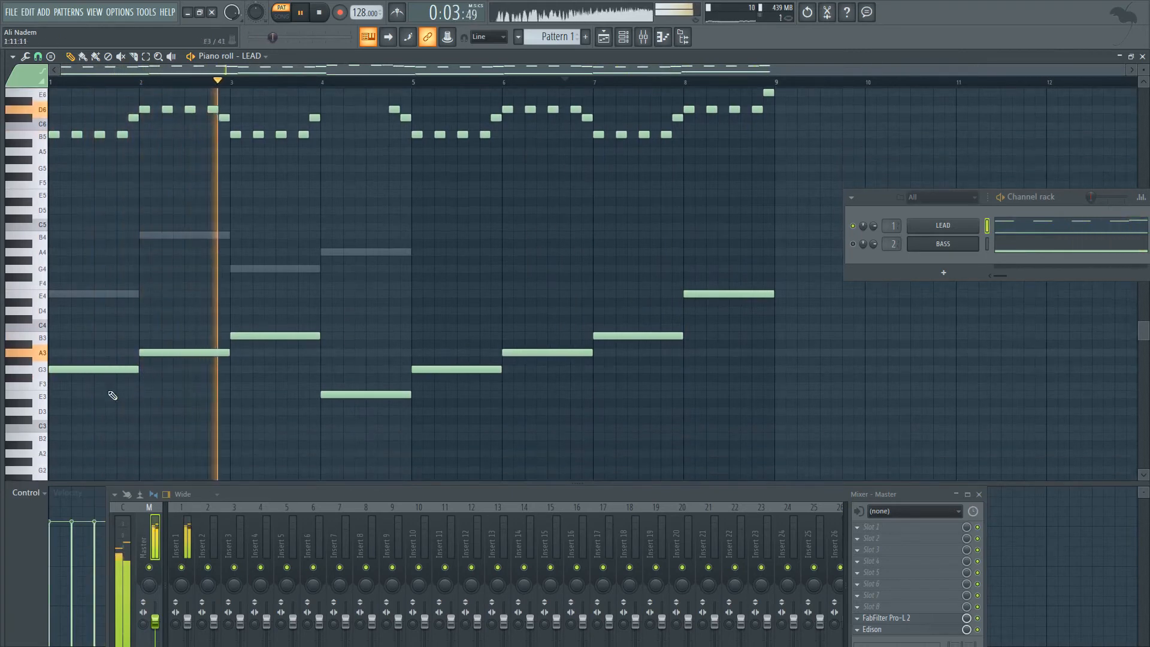
scroll(102, 298, "up", 1)
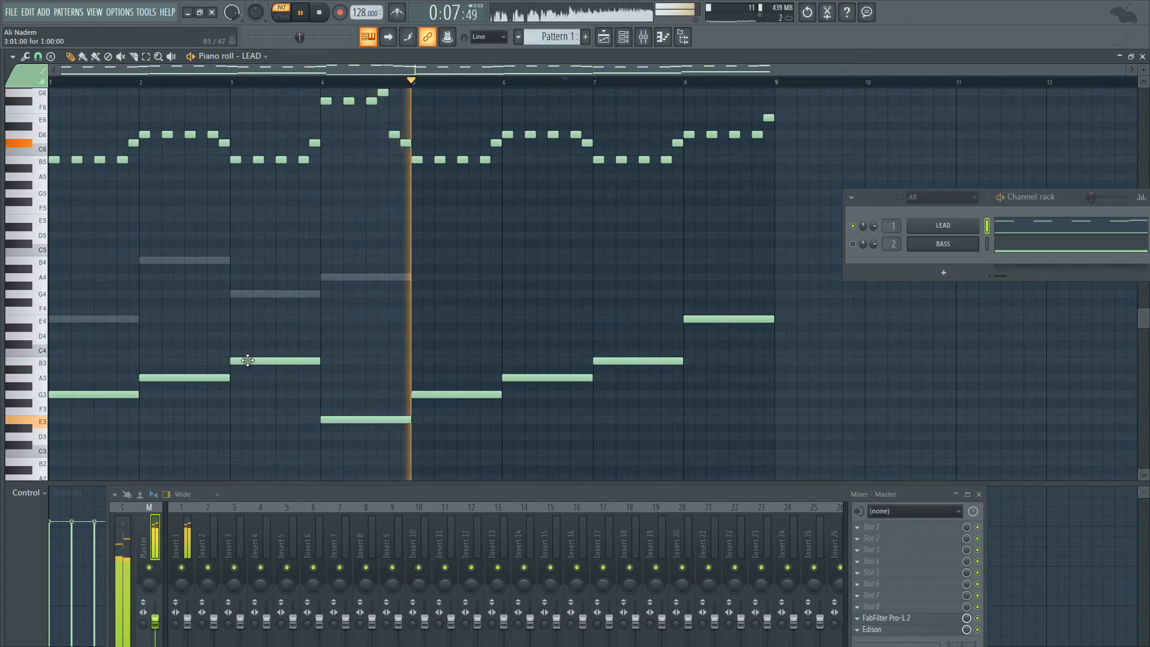
left_click(322, 12)
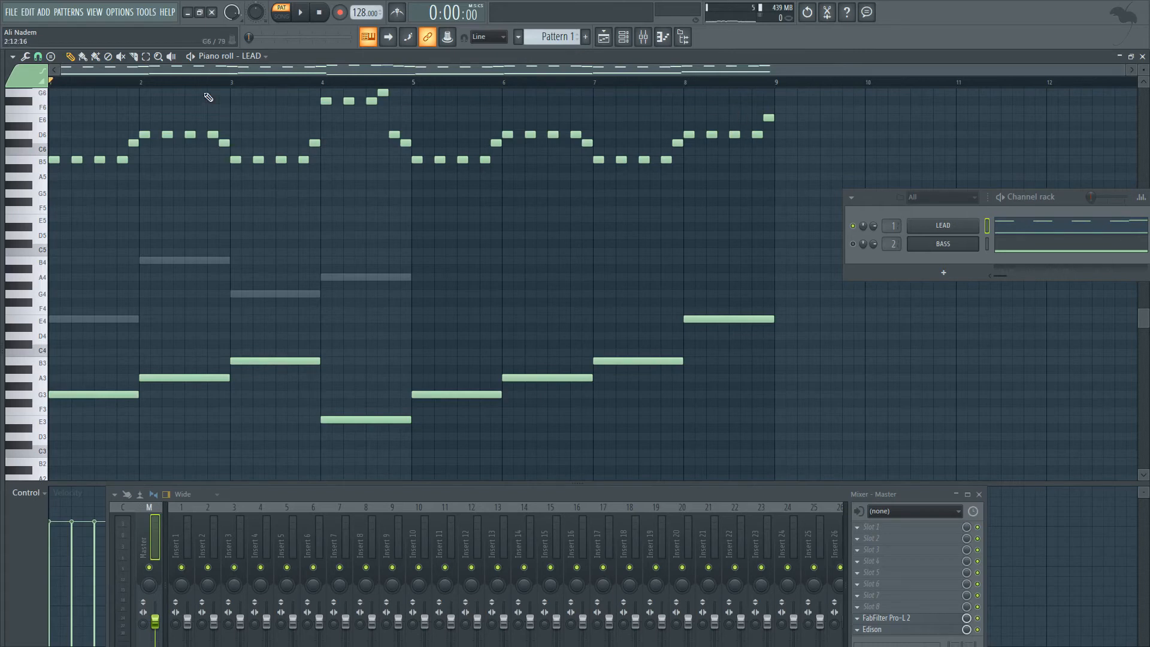
left_click(207, 83)
key("space")
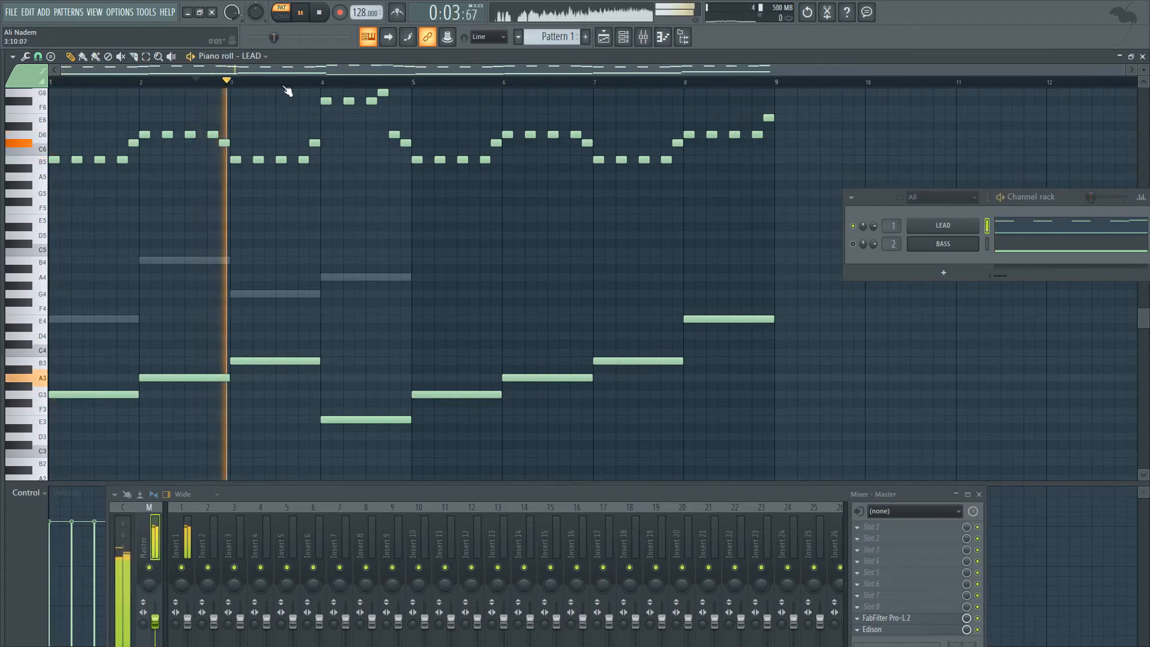
left_click(320, 12)
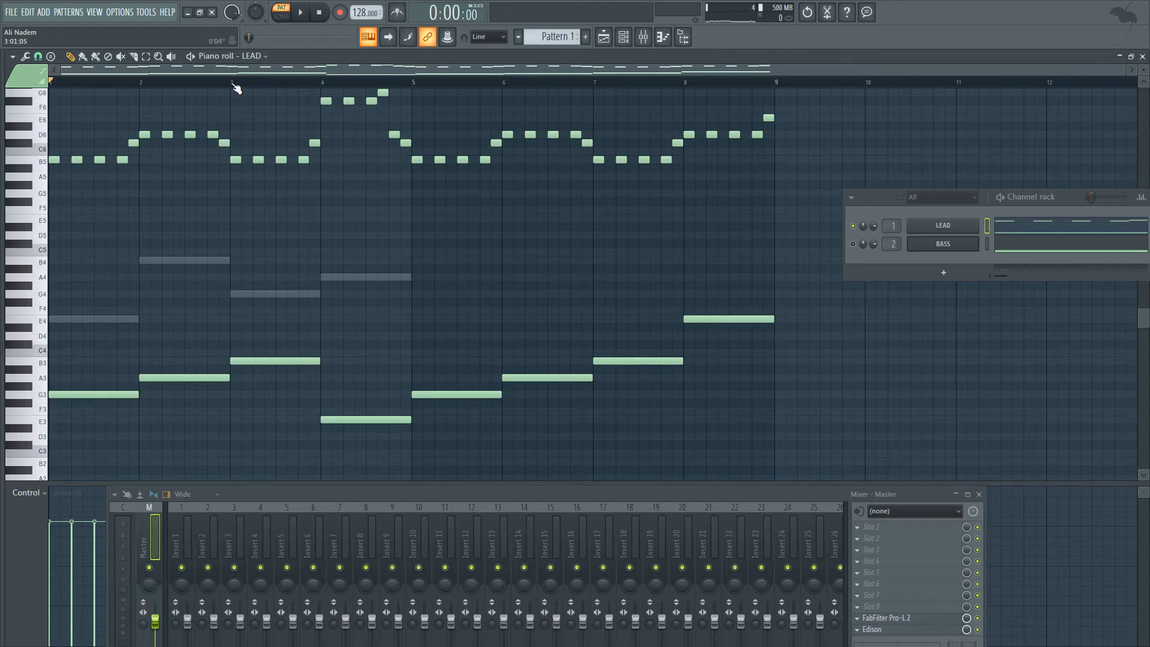
left_click_drag(135, 84, 83, 82)
scroll(594, 257, "down", 2)
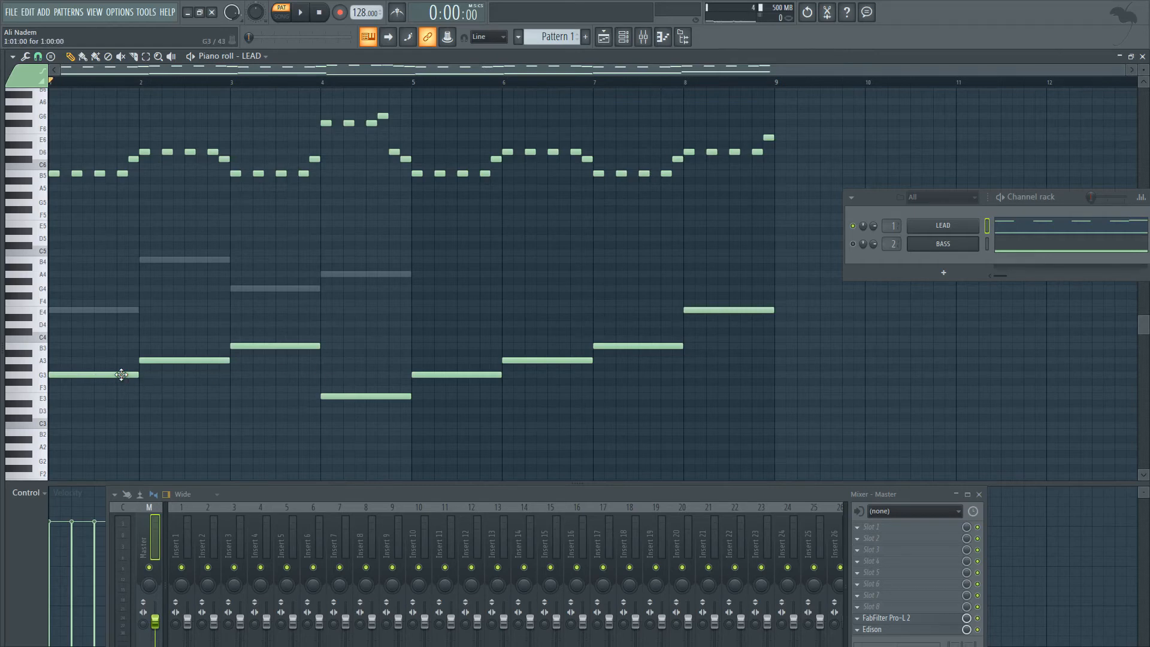
Add one-bar D4, E4, F#4 and D#4 notes above the root notes in bars 1, 2, 3 and 4
left_click_drag(121, 375, 12, 325)
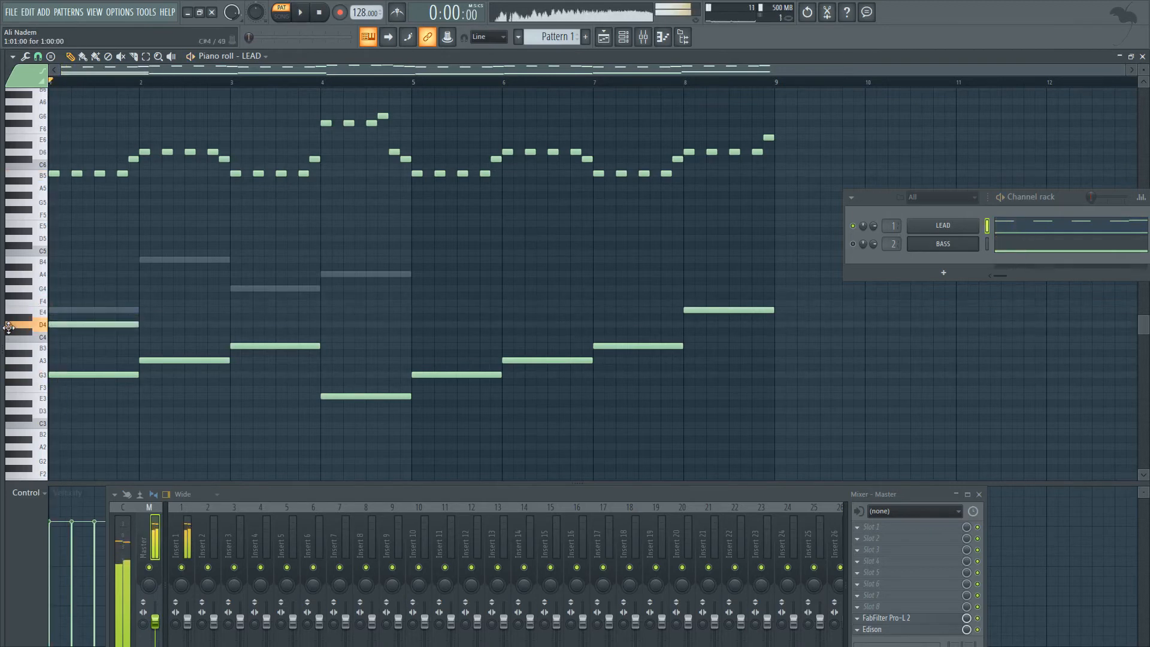
key("space")
left_click(144, 310)
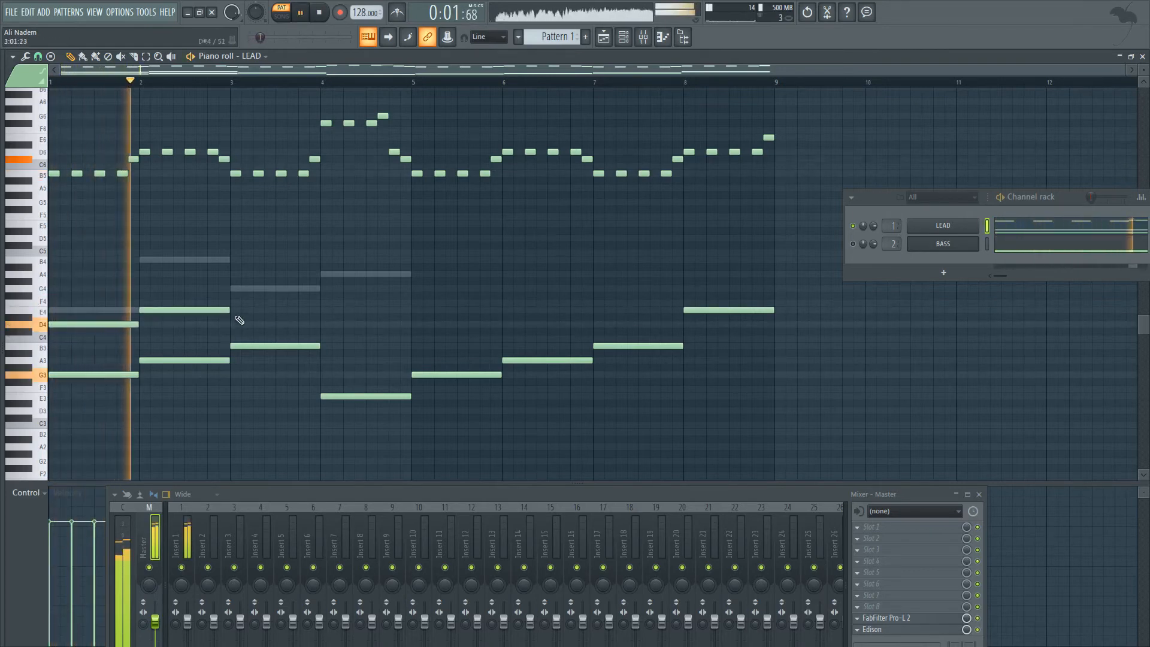
left_click(235, 297)
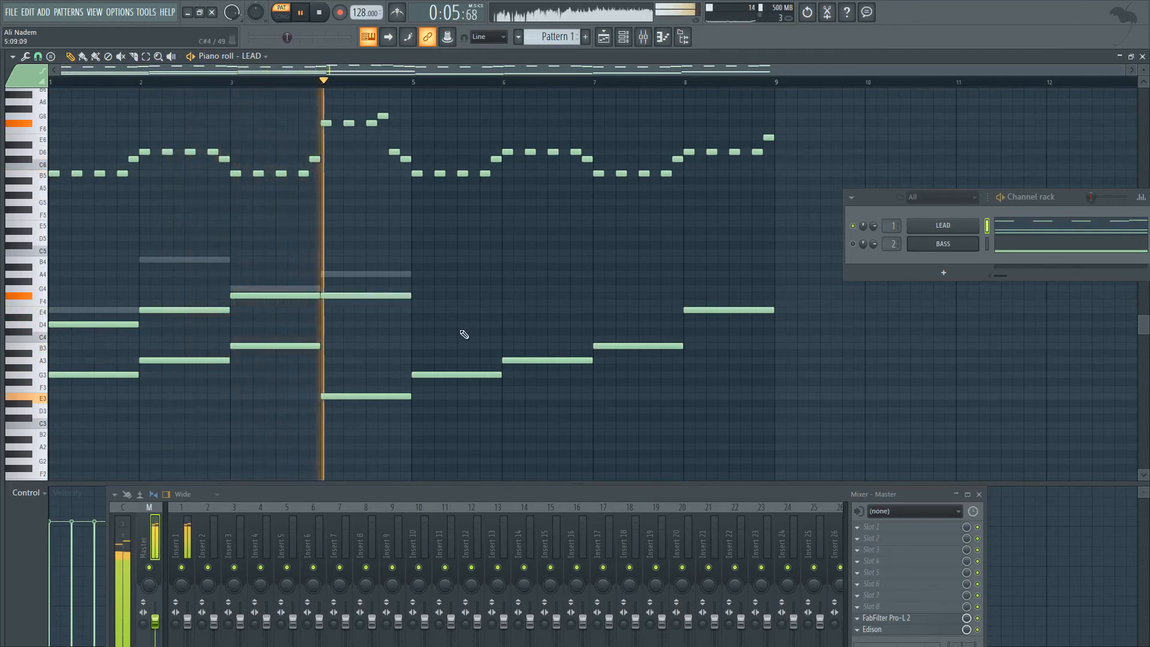
left_click(385, 294)
key("space")
left_click_drag(365, 279, 359, 321)
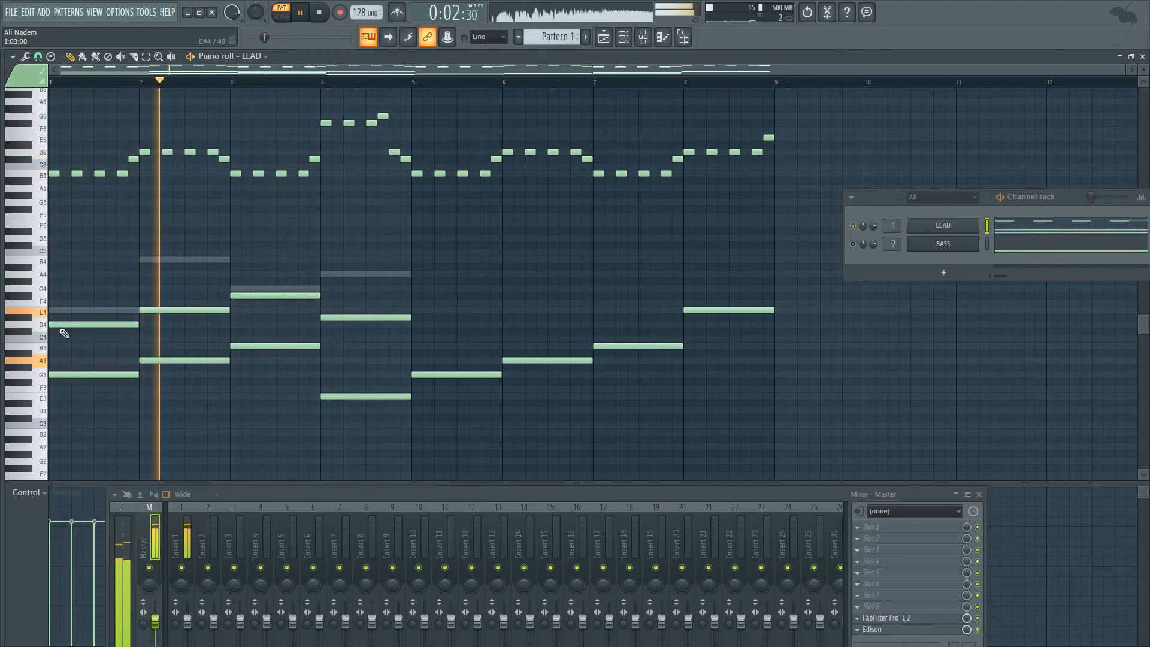
Add a one-bar D5 note to the bar 1 chord and play it from the start
key("space")
key("space")
left_click_drag(58, 275, 46, 230)
key("space")
key("space")
key("space")
key("space")
key("space")
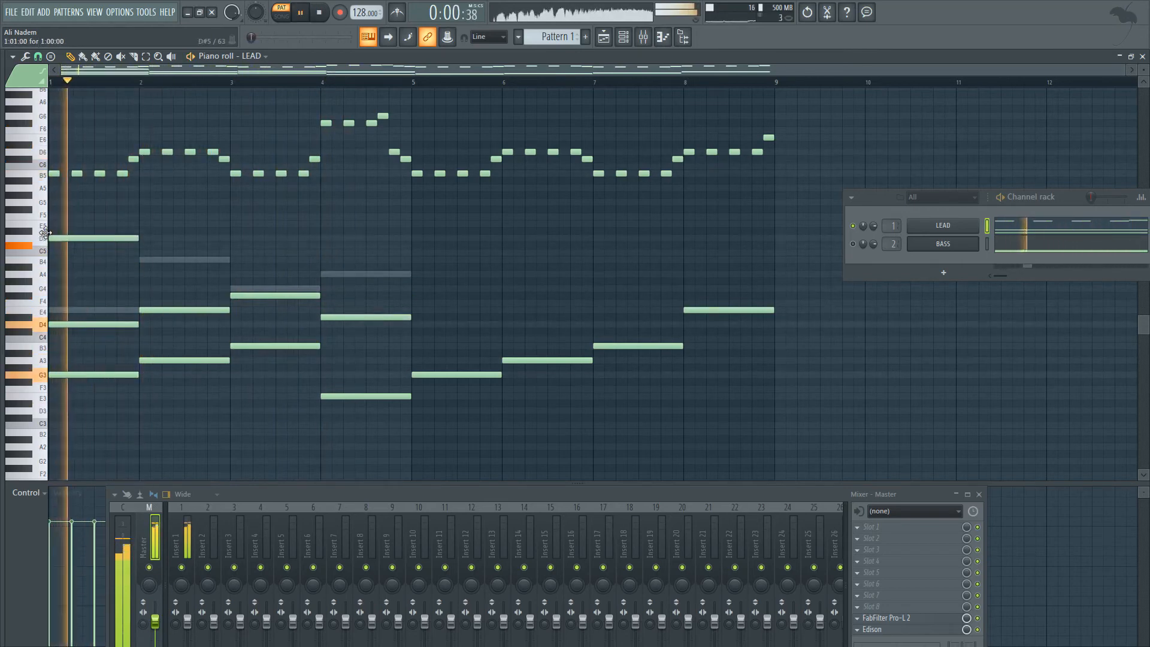
Move the bar 2 chord note up to E5 and delete the D4 and F#4 chord notes from bars 1 and 3
key("space")
left_click(171, 314)
left_click_drag(171, 314, 191, 223)
right_click(171, 260)
left_click(168, 260)
right_click(238, 295)
key("space")
key("space")
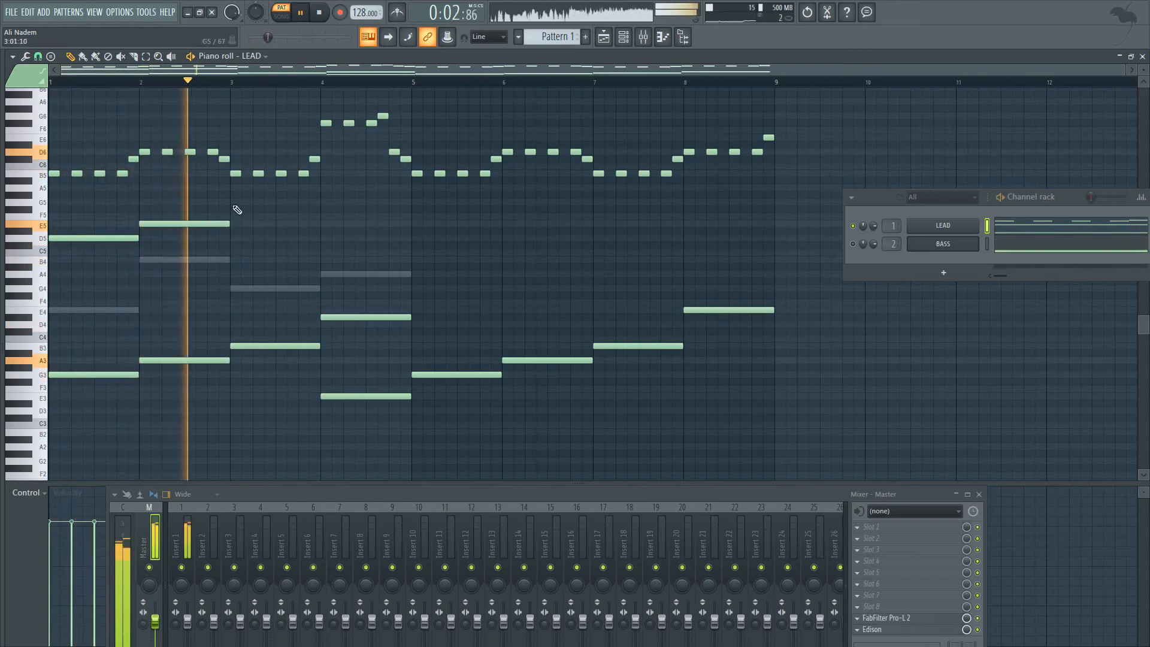
Add a one-bar F#5 note in bar 3 and move the bar 4 chord note from D#4 up to B4
left_click(235, 210)
left_click_drag(354, 309, 343, 269)
key("space")
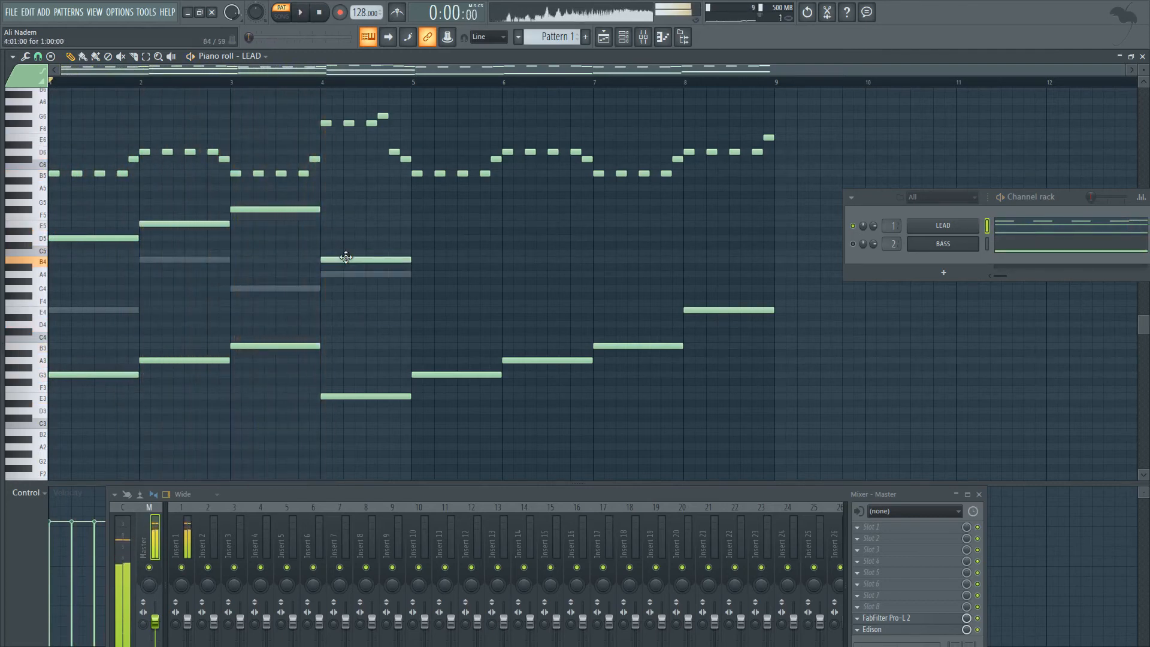
Add one-bar D5, E5 and F#5 notes above the roots in bars 5, 6 and 7 while the pattern plays
key("space")
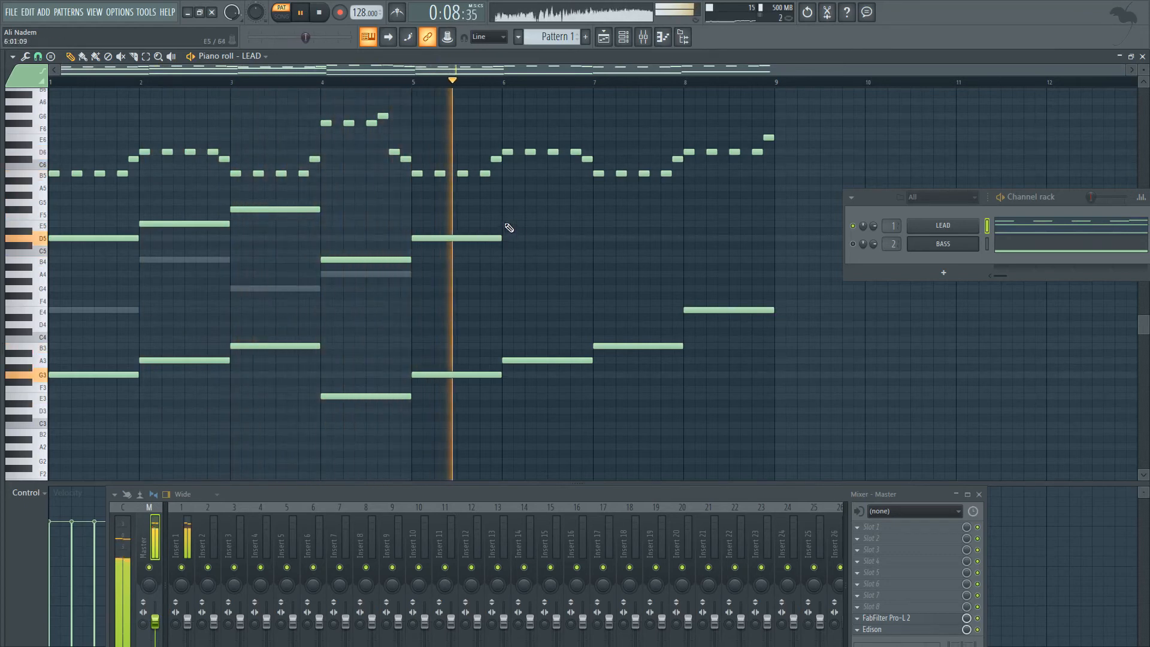
left_click(598, 211)
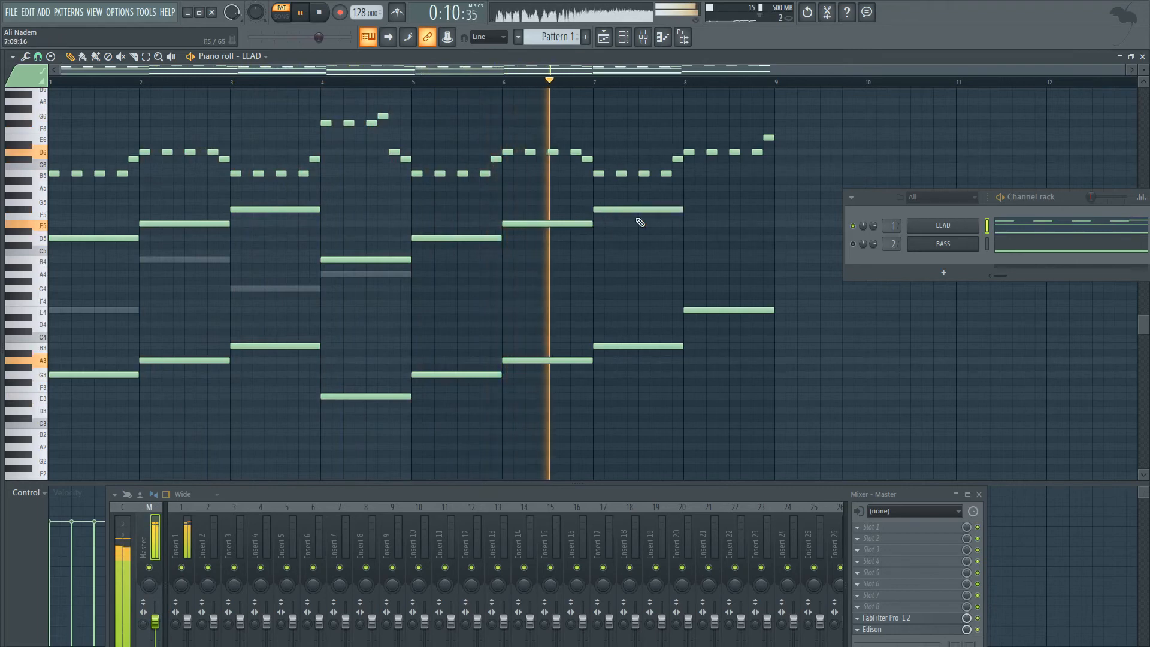
left_click(688, 210)
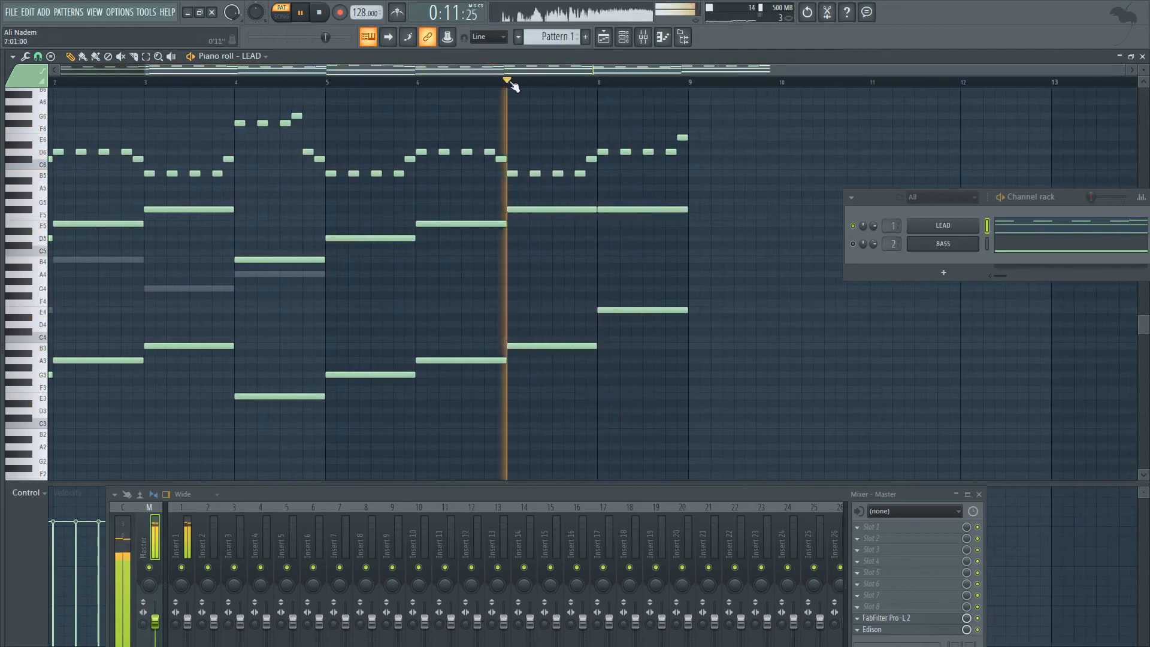
Fill bar 8 with a half-bar E5 and quarter-bar D5 and C#5 notes over a root lowered to E3
right_click(629, 211)
key("space")
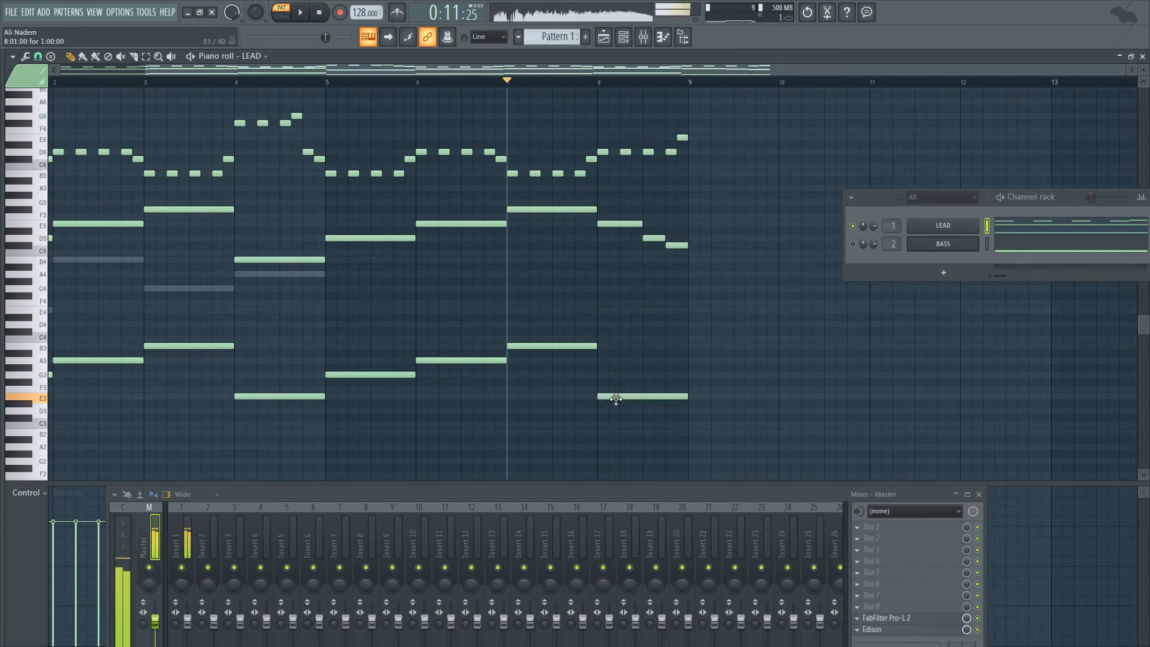
key("space")
scroll(659, 378, "left", 1)
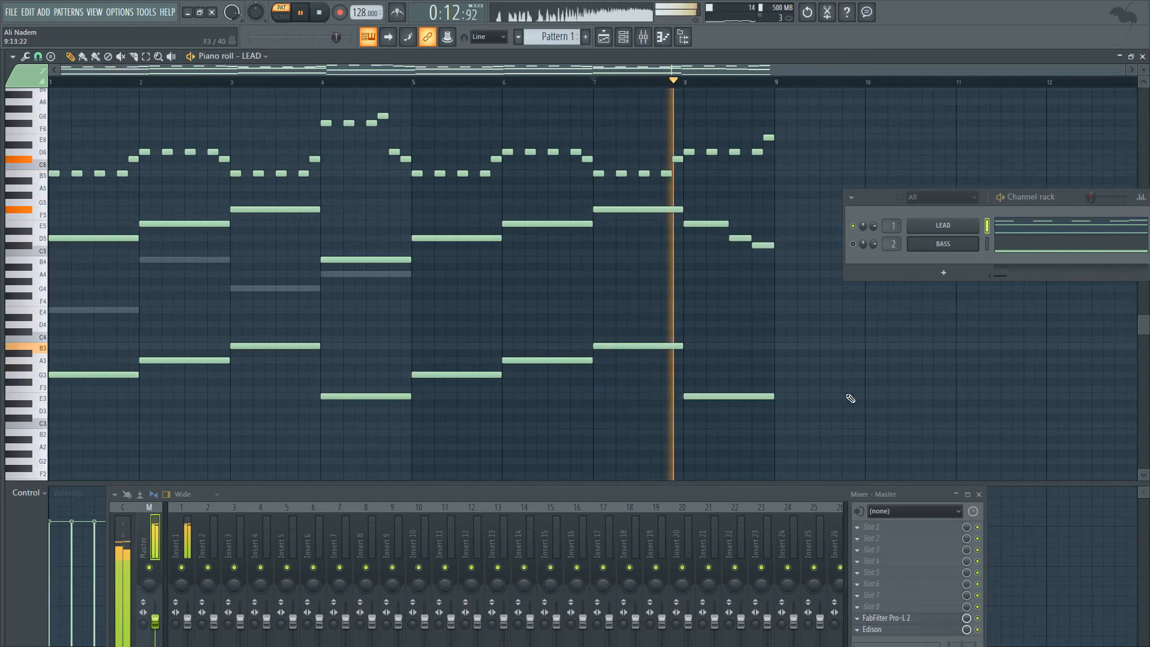
scroll(850, 399, "up", 3)
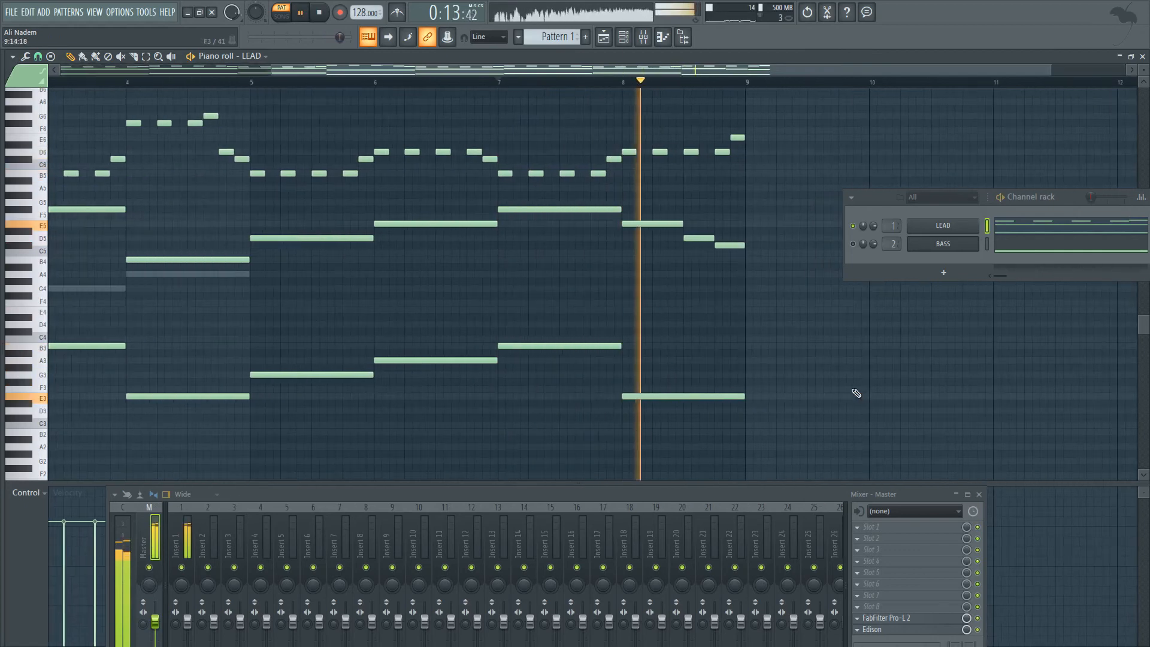
left_click(589, 87)
scroll(689, 258, "down", 3)
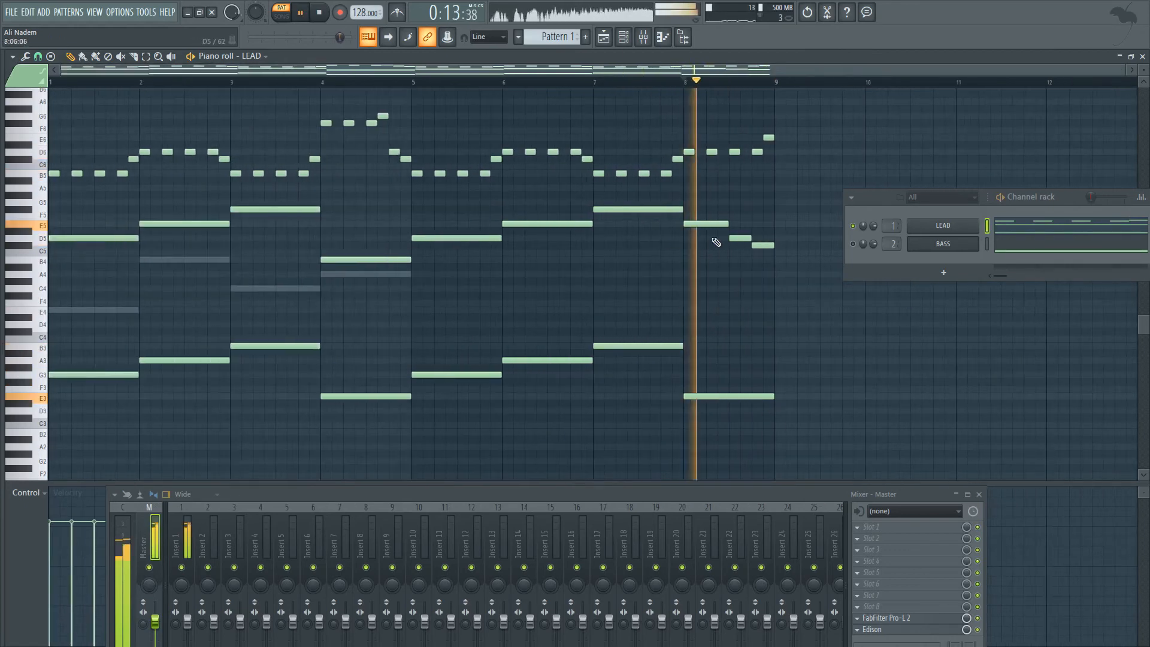
Delete the D5 and C#5 notes in bar 8 and lengthen the E5 note to a full bar
key("space")
key("space")
right_click(741, 239)
right_click(763, 246)
key("space")
key("space")
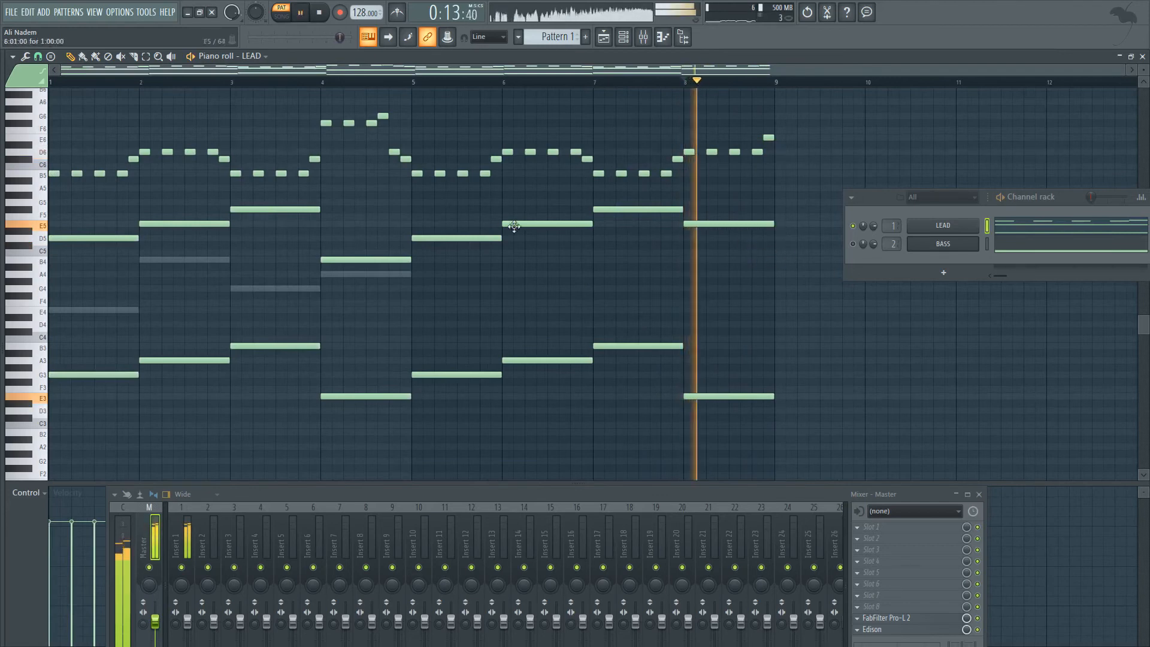
Play the pattern from bar 4, then lower the bar 8 chord note to B4 and replay from the start
left_click(324, 84)
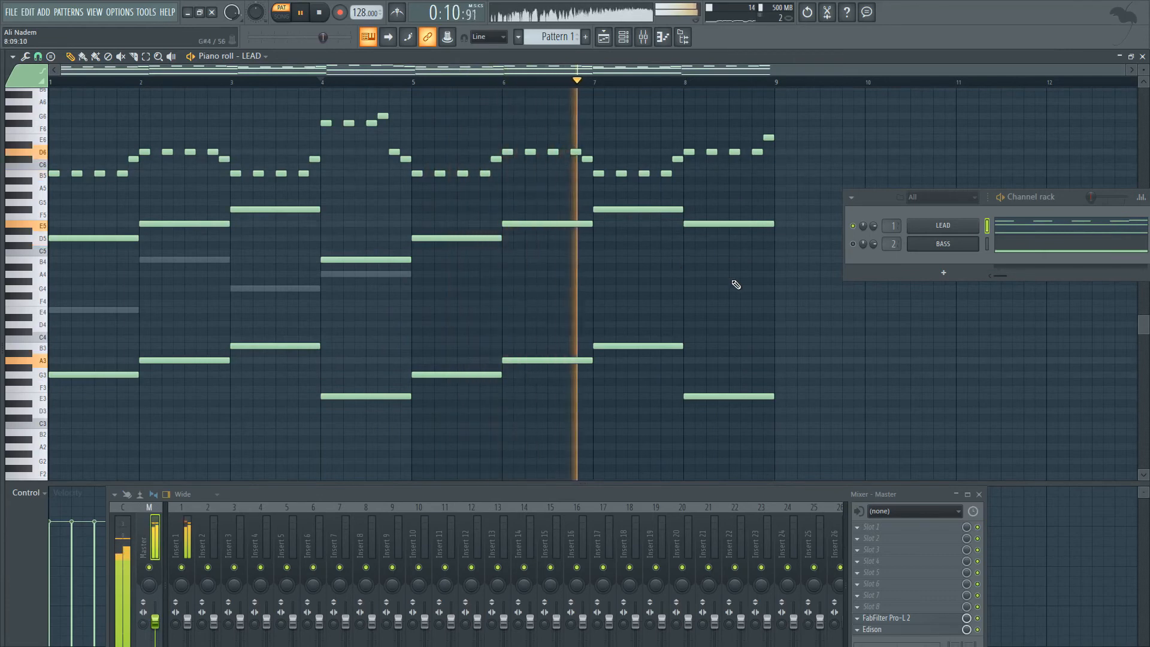
scroll(732, 283, "up", 1)
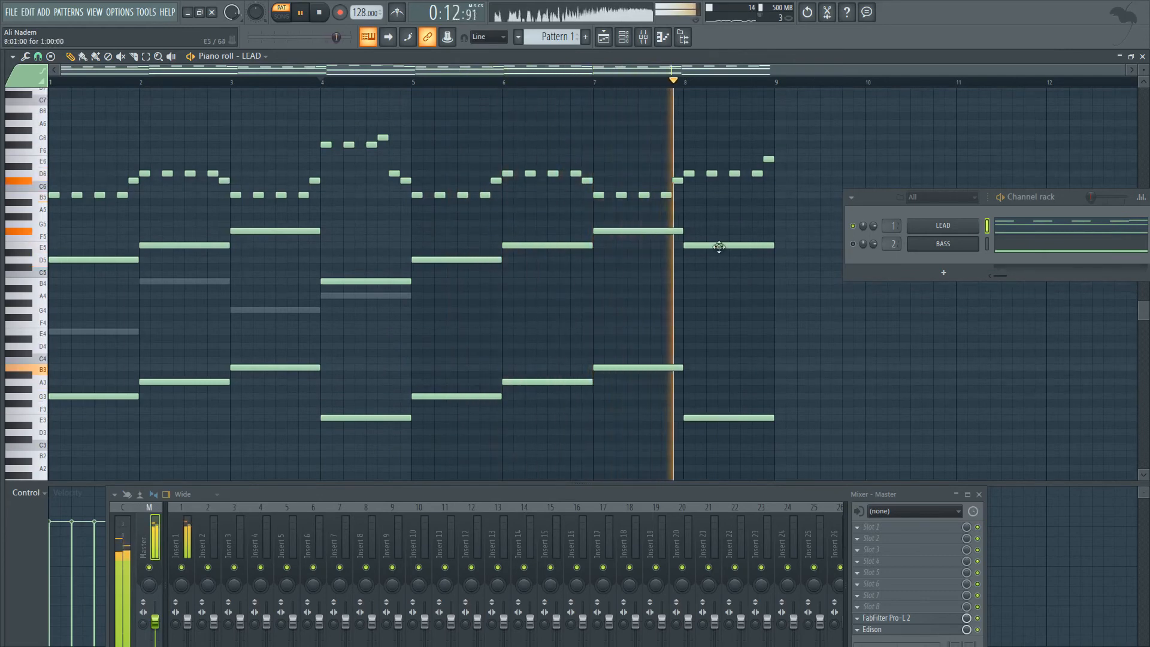
key("space")
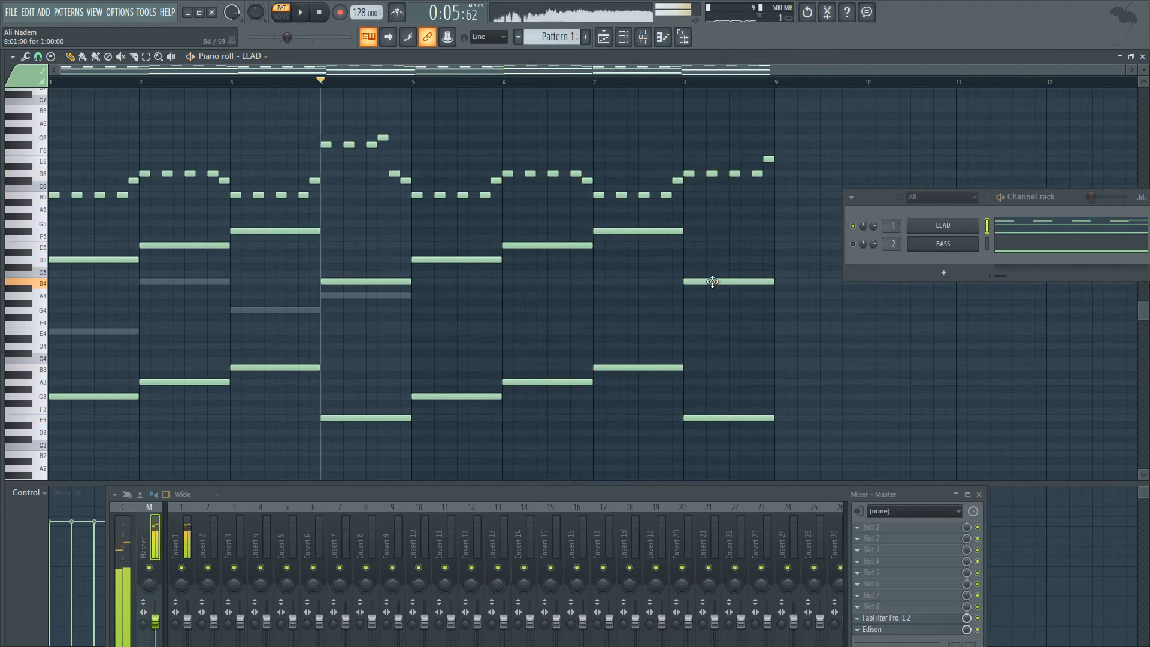
key("space")
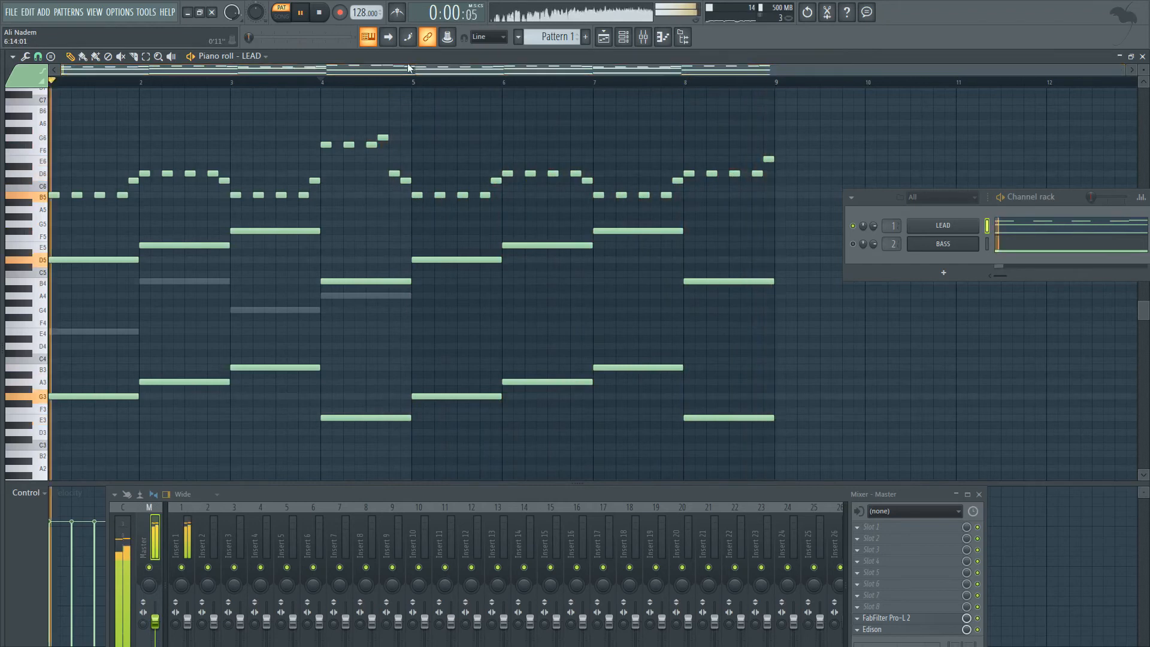
Undo the bar 8 chord edits back to the single E4 root note
key("ctrl+alt+z")
key("ctrl+alt+z")
key("ctrl+alt+z")
key("ctrl+alt+z")
key("ctrl+alt+z")
key("ctrl+alt+z")
key("ctrl+alt+z")
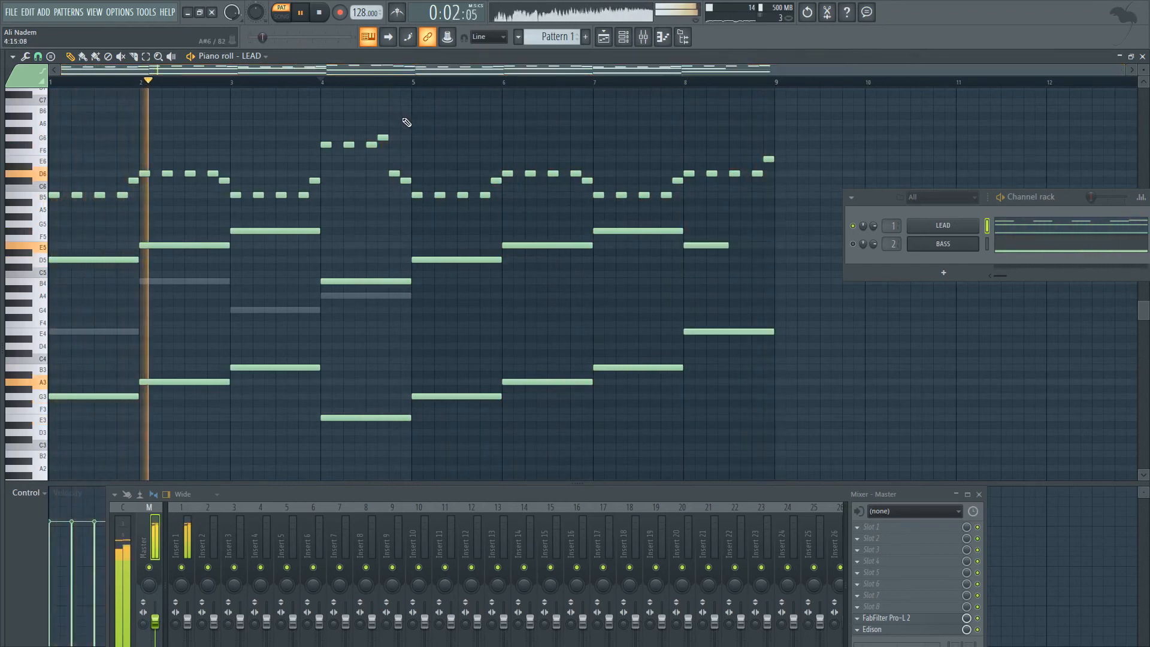
key("ctrl+alt+z")
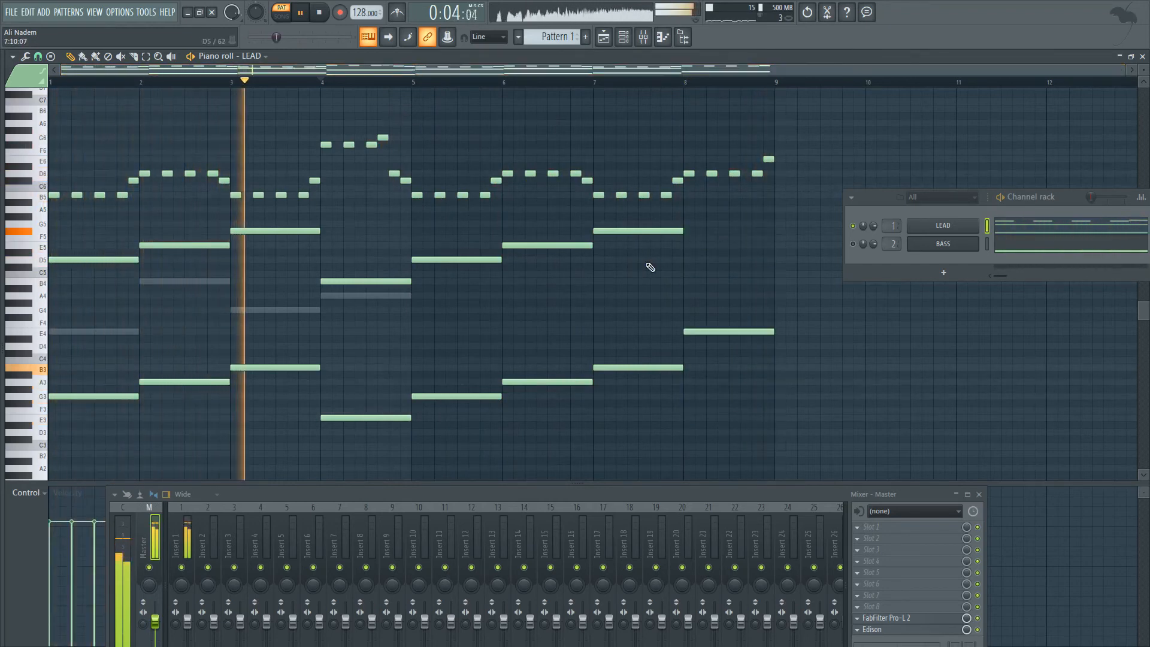
Replay the pattern to check the chords around bars 4 and 5
left_click_drag(373, 282, 346, 285)
key("space")
key("space")
key("space")
key("space")
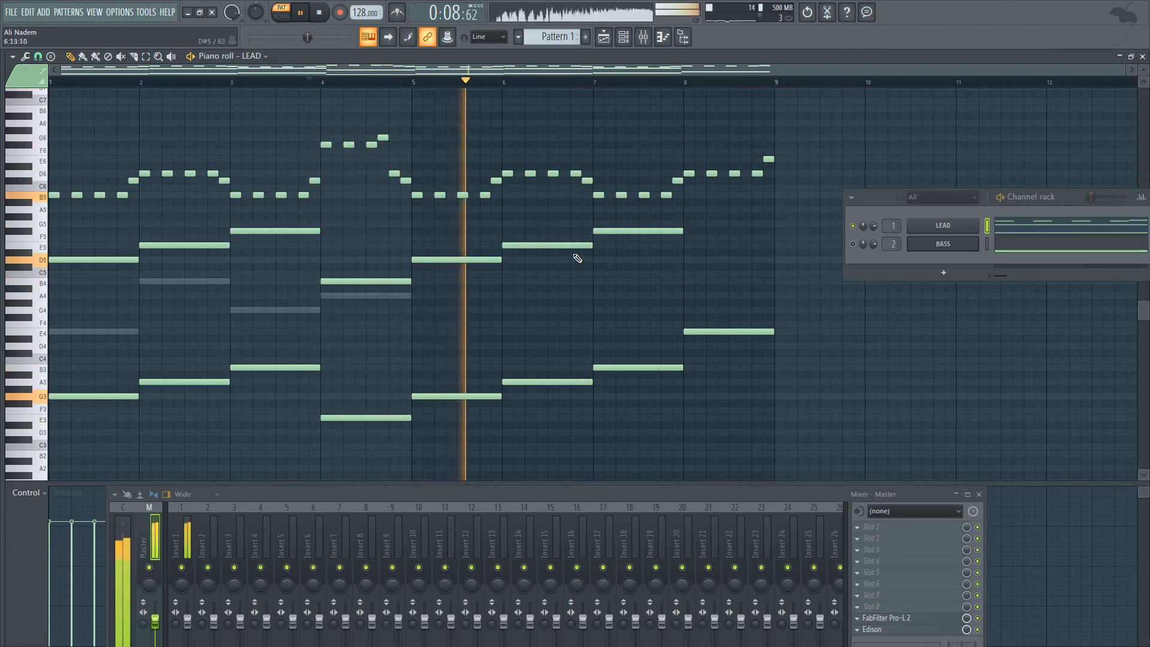
Delete the bar 8 root and lengthen the bar 7 B3 and F#5 notes to the end of bar 8
right_click(732, 333)
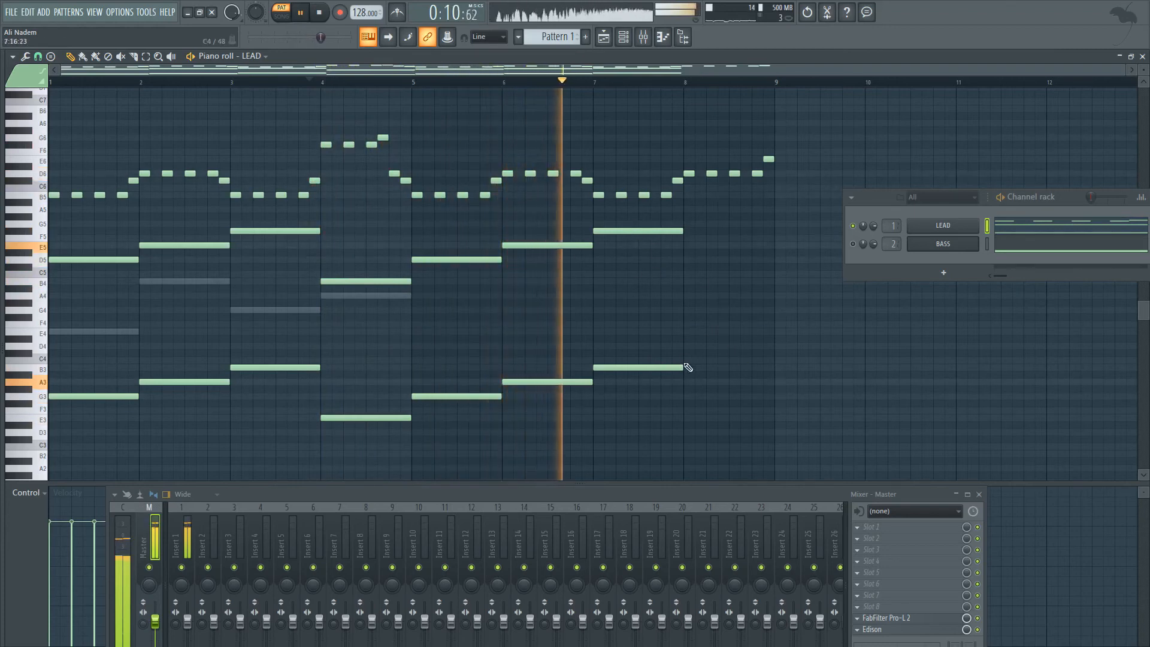
left_click_drag(682, 367, 774, 368)
left_click_drag(590, 237, 607, 231)
key("space")
key("space")
right_click(606, 232)
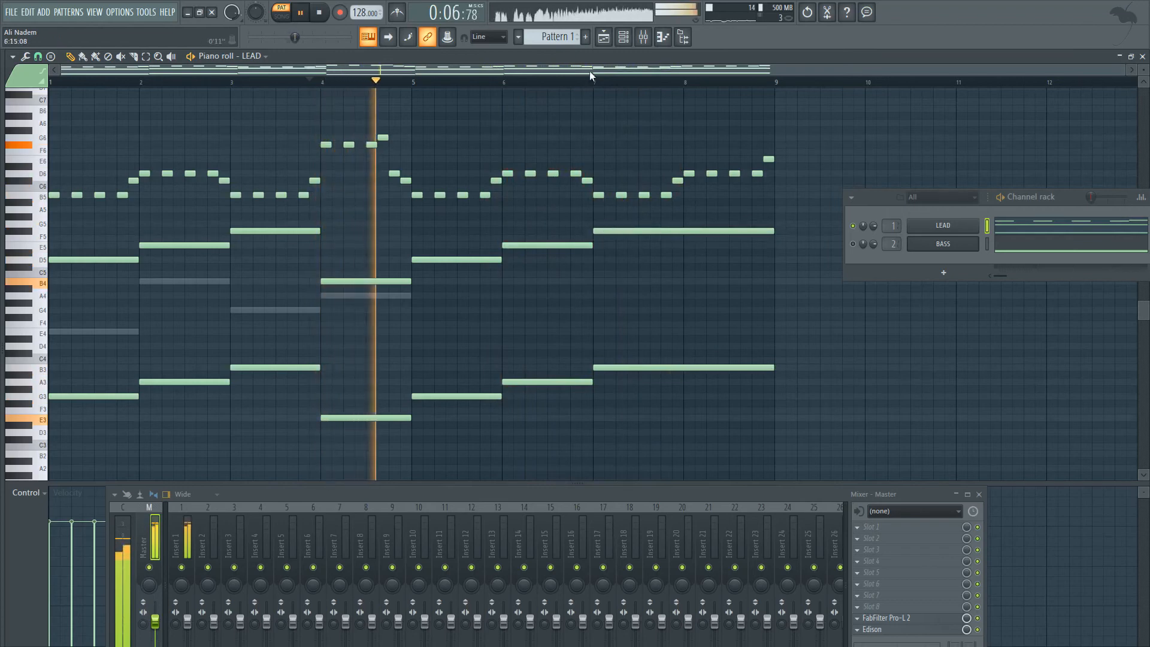
Add an E6 note before the last D6 of the bar 8 melody, end it on C#6, and play it back
left_click_drag(689, 78, 885, 75)
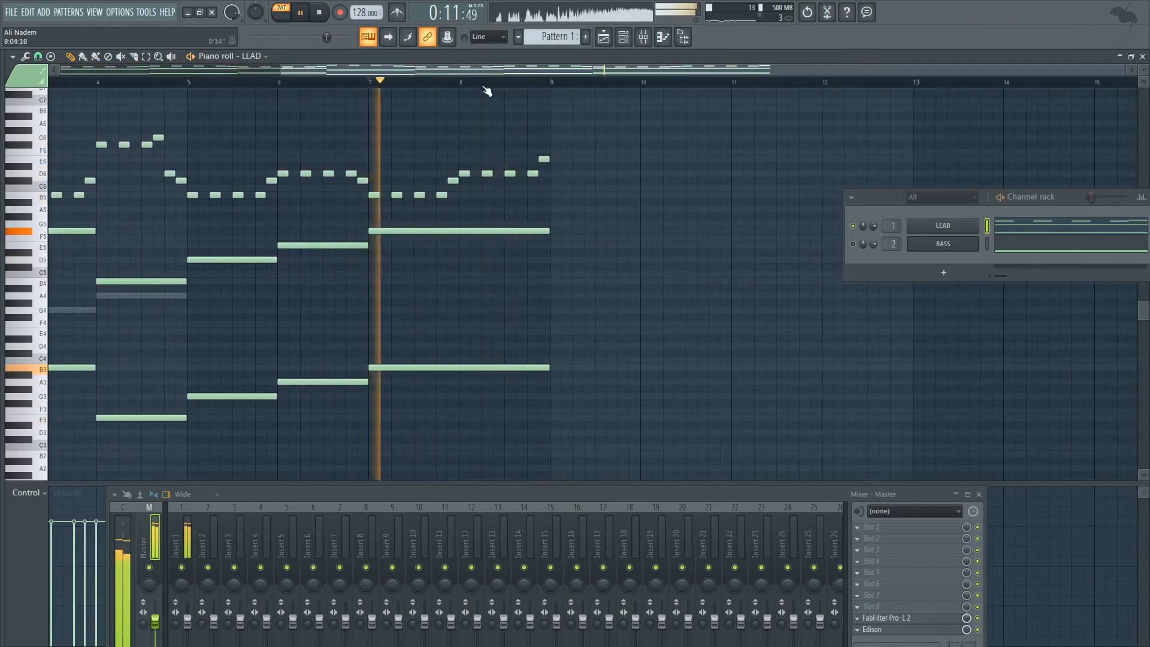
scroll(521, 110, "up", 2)
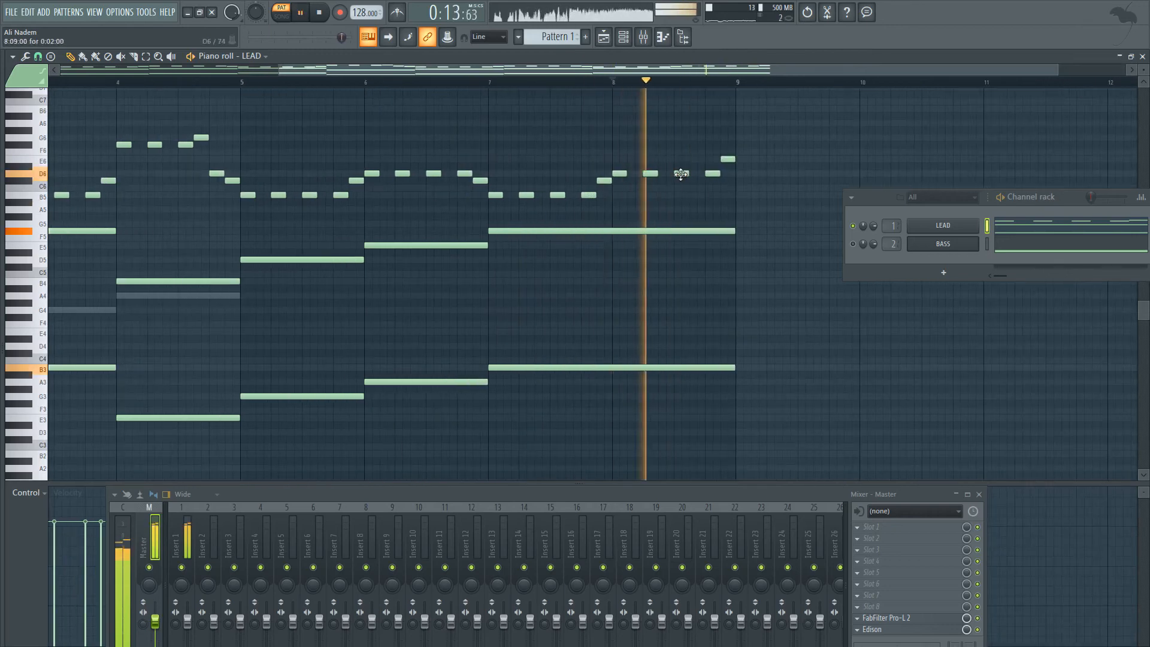
left_click(696, 159)
key("space")
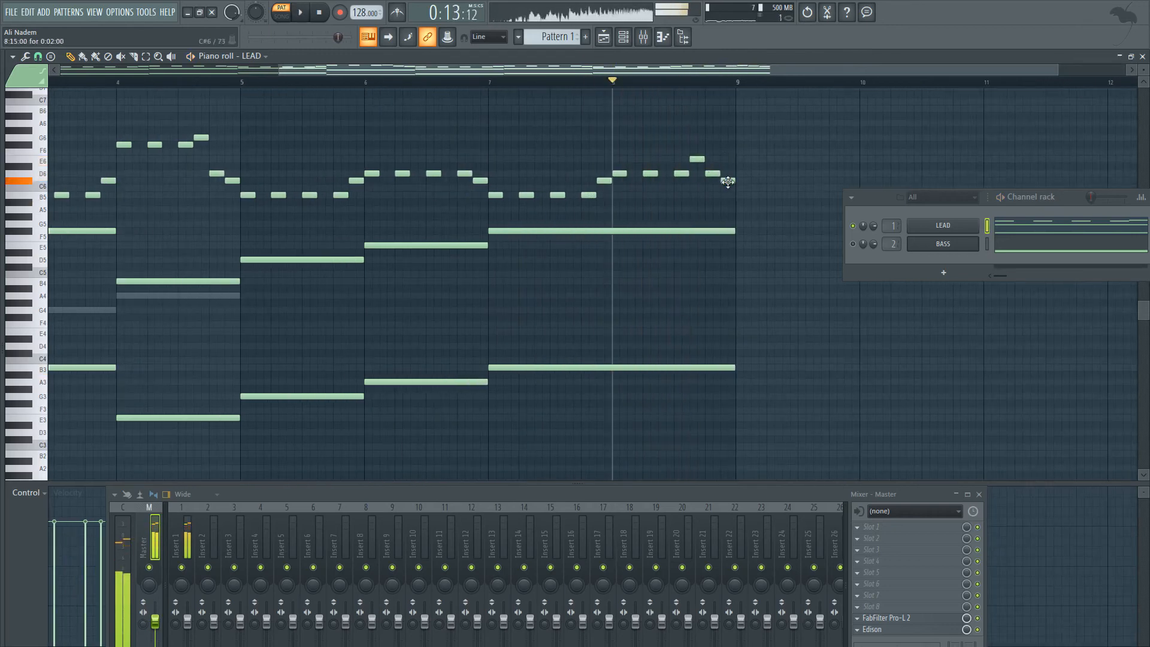
key("space")
scroll(552, 121, "down", 2)
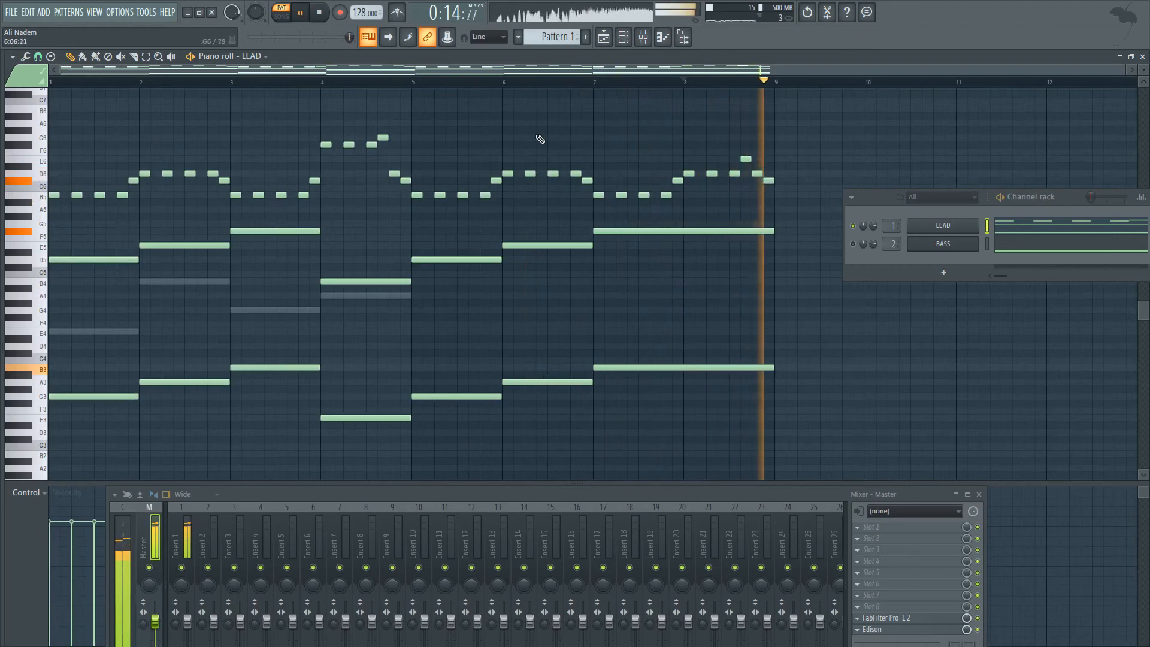
left_click(322, 14)
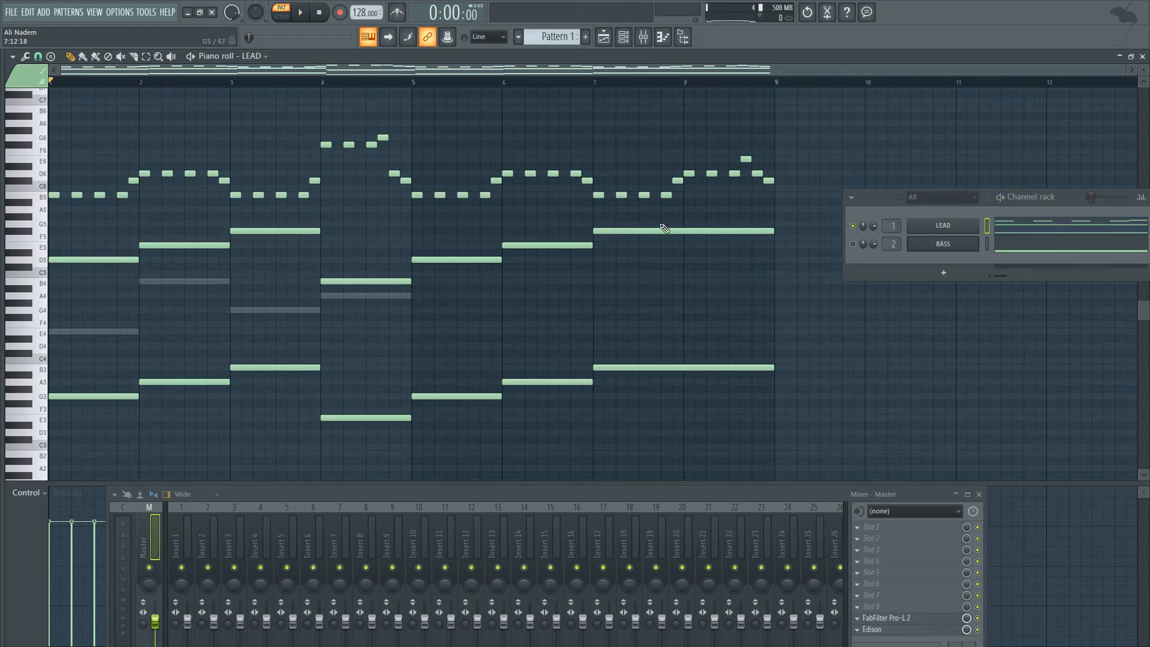
left_click(689, 260)
left_click_drag(501, 82, 600, 82)
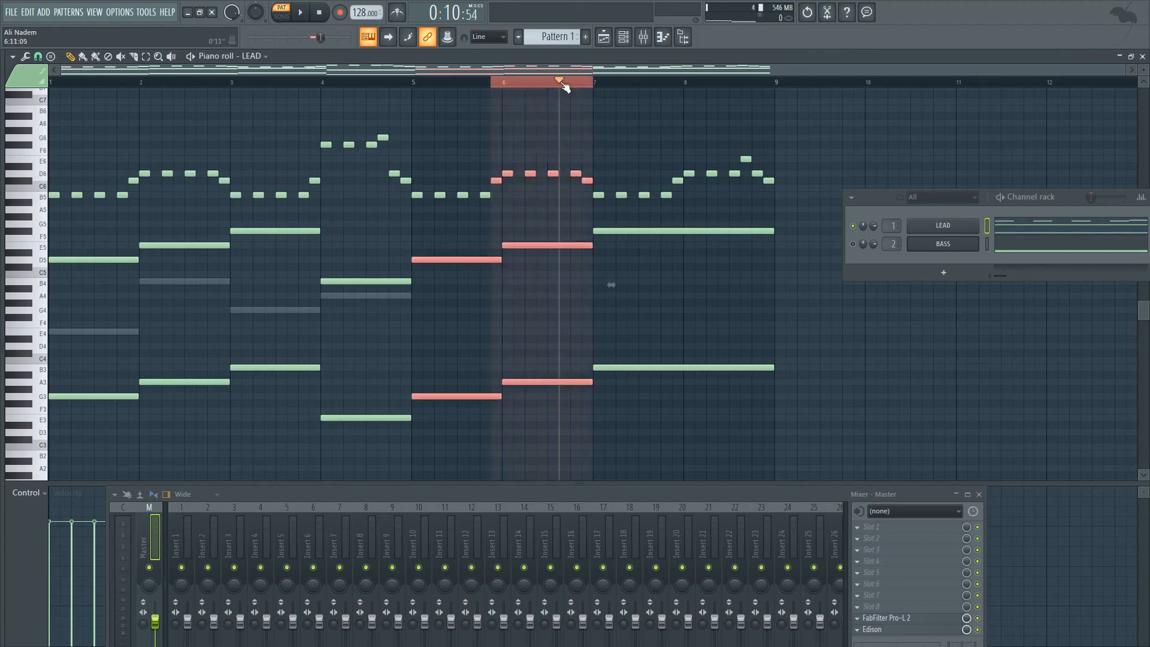
left_click(563, 84)
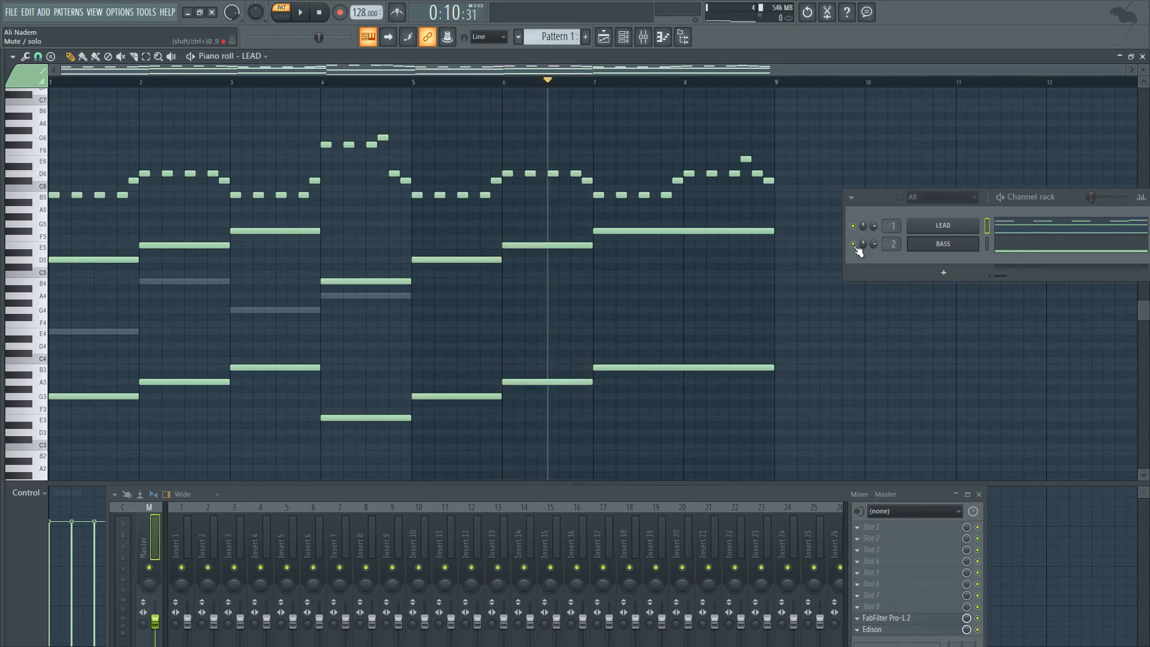
Open the BASS channel's piano roll and delete its notes in bars 2, 3 and 4
left_click(1023, 251)
left_click(1012, 246)
left_click(1012, 247)
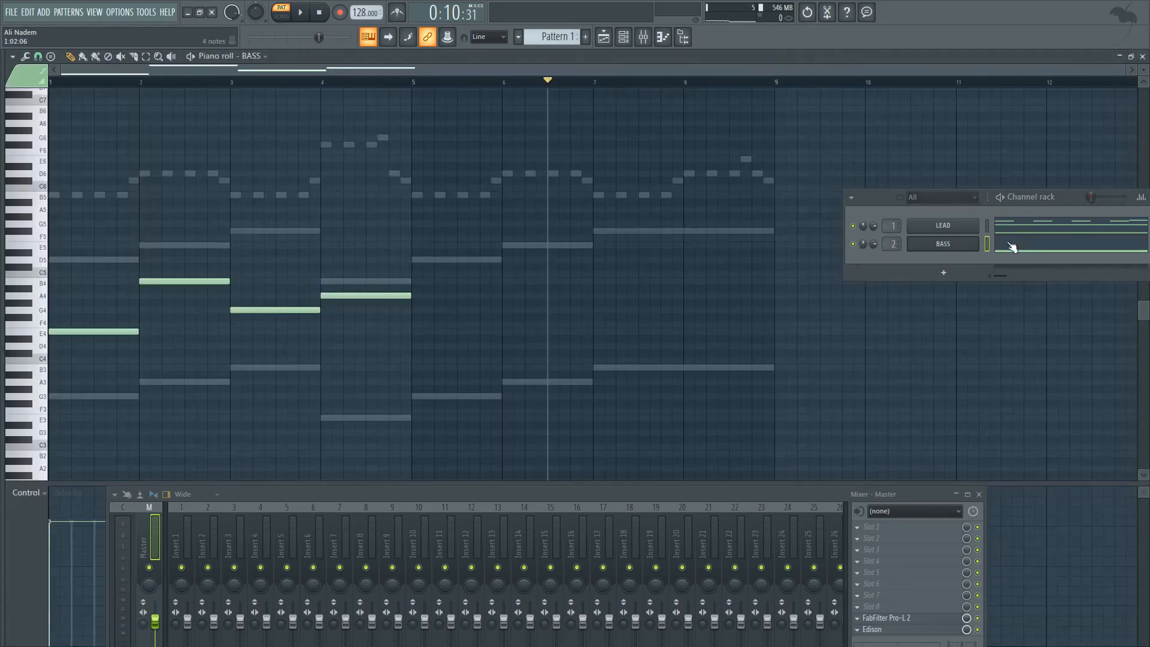
right_click(342, 295)
right_click(160, 281)
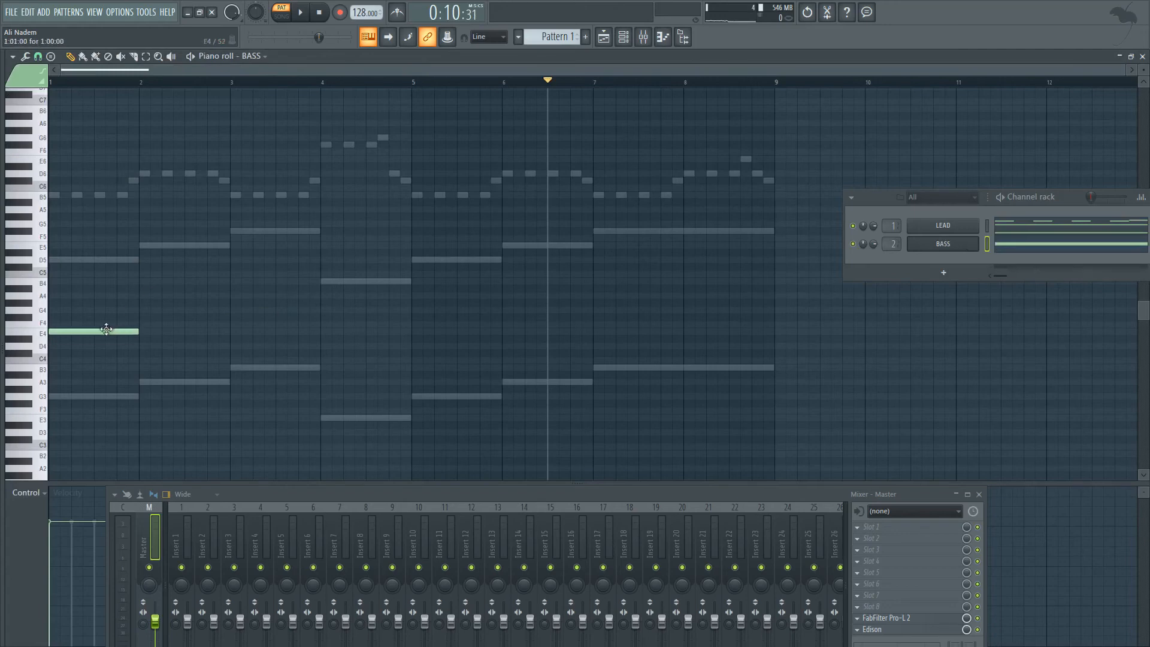
scroll(224, 329, "down", 1)
scroll(223, 328, "up", 1)
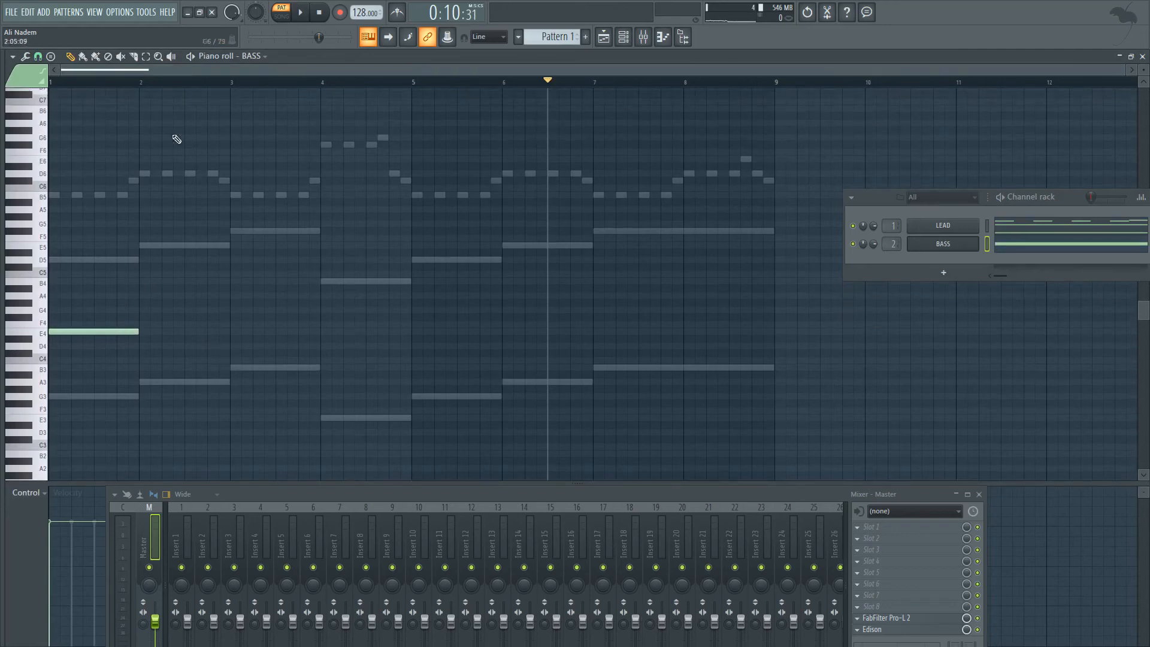
left_click(12, 58)
mouse_move(37, 117)
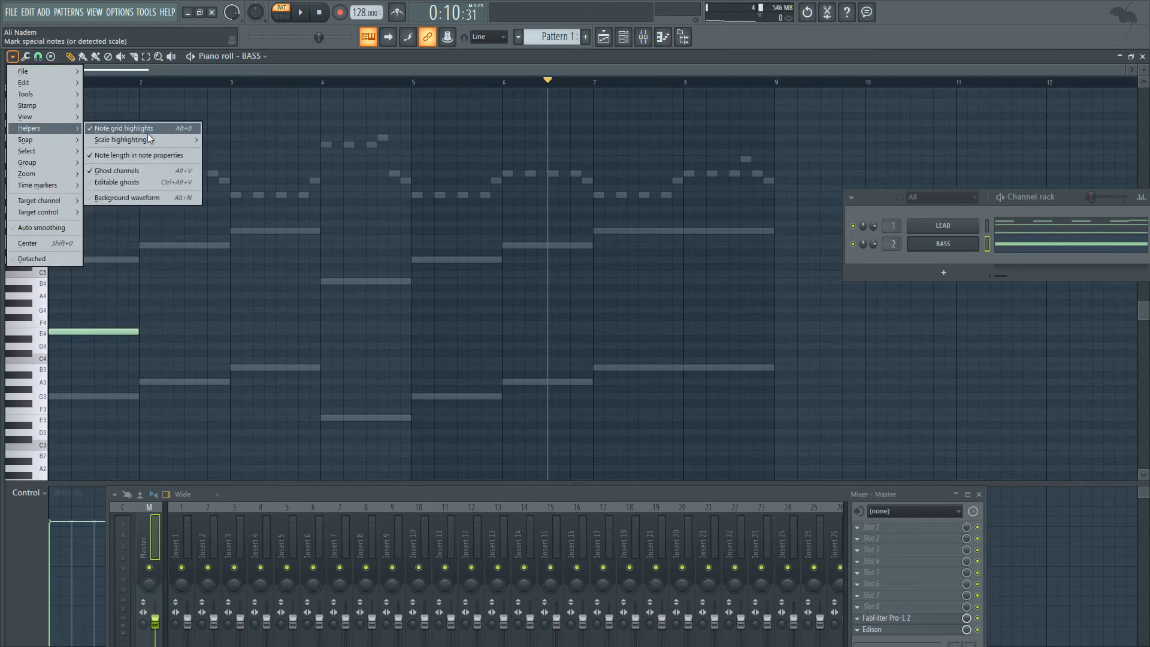
left_click(310, 74)
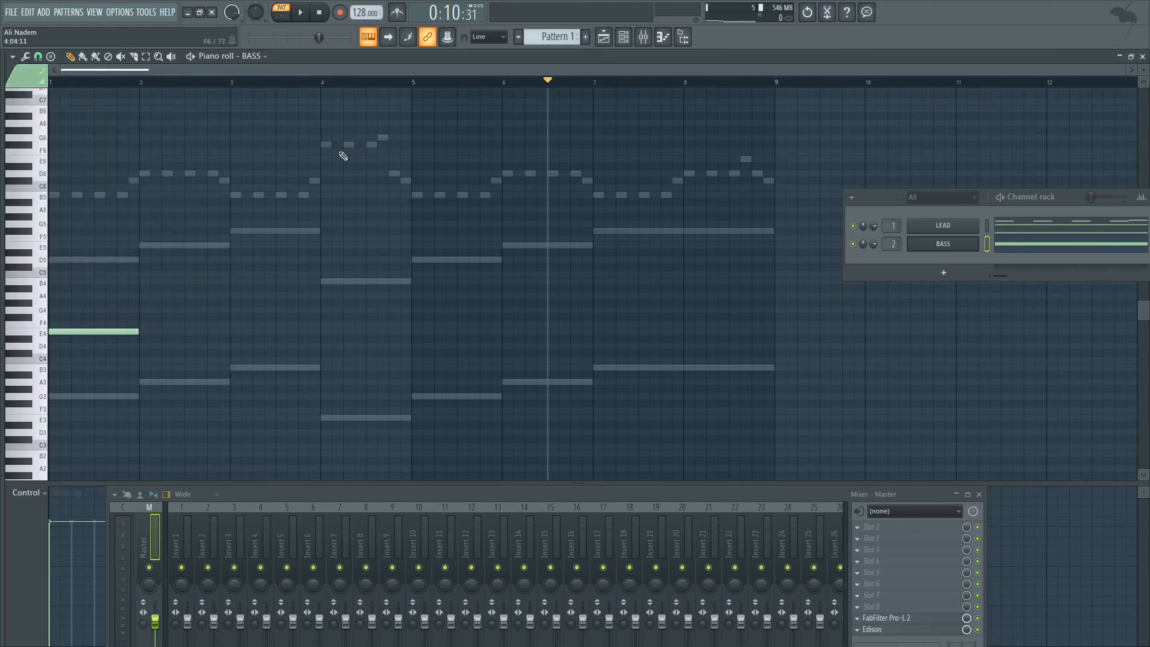
Replace the BASS note in bar 1 with a one-bar G3 note matching the LEAD root
scroll(389, 181, "down", 1)
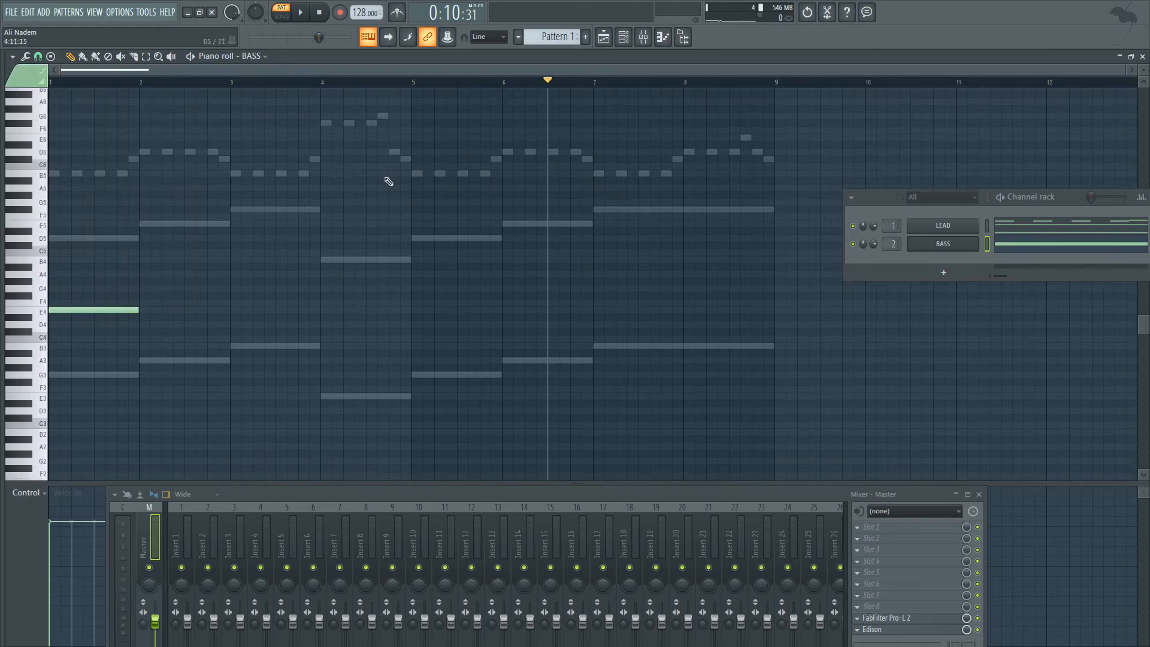
left_click_drag(94, 308, 65, 324)
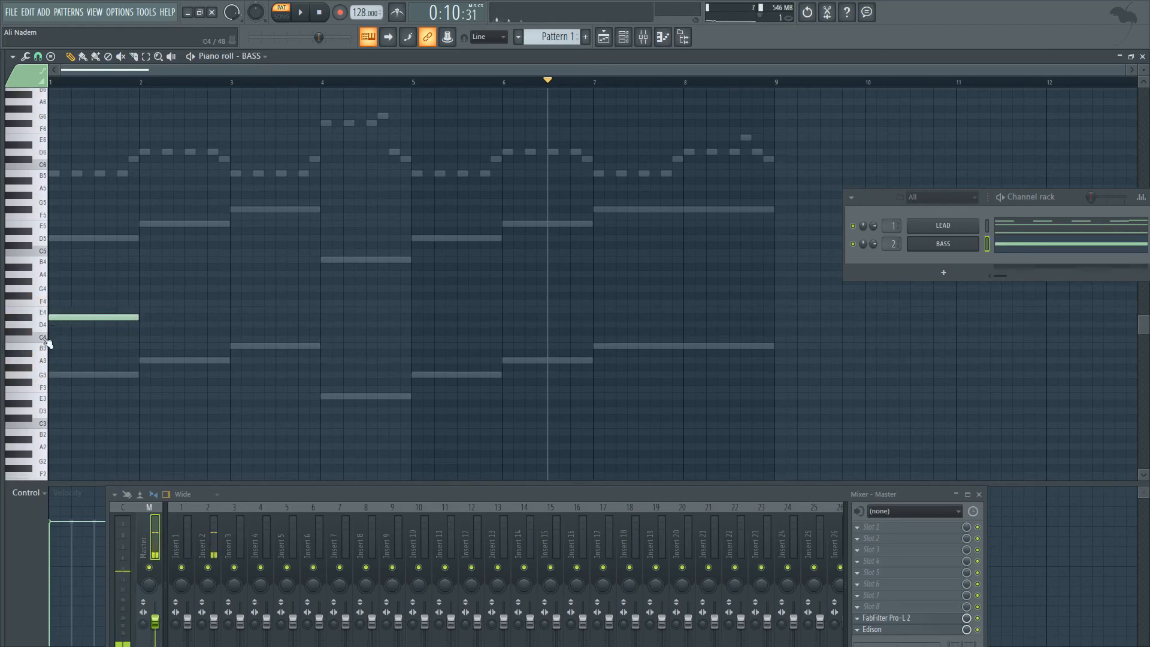
left_click(77, 376)
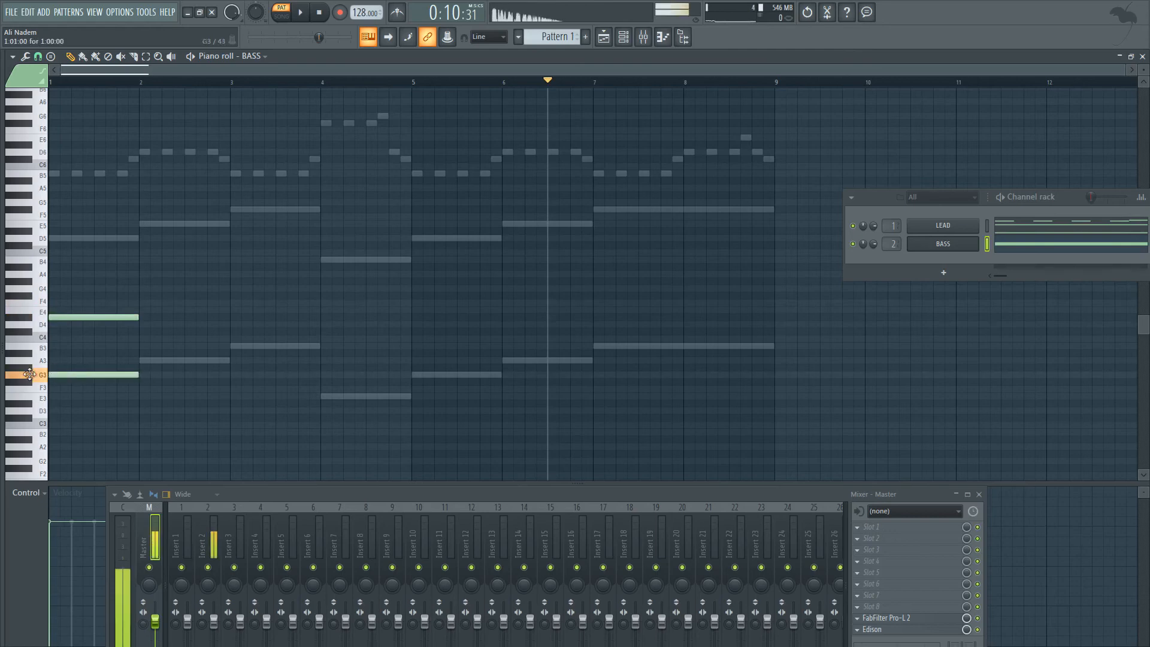
right_click(91, 315)
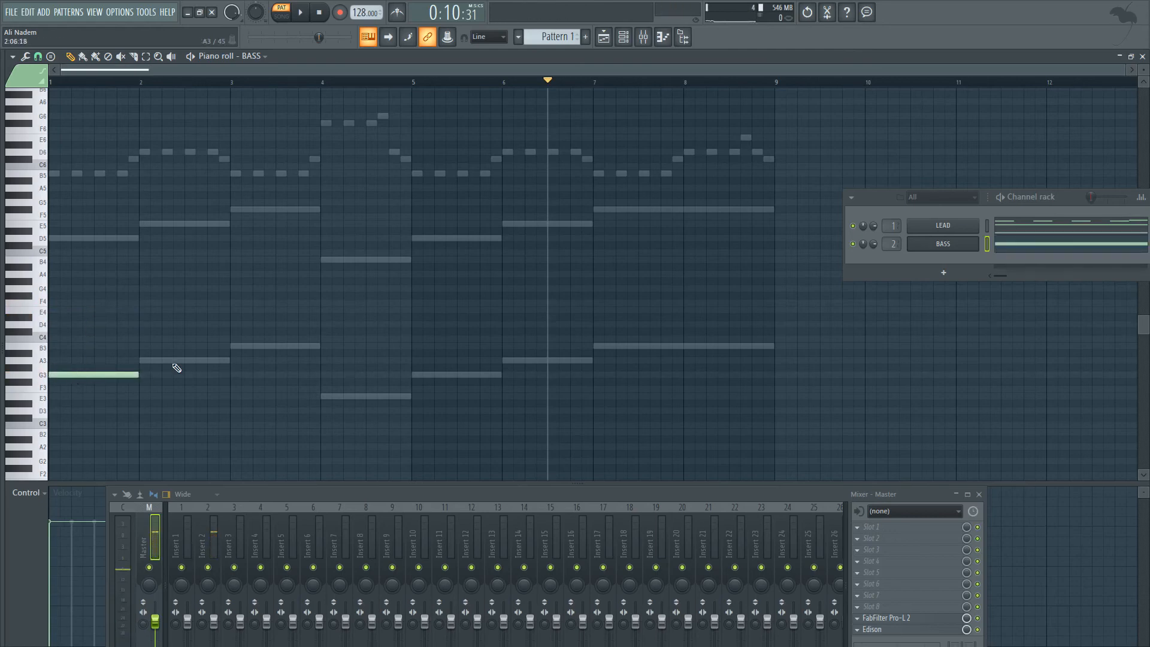
Add one-bar BASS notes following the LEAD roots: A3 in bar 2 and B3 in bar 3
left_click(151, 362)
left_click(231, 349)
right_click(174, 365)
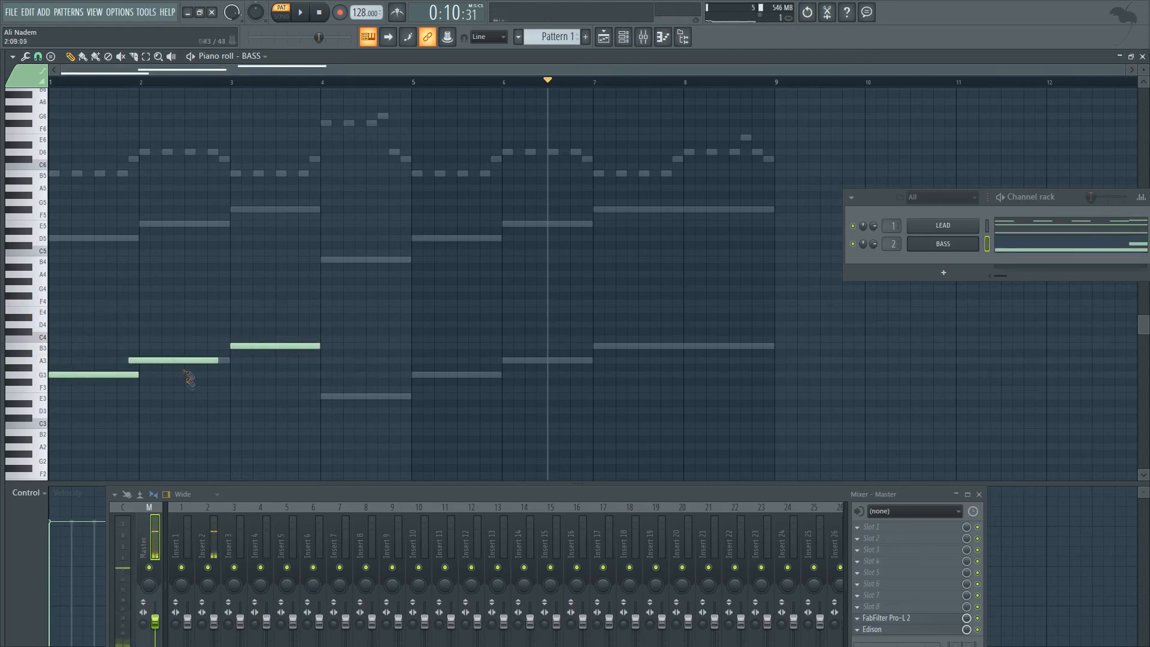
left_click_drag(206, 362, 218, 361)
Add BASS notes E3 in bar 4, G3 in bar 5 and A3 in bar 6, plus a B3 spanning bars 7 and 8
left_click(328, 398)
left_click(419, 376)
left_click(512, 362)
left_click(601, 348)
left_click_drag(683, 347, 779, 350)
Raise all BASS notes by one octave and play the pattern back
scroll(264, 284, "down", 1)
key("ctrl+a")
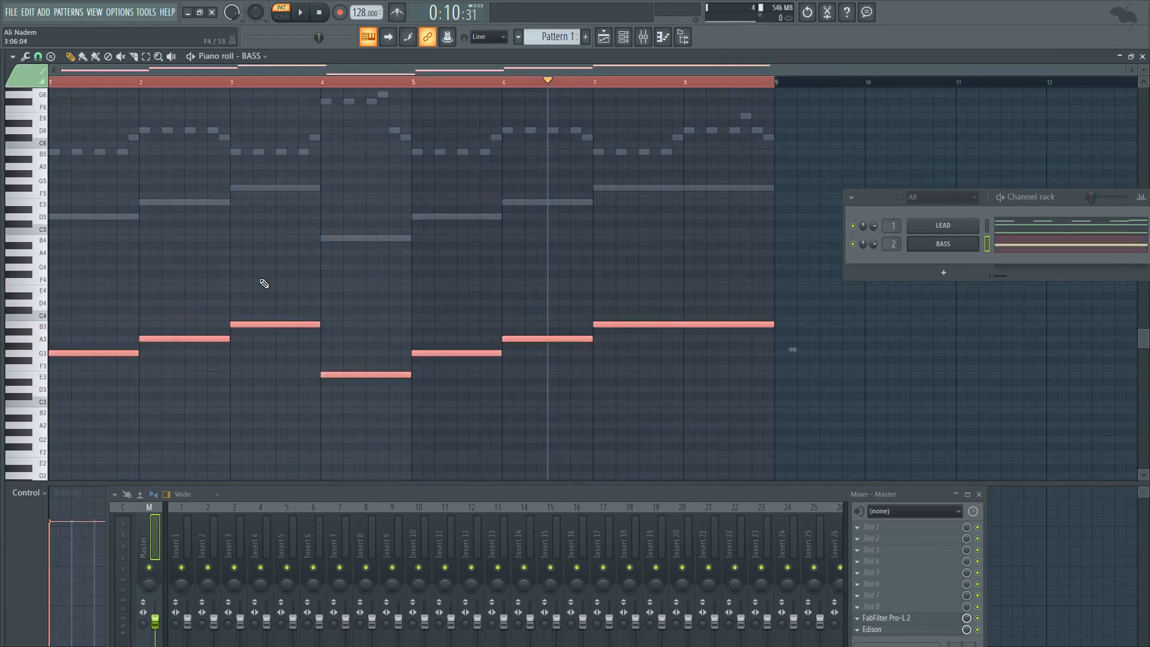
key("ctrl+Up")
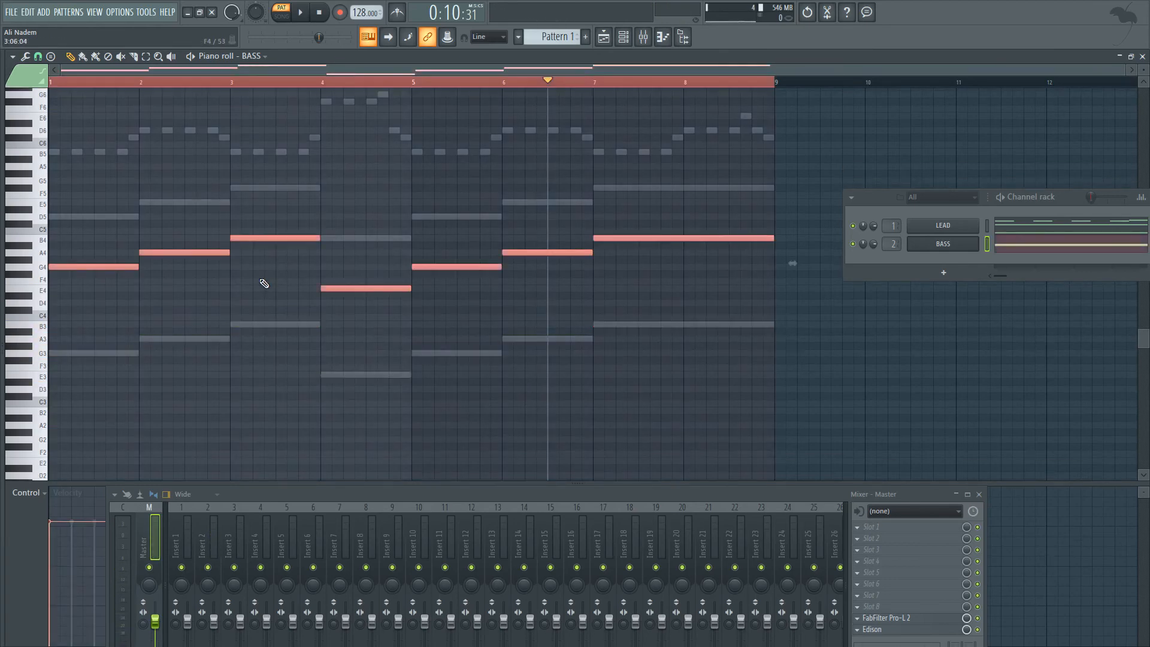
key("space")
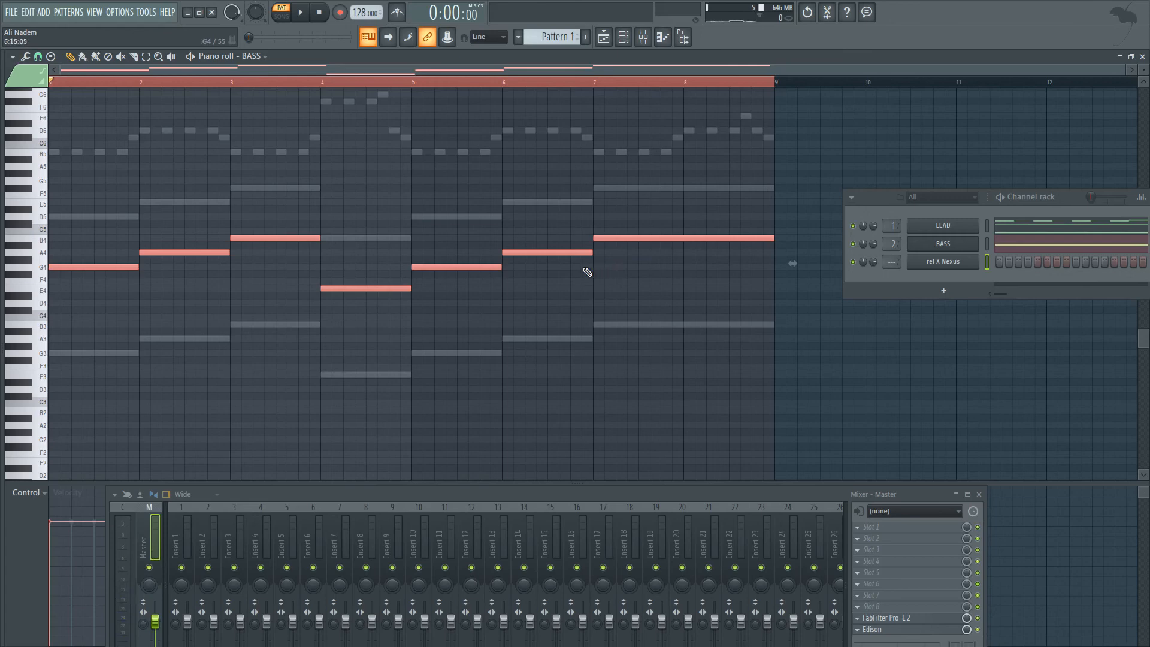
Route the reFX Nexus channel to mixer track 3 and open its piano roll
left_click_drag(900, 262, 900, 255)
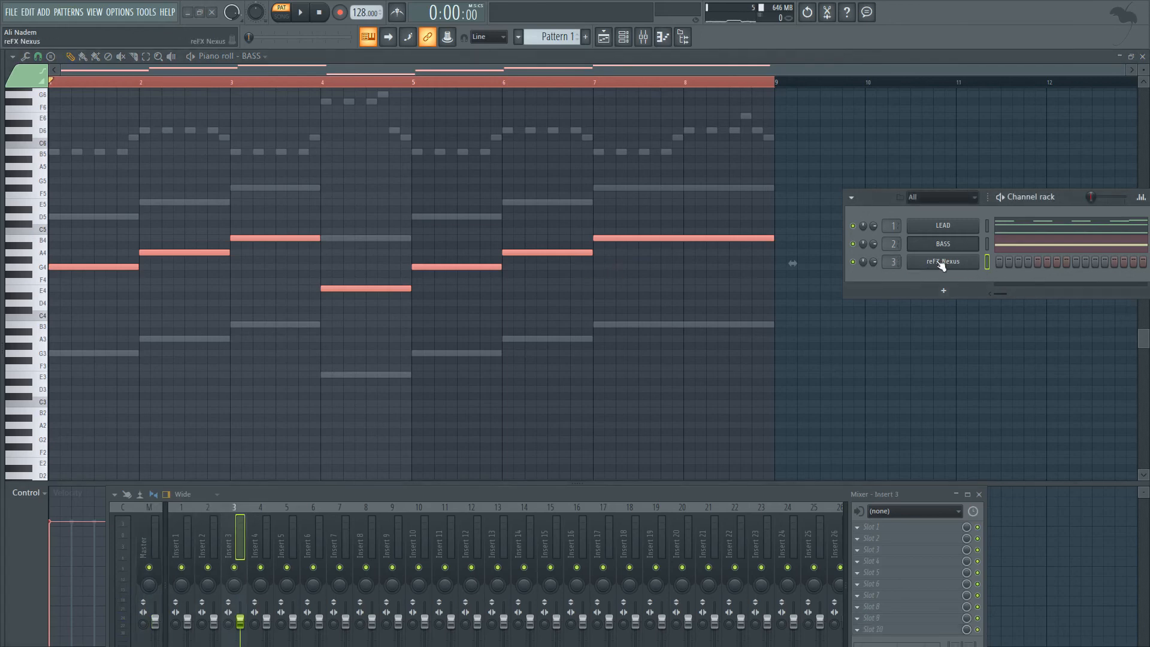
right_click(941, 264)
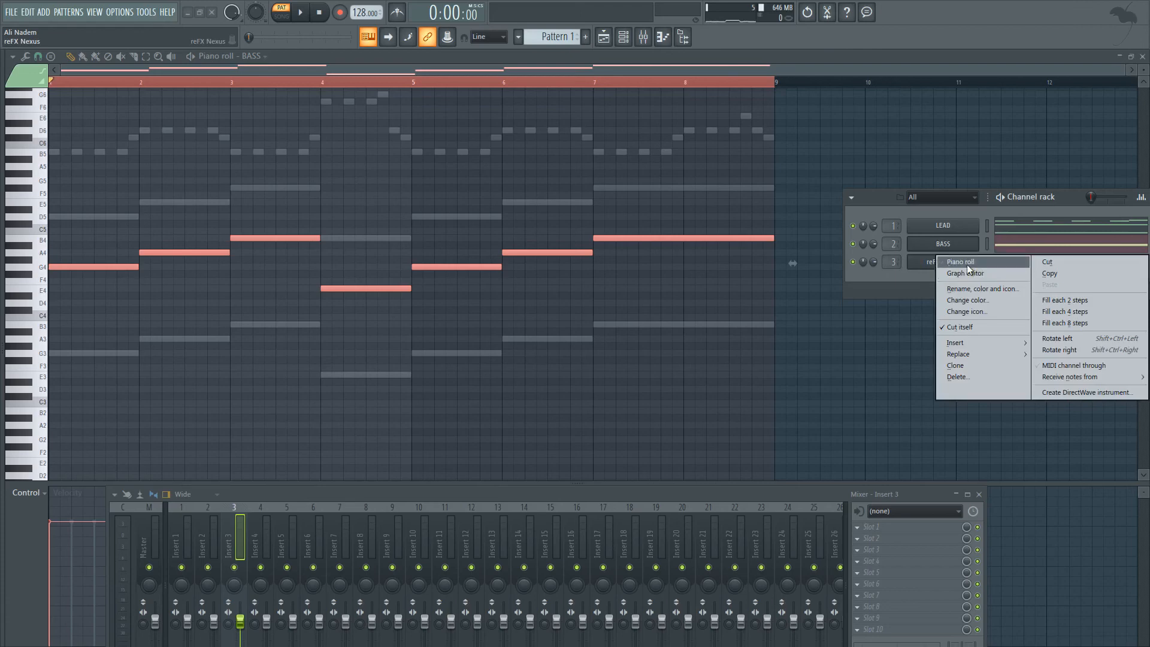
left_click(969, 269)
scroll(252, 257, "up", 4)
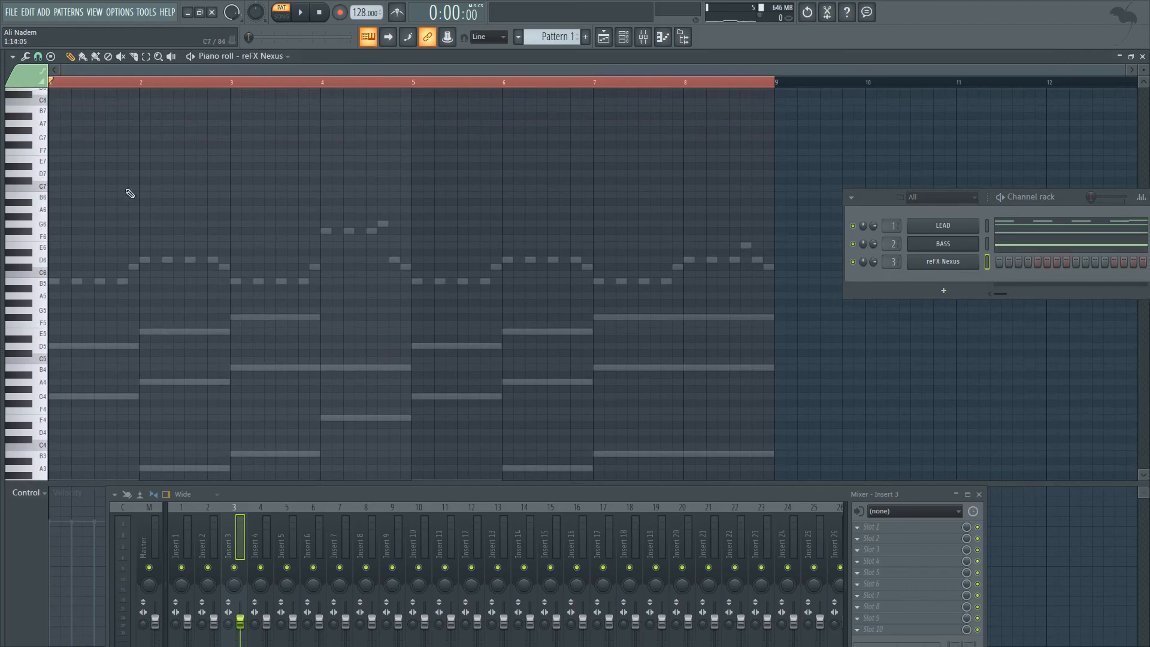
Place a one-bar F#7 note in bar 1 of the reFX Nexus part while the pattern plays
key("space")
left_click(60, 151)
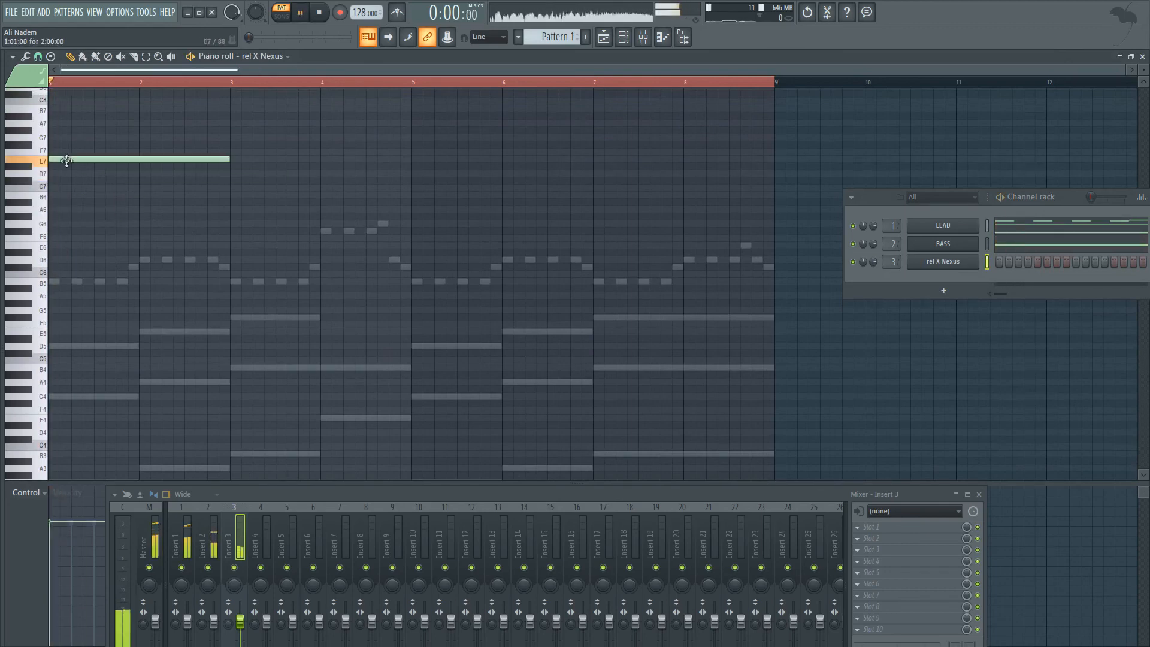
left_click_drag(27, 153, 31, 145)
left_click_drag(228, 146, 139, 148)
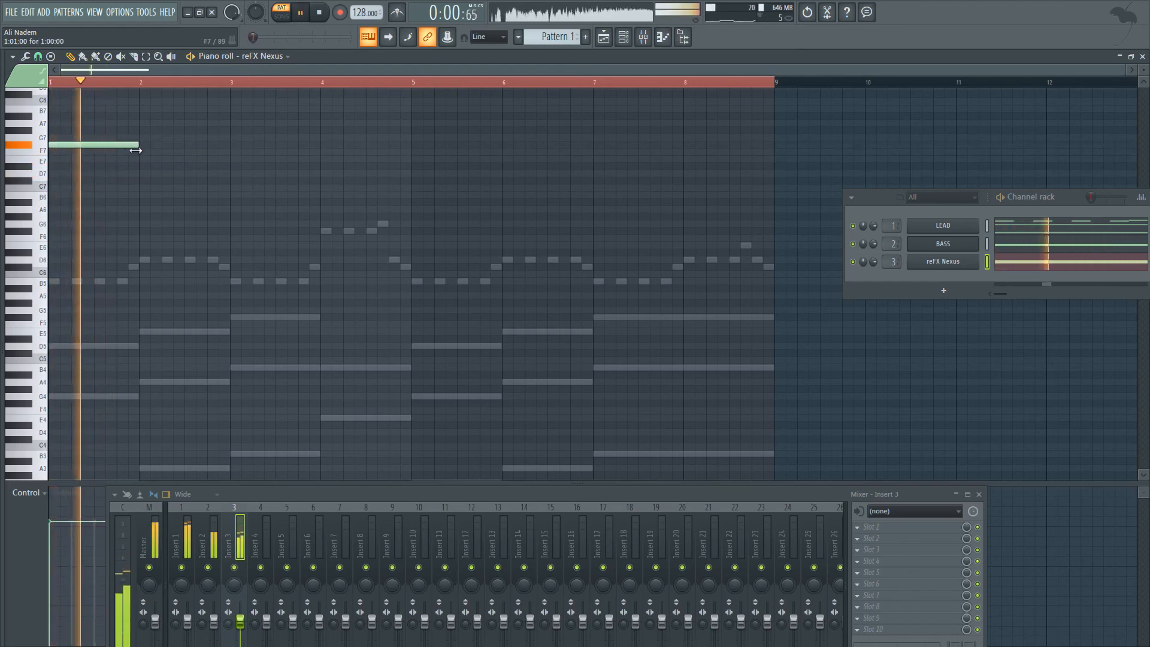
Add one-bar reFX Nexus notes C#7 in bar 2, D7 in bar 3 and E7 in bar 4, checking them against playback
left_click(181, 182)
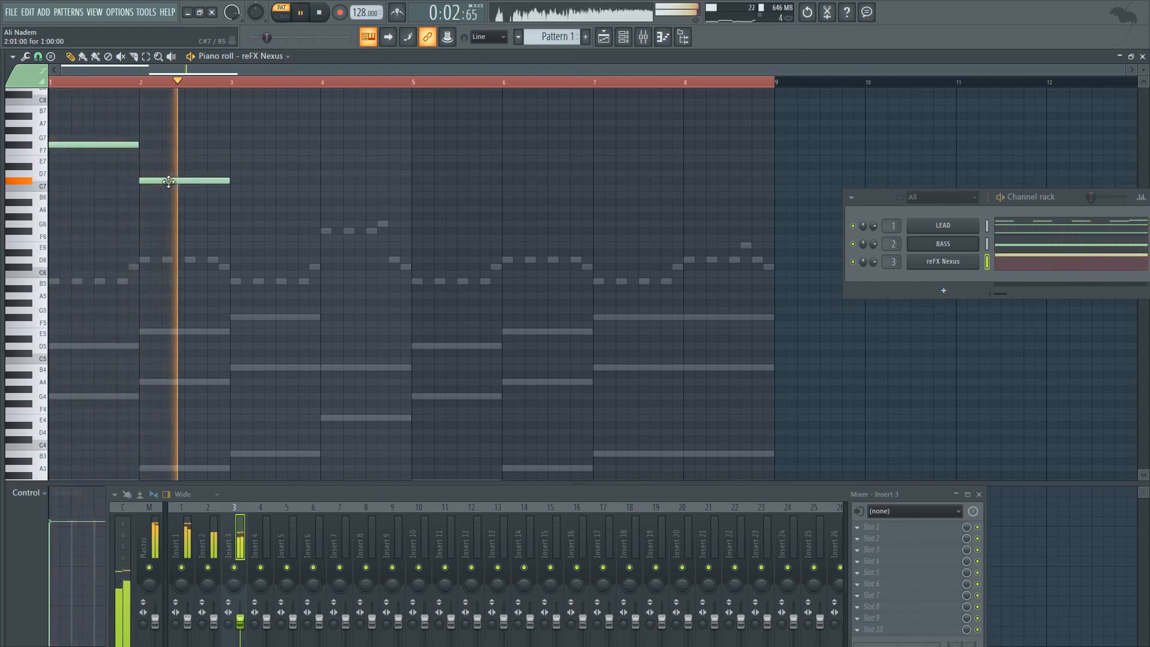
key("space")
left_click(168, 180)
left_click(234, 174)
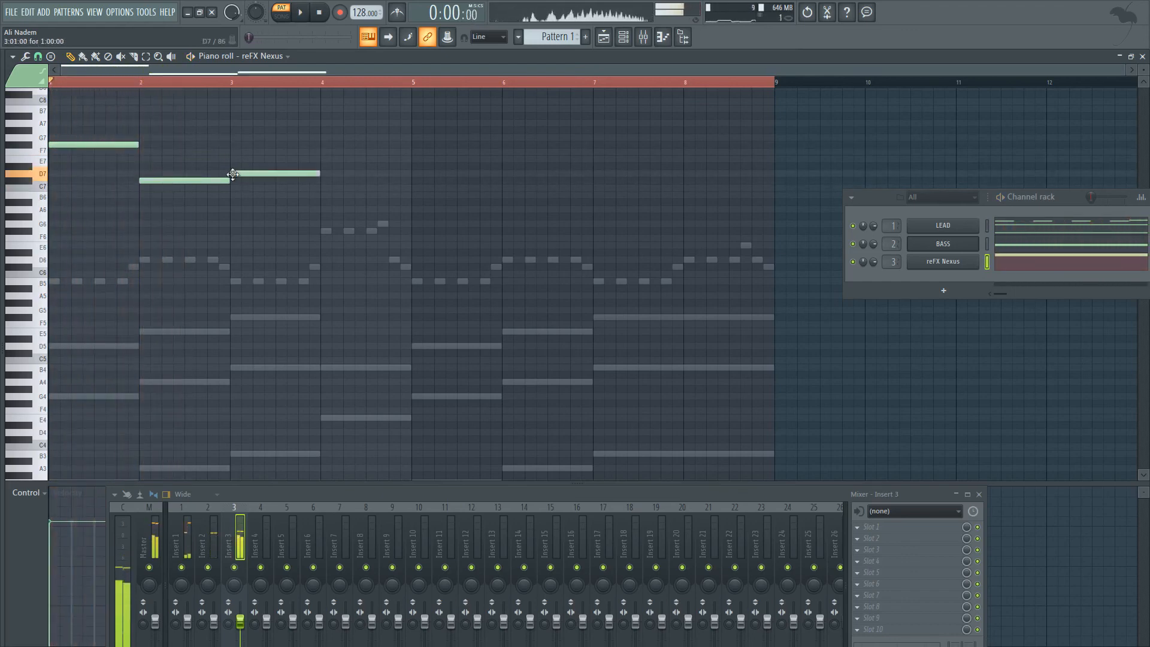
key("space")
left_click(335, 159)
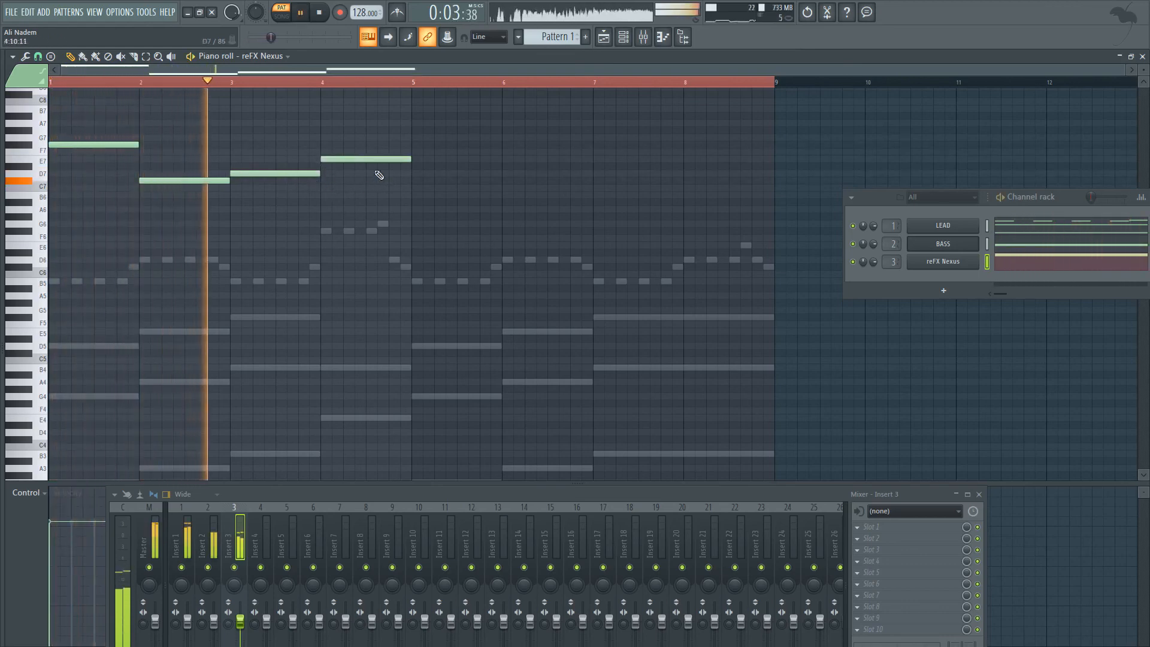
key("ctrl+z")
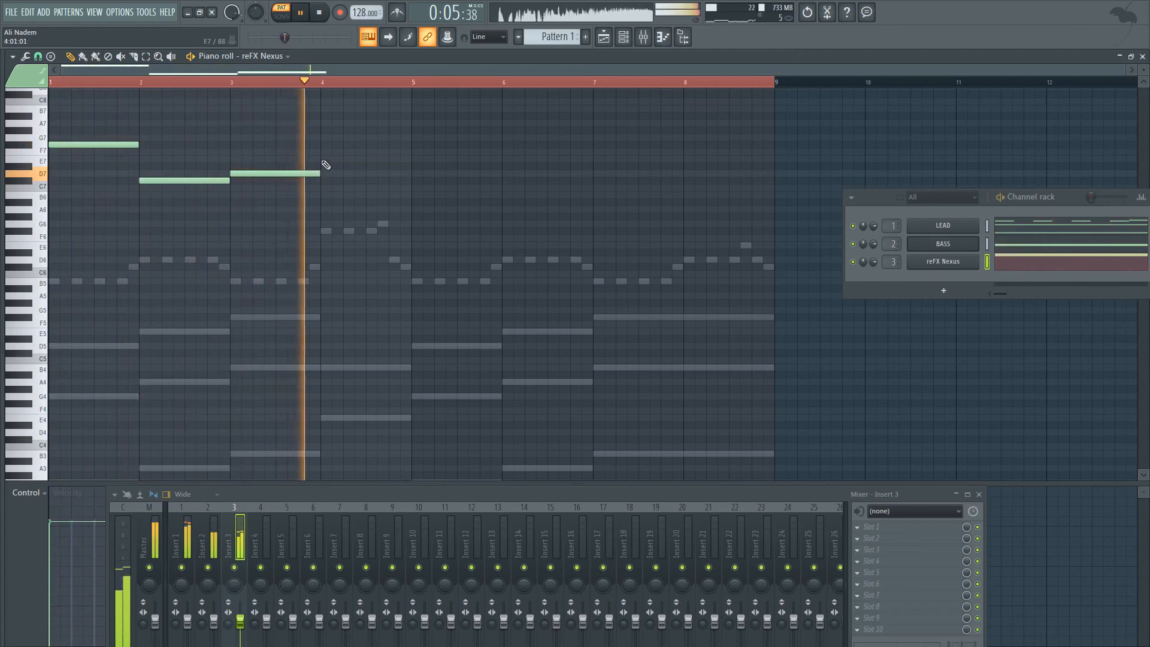
left_click(329, 159)
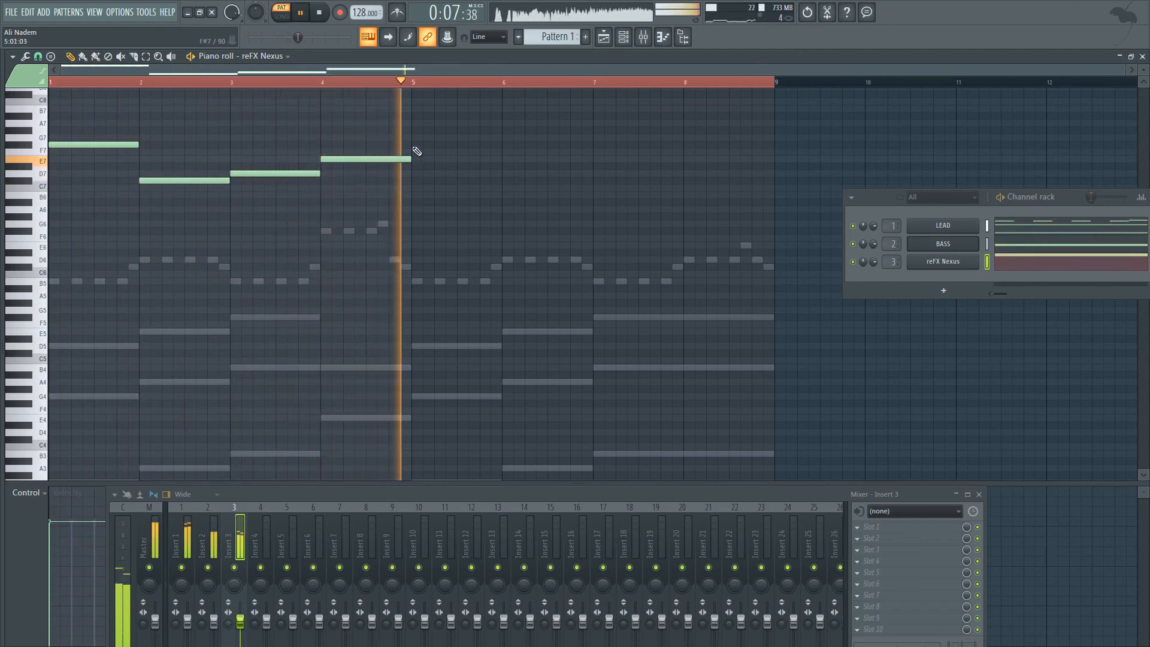
Add one-bar reFX Nexus notes B6 in bar 5 and C#7 in bar 6, and restart playback
left_click(403, 145)
key("space")
left_click_drag(454, 145, 463, 202)
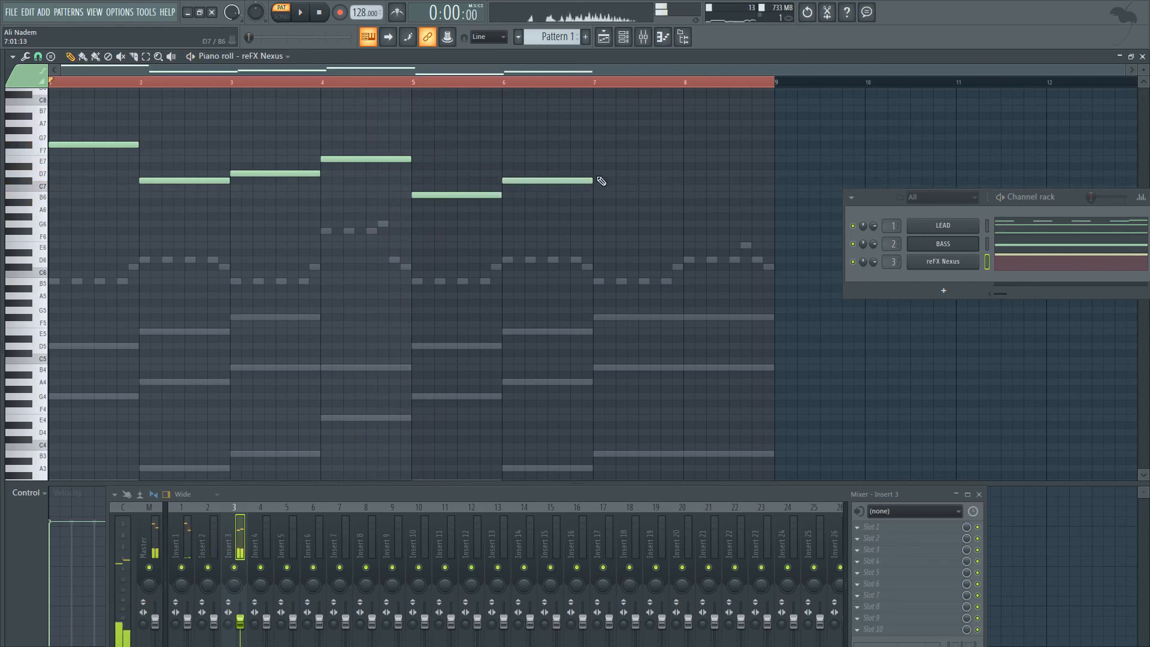
key("space")
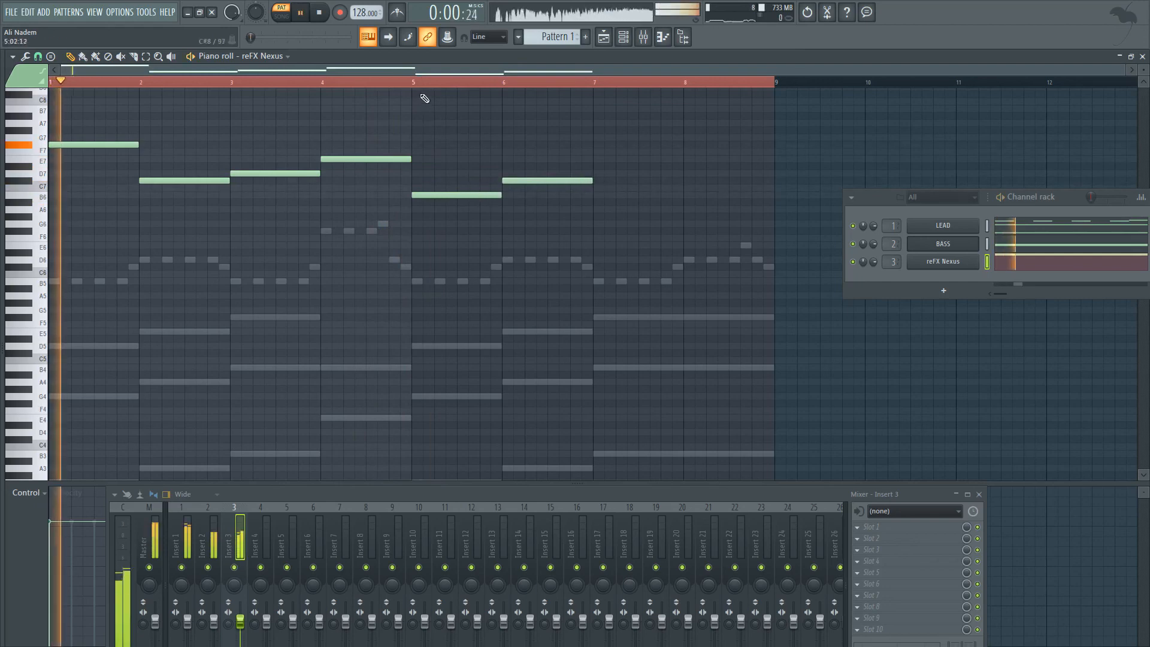
Play from bar 5 and add one-bar reFX Nexus notes D7 in bar 7 and E7 in bar 8
left_click(423, 81)
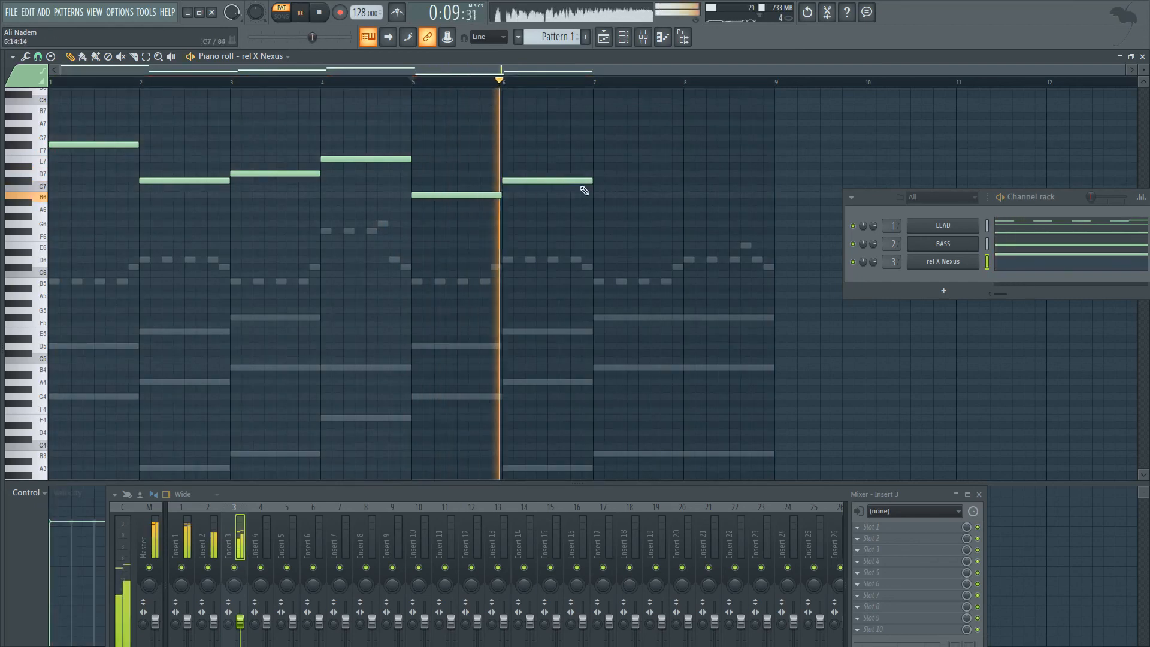
left_click(601, 173)
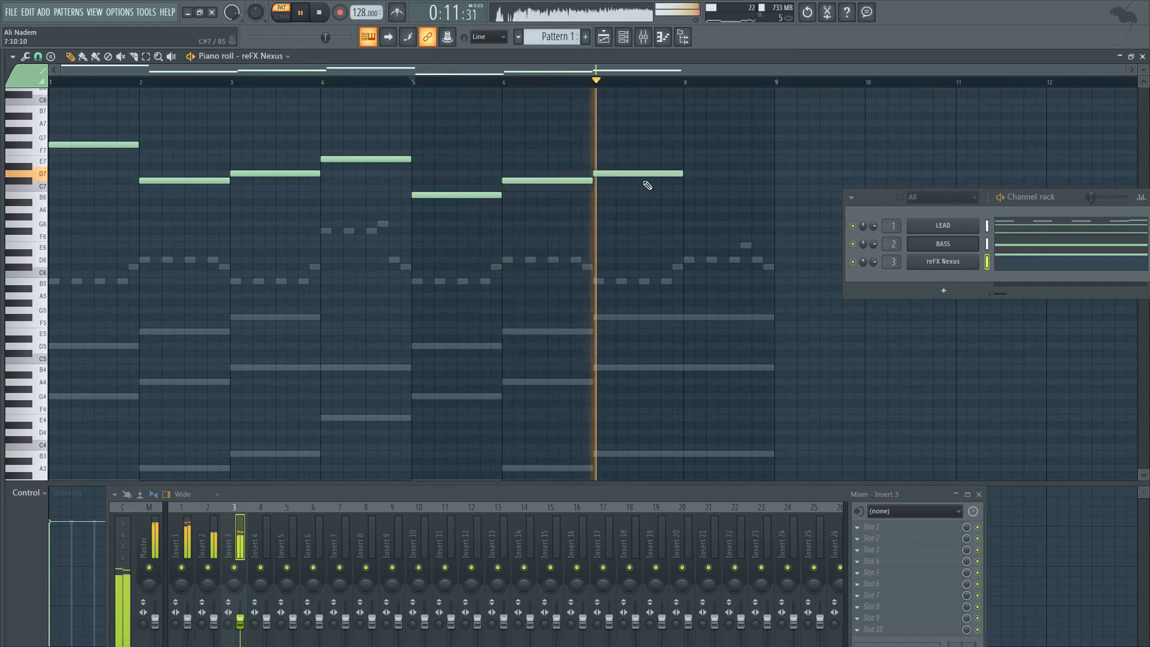
left_click(685, 159)
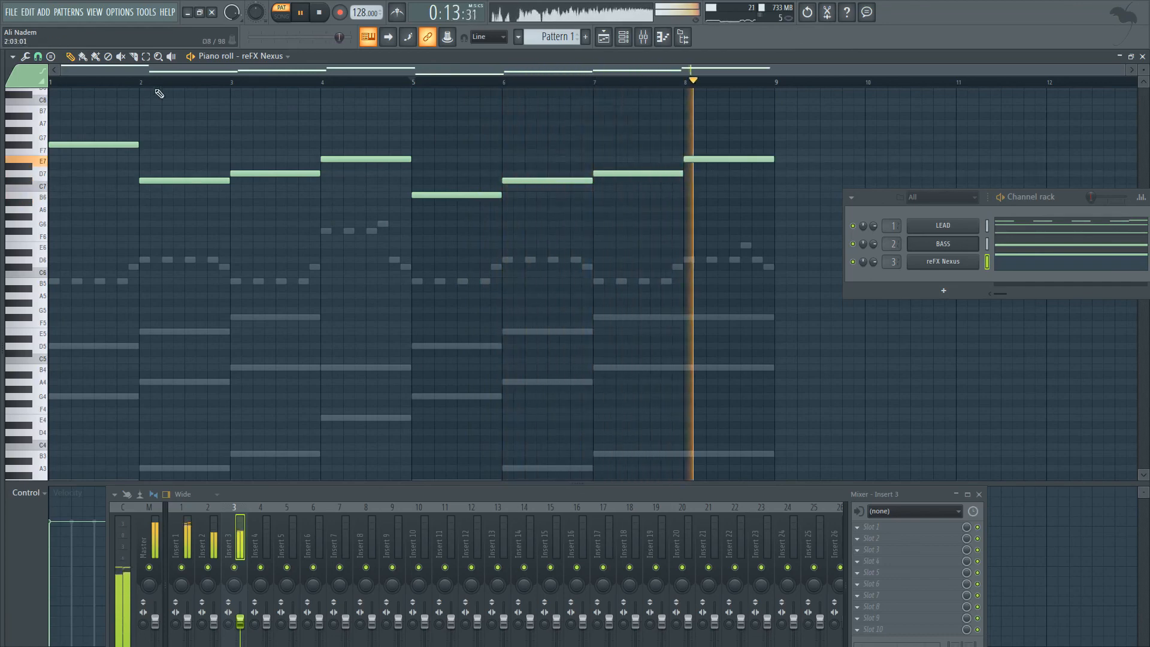
Shorten the bar 8 E7 to half a bar, follow it with quarter-bar D7 and C#7 notes, and play from bar 1
key("space")
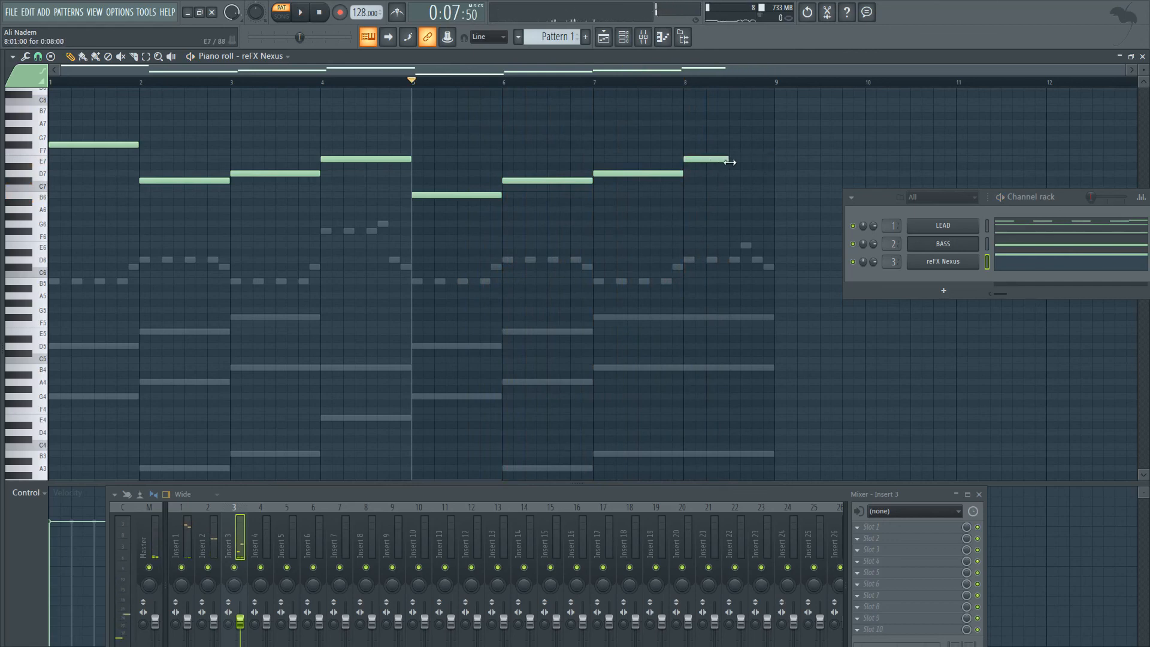
left_click(730, 174)
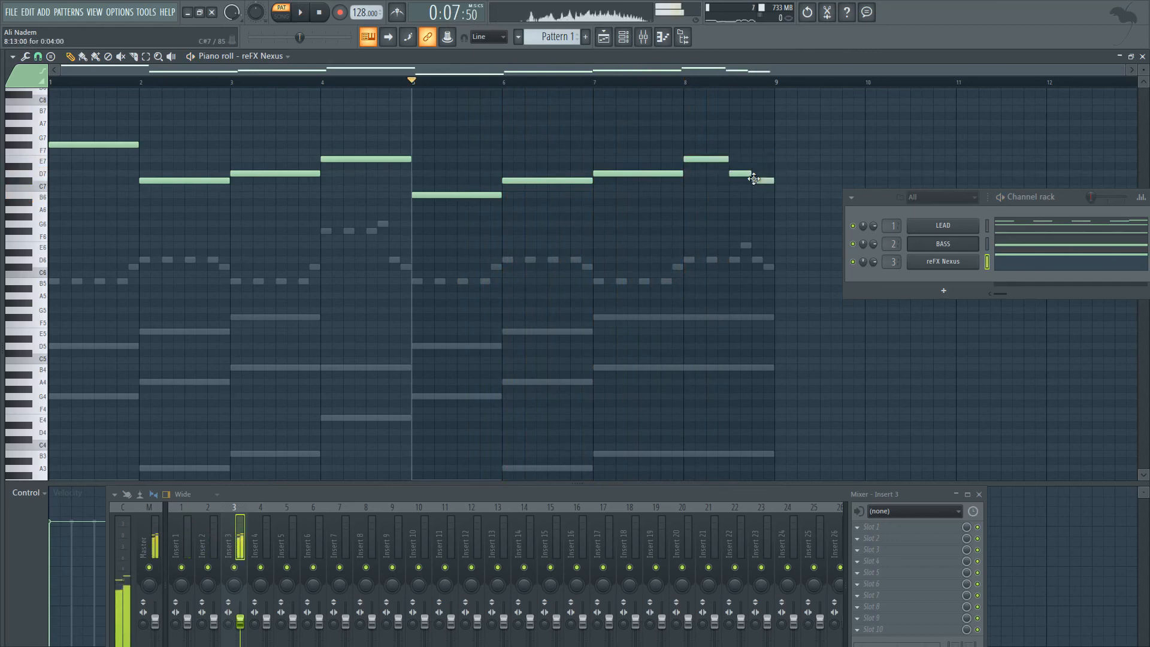
key("space")
left_click(52, 82)
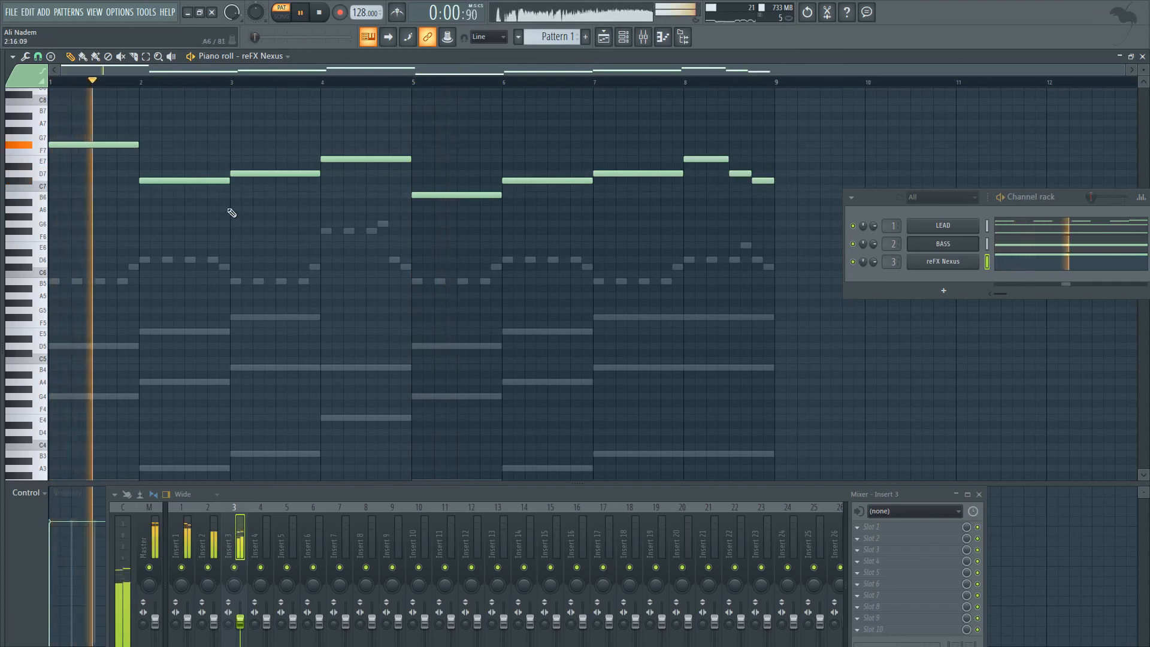
Lower the reFX Nexus note in bar 1 to B6 and play the pattern back
key("space")
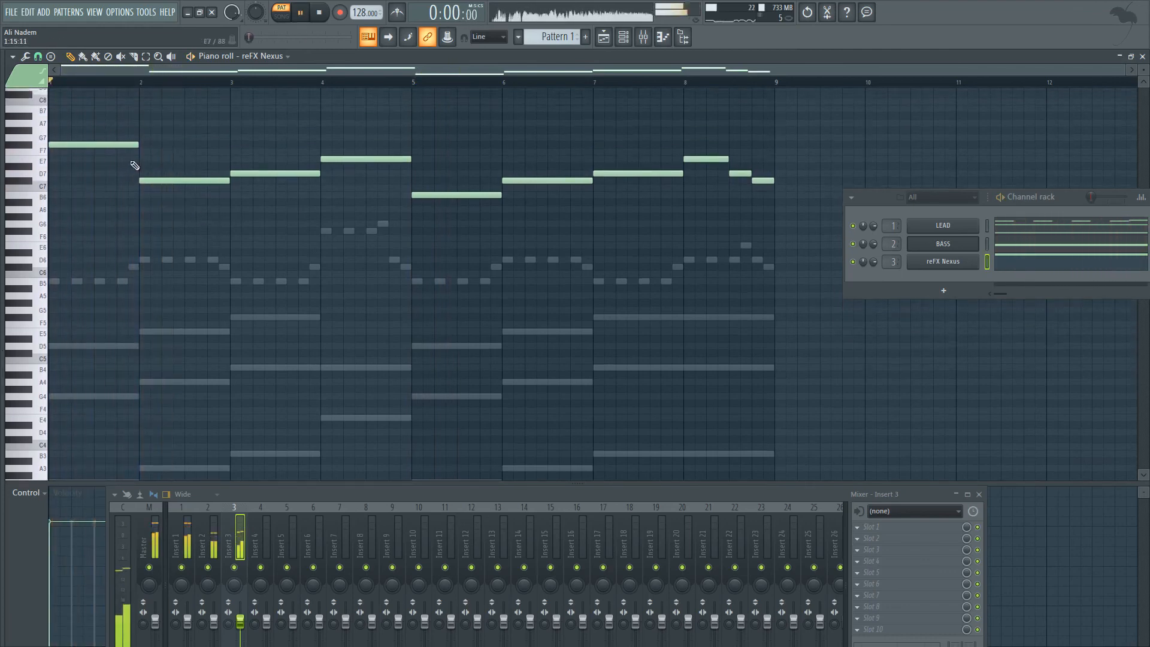
left_click_drag(97, 146, 78, 198)
key("space")
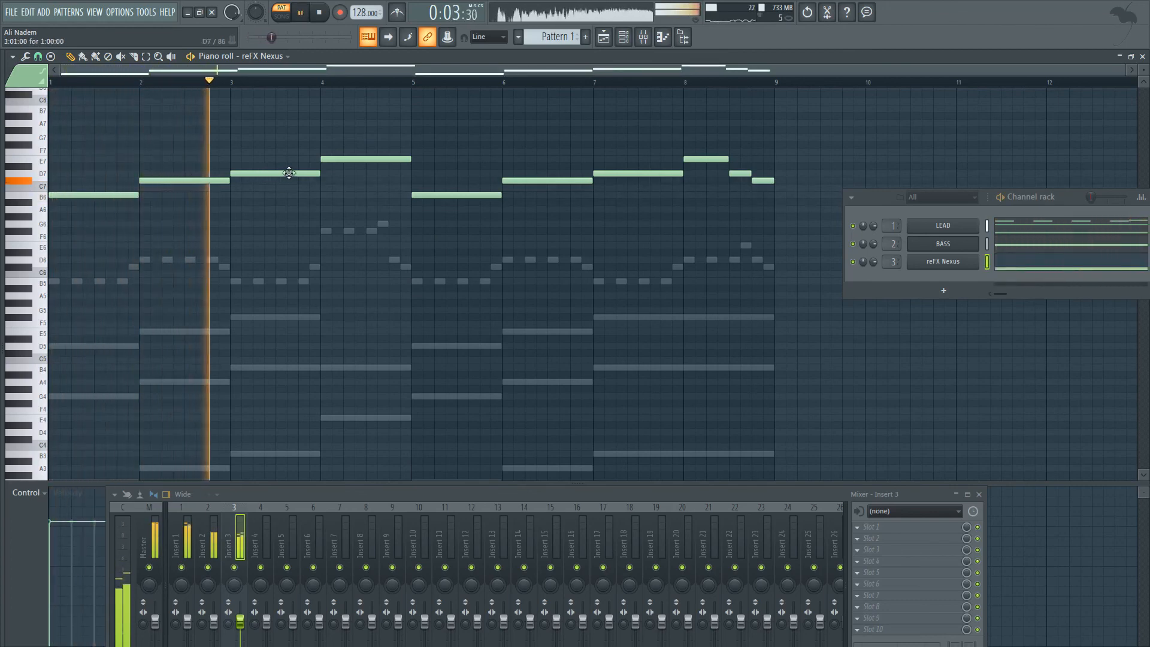
Delete the reFX Nexus notes in bars 2 and 3 and restart playback
right_click(274, 174)
right_click(206, 180)
key("space")
key("space")
key("space")
key("space")
Raise the reFX Nexus note in bar 1 to B7 and replay its start repeatedly
left_click_drag(118, 195, 81, 111)
key("space")
key("space")
key("space")
key("space")
key("space")
key("space")
key("space")
key("space")
key("space")
key("space")
key("space")
key("space")
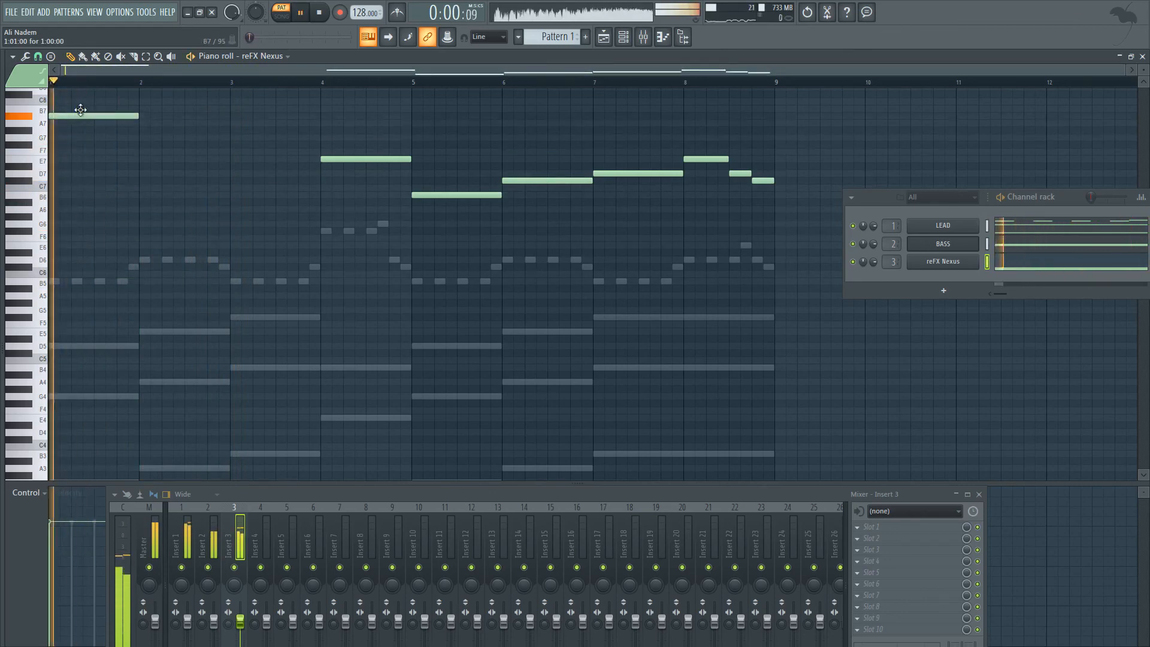
Add a one-bar B7 note in bar 2 and delete the remaining reFX Nexus notes in bars 4 to 8
scroll(80, 118, "up", 1)
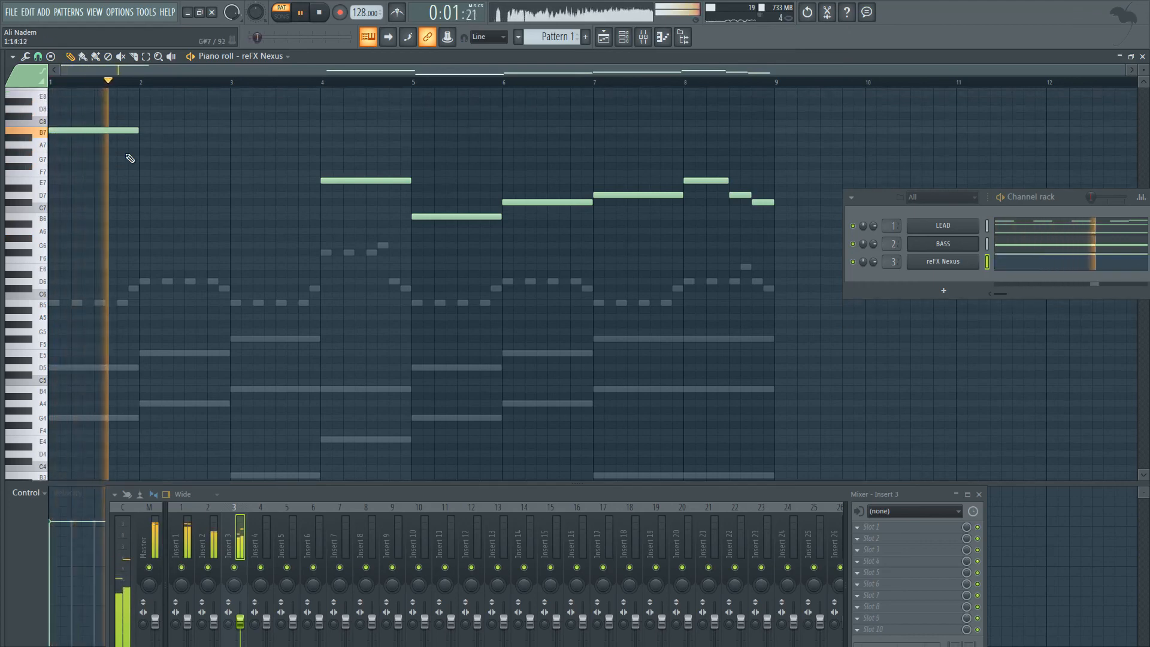
left_click(145, 129)
right_click(403, 181)
right_click(572, 204)
right_click(763, 202)
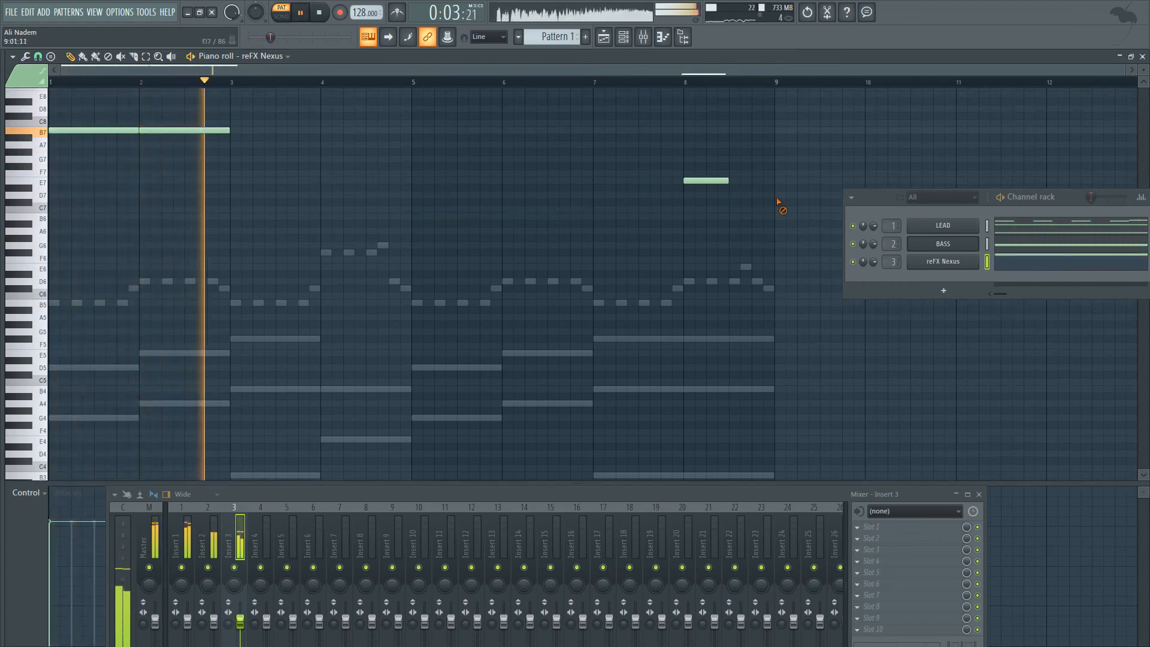
right_click(706, 180)
Make the reFX Nexus part one B7 note held from bar 1 to the end of bar 8, and stop playback
mouse_move(175, 135)
left_mouse_down()
mouse_move(183, 111)
mouse_move(168, 128)
mouse_move(773, 171)
left_mouse_up()
key("Delete")
key("space")
left_click(150, 82)
left_click(319, 12)
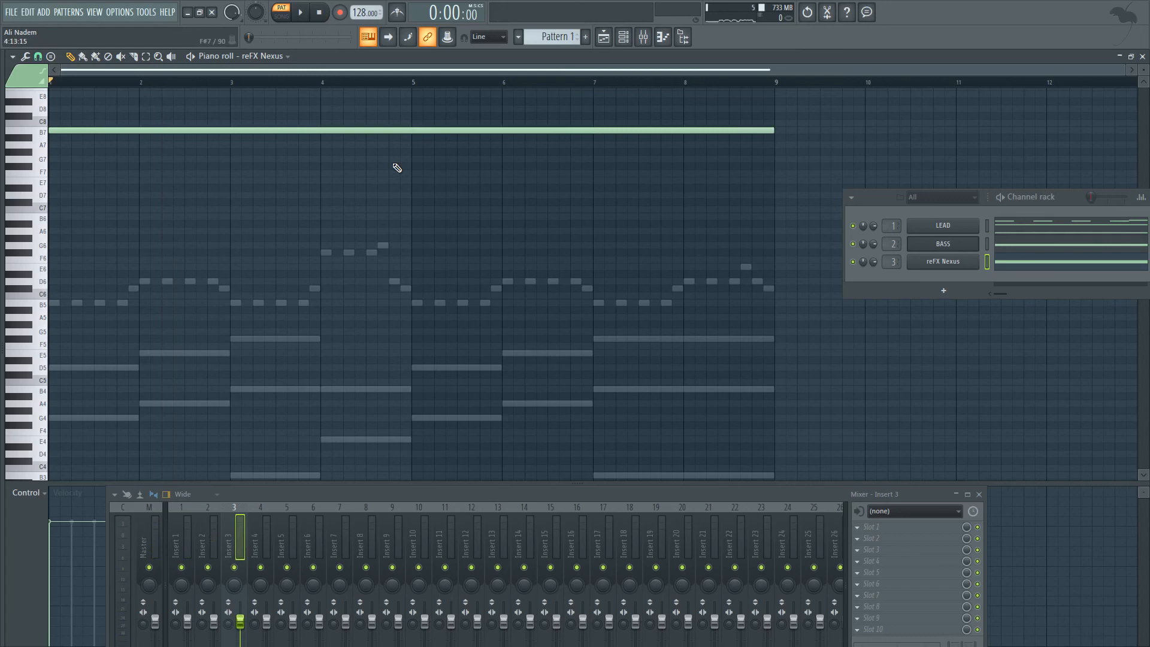
Lower the sustained reFX Nexus note by one octave to B6 and play the pattern
scroll(386, 204, "down", 3)
scroll(359, 216, "up", 3)
scroll(311, 225, "up", 3)
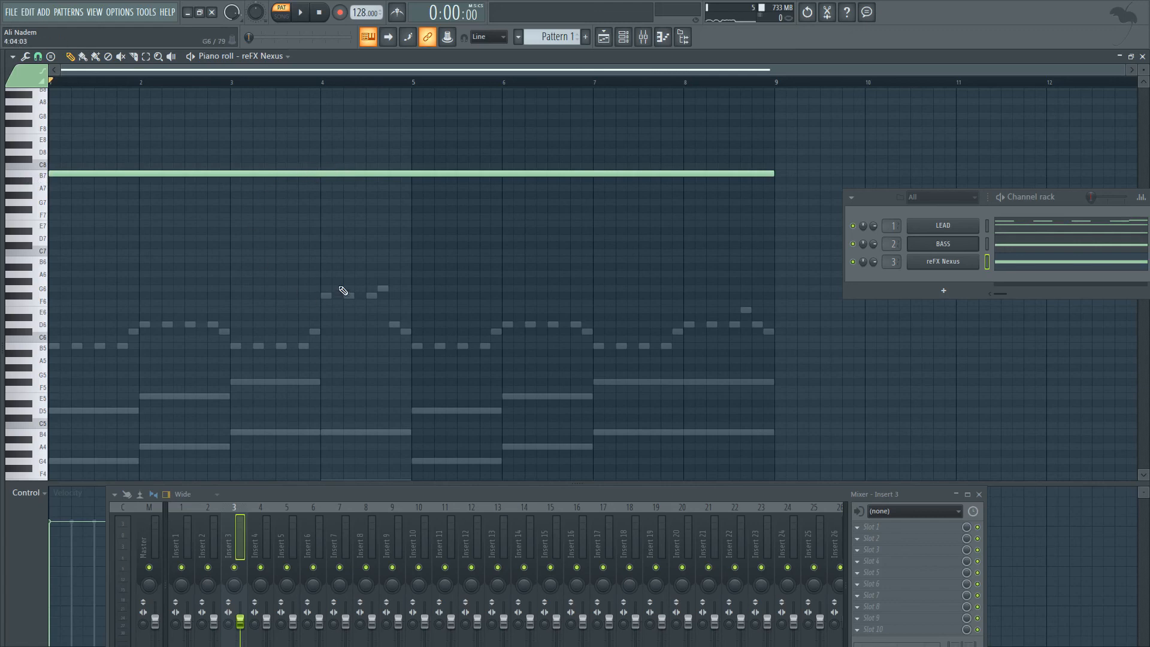
key("ctrl+a")
key("ctrl+Down")
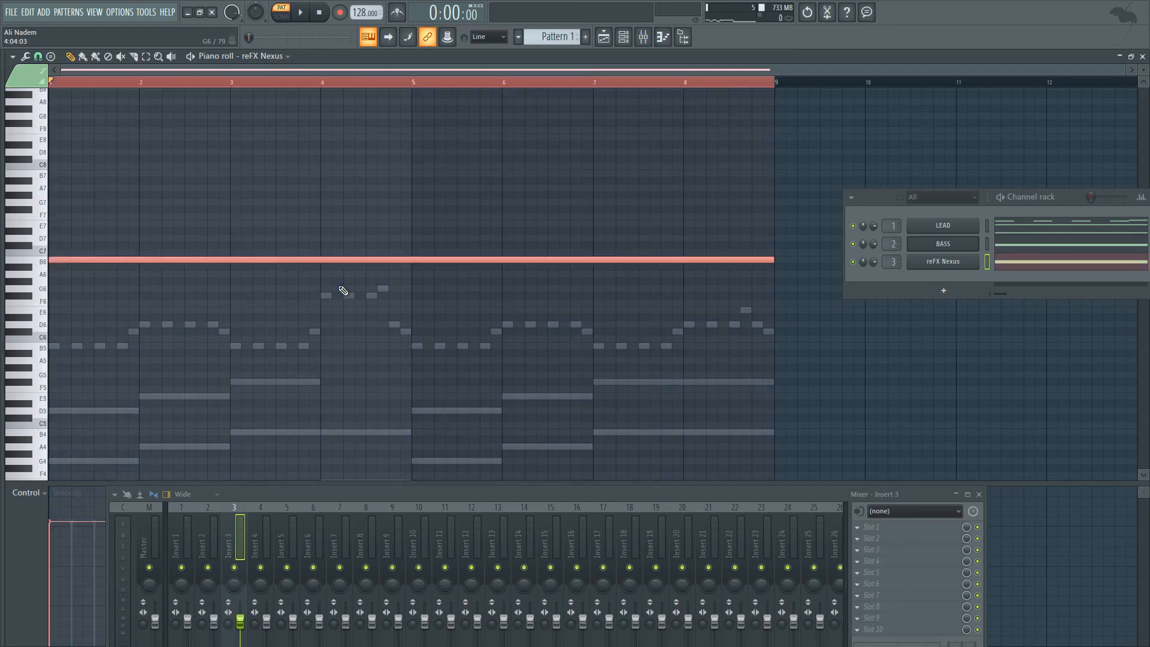
key("space")
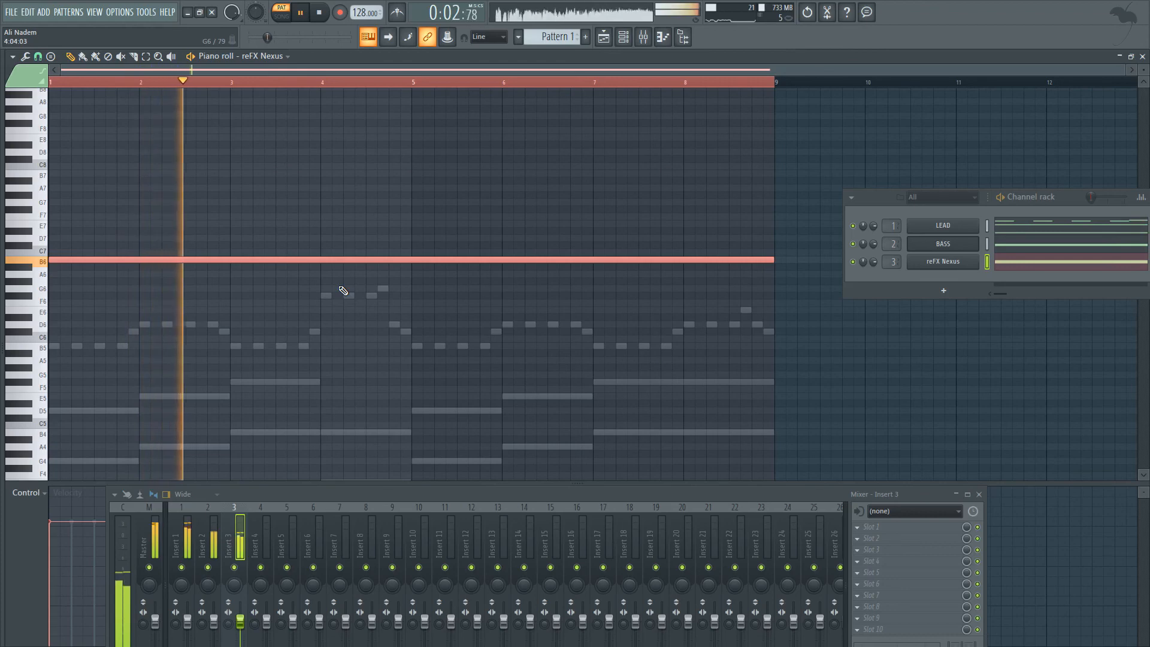
Deselect the sustained B6 note, listen to the LEAD, BASS and reFX Nexus parts together, and stop playback
left_click(700, 290)
right_click(700, 290)
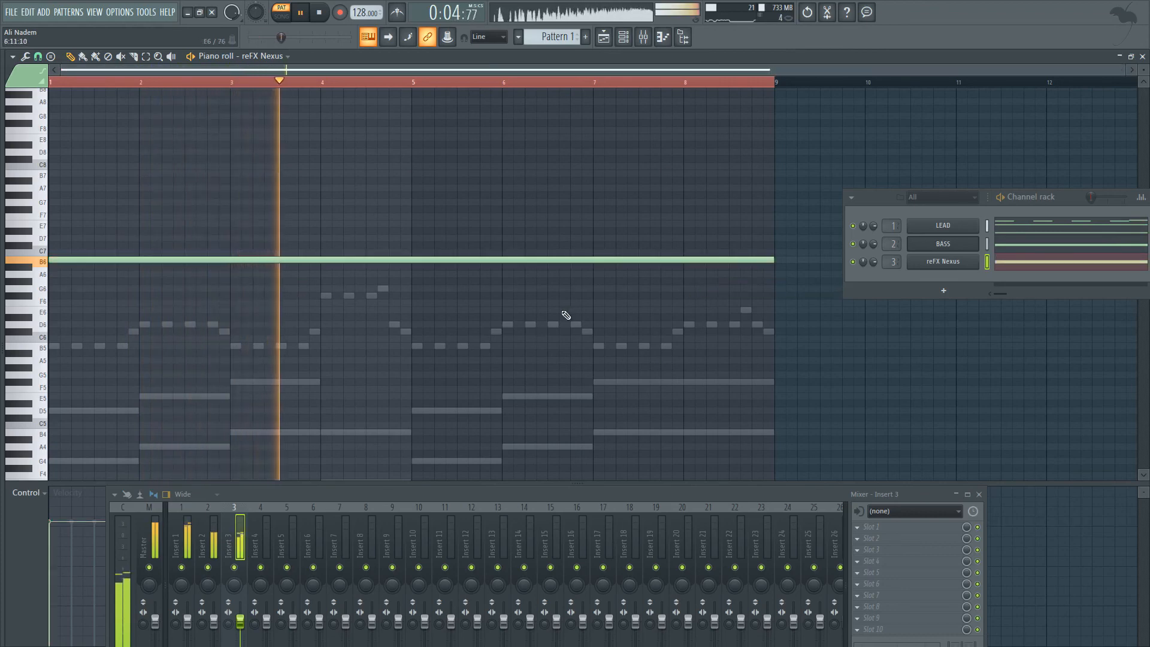
scroll(561, 315, "down", 3)
scroll(561, 315, "down", 3)
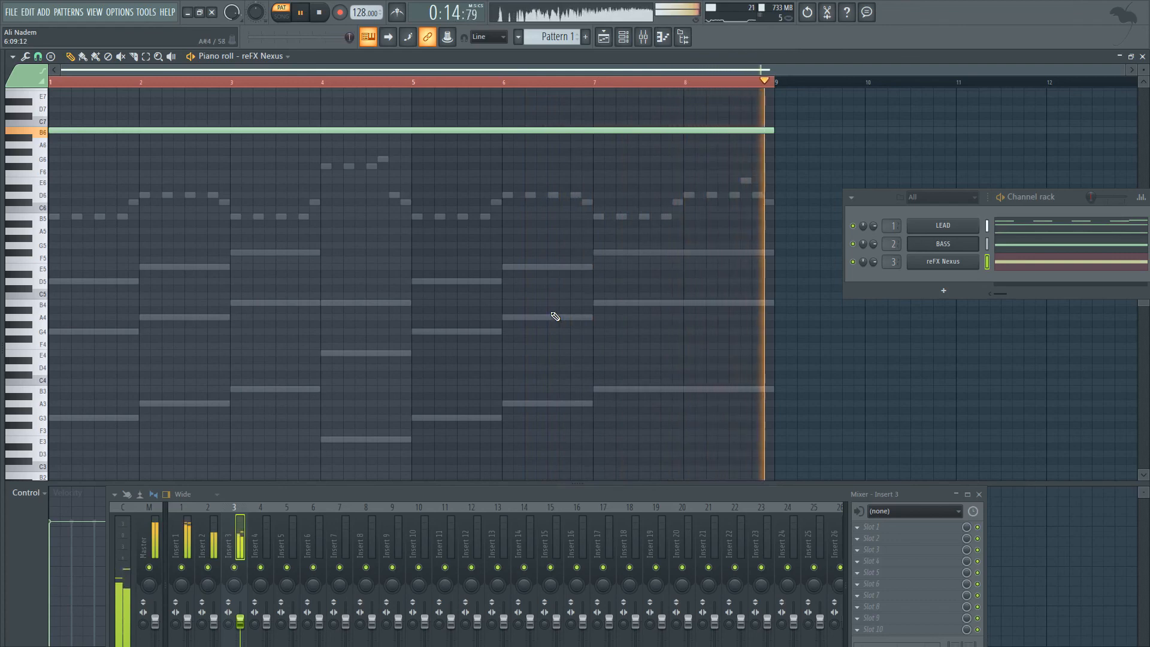
key("space")
key("space")
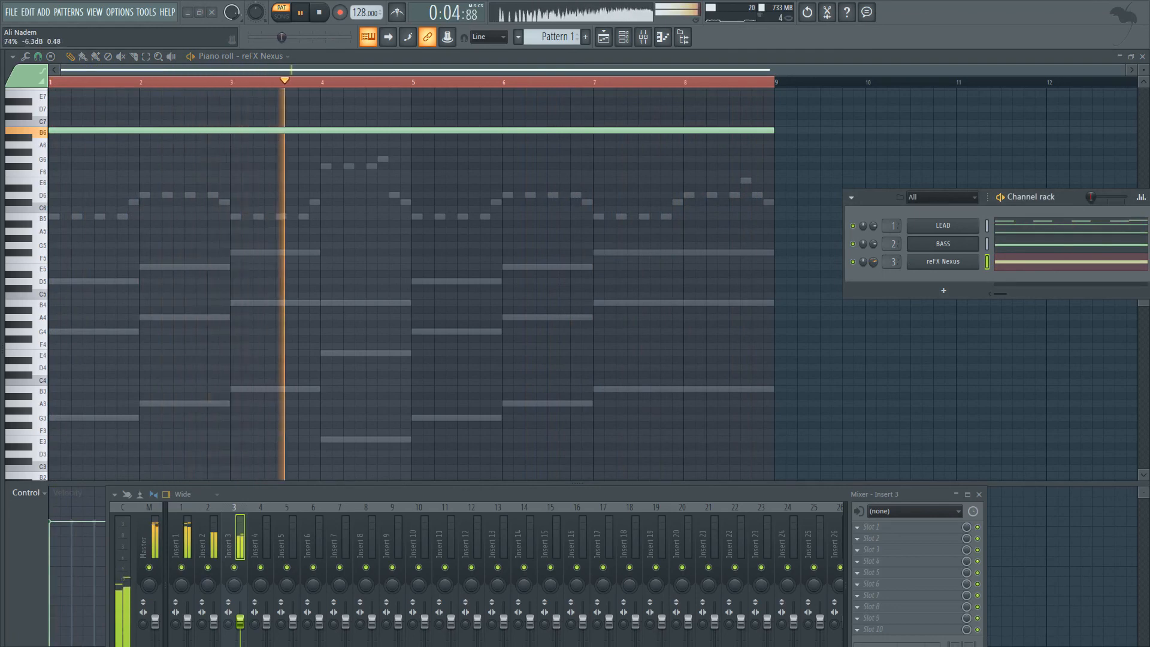
left_click(323, 13)
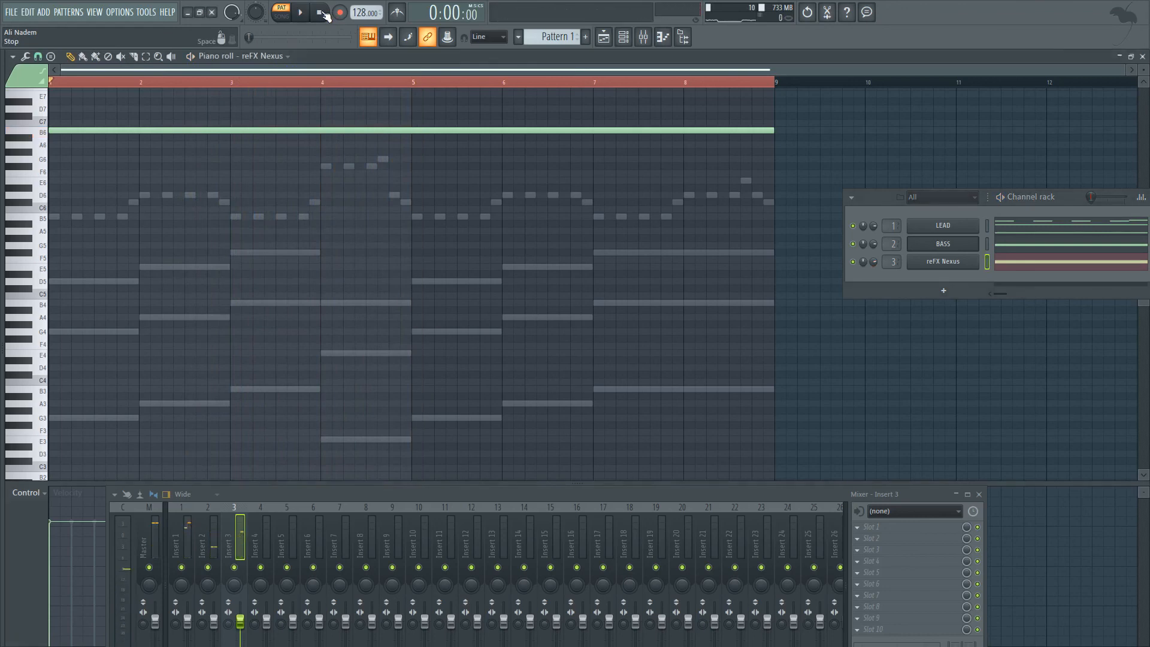